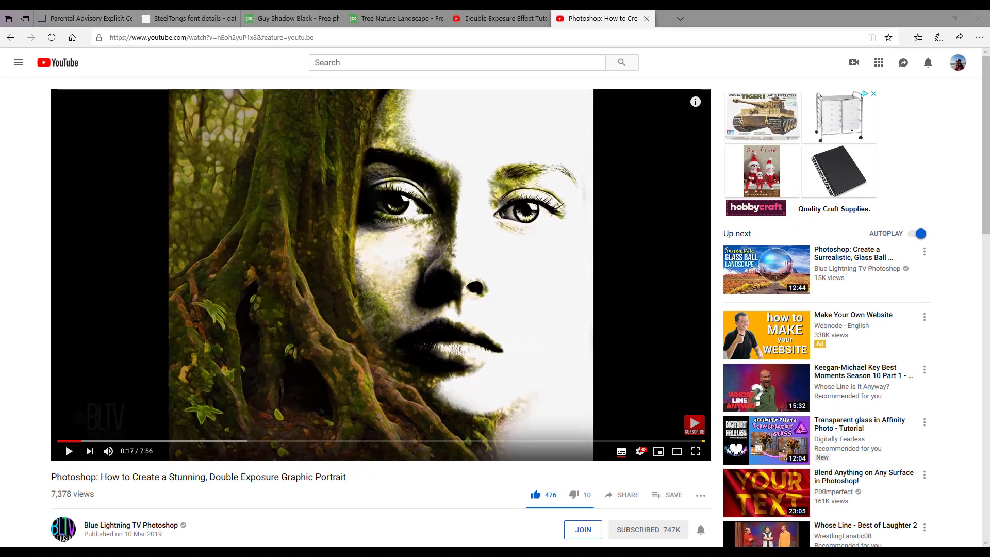
- Show the finished 'Alone in the Woods' poster in Affinity Photo, then return to the YouTube tutorial
{"action": "mouse_move", "coordinate": [367, 552]}
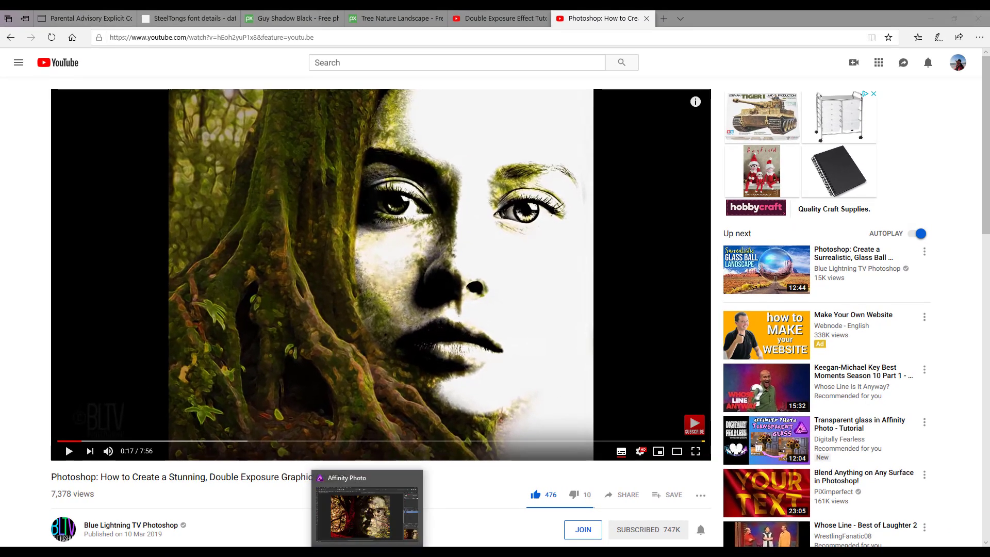
{"action": "left_click", "coordinate": [368, 511]}
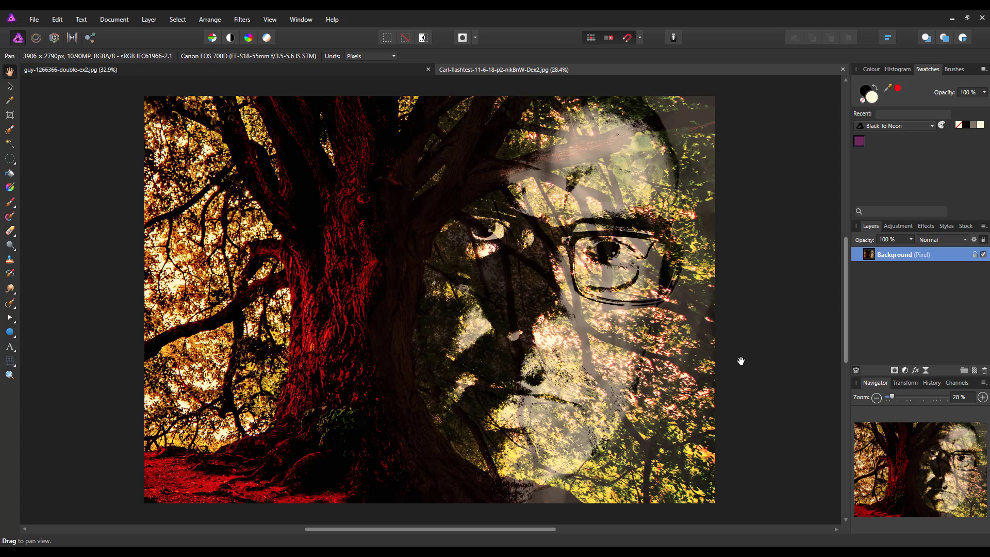
{"action": "left_click", "coordinate": [299, 73]}
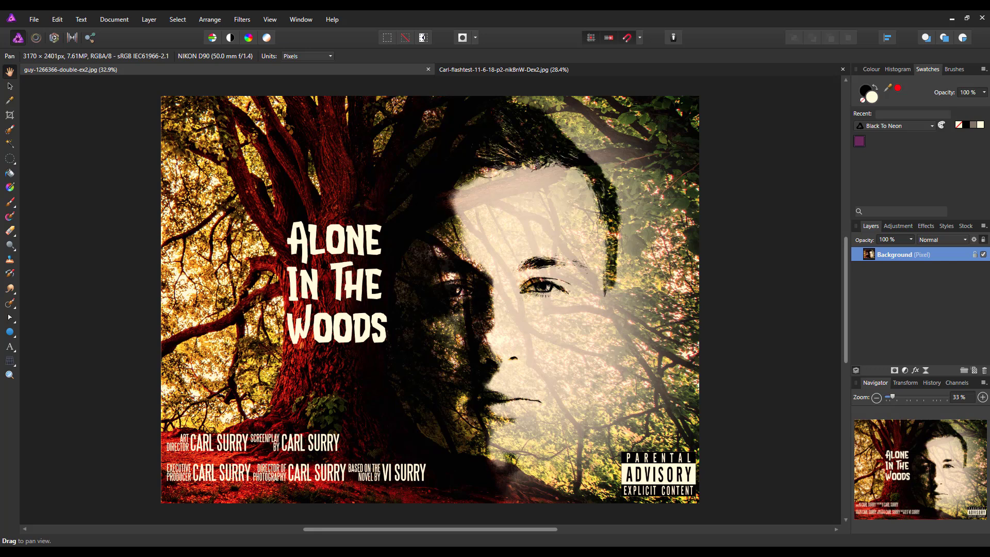
{"action": "left_click", "coordinate": [242, 508]}
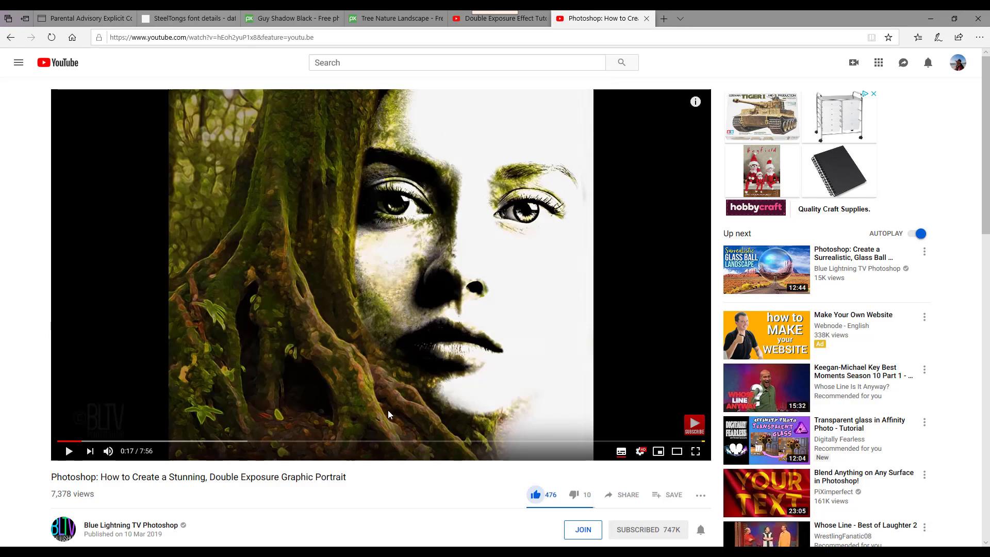
{"action": "left_click", "coordinate": [500, 21]}
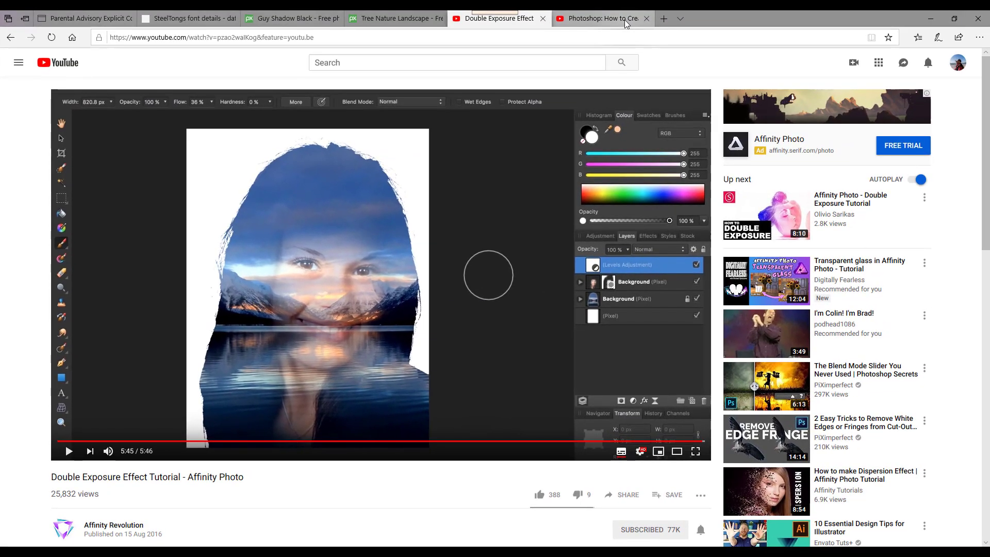
{"action": "left_click", "coordinate": [625, 19]}
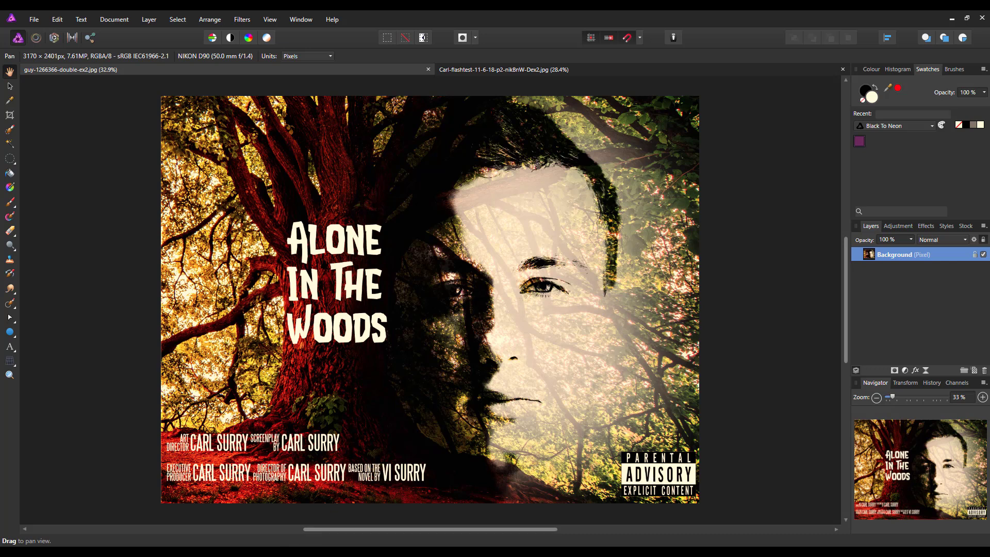
{"action": "key", "text": "alt+Tab"}
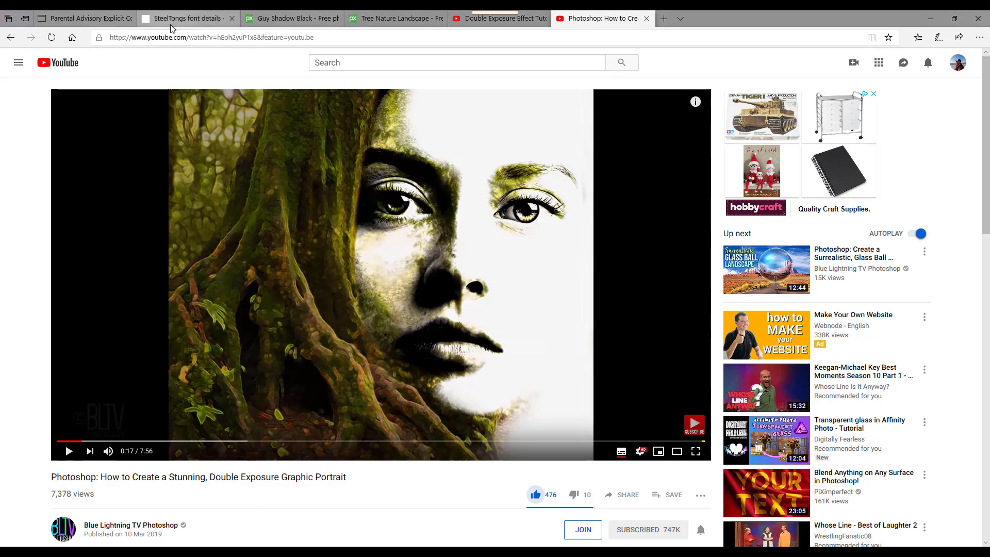
- Review the SteelTongs font page on DaFont, then move to the Parental Advisory Explicit Content logo page
{"action": "left_click", "coordinate": [189, 18]}
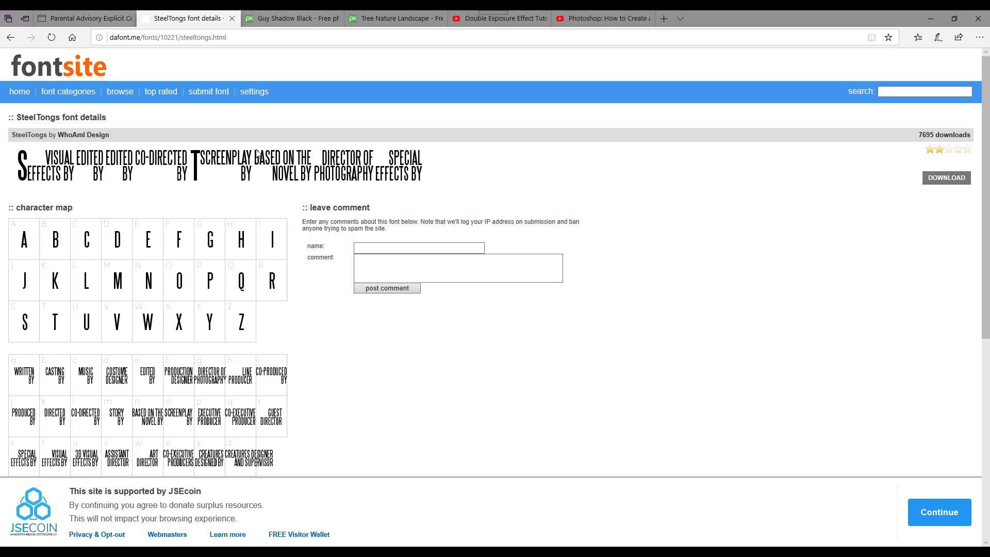
{"action": "left_click", "coordinate": [79, 20]}
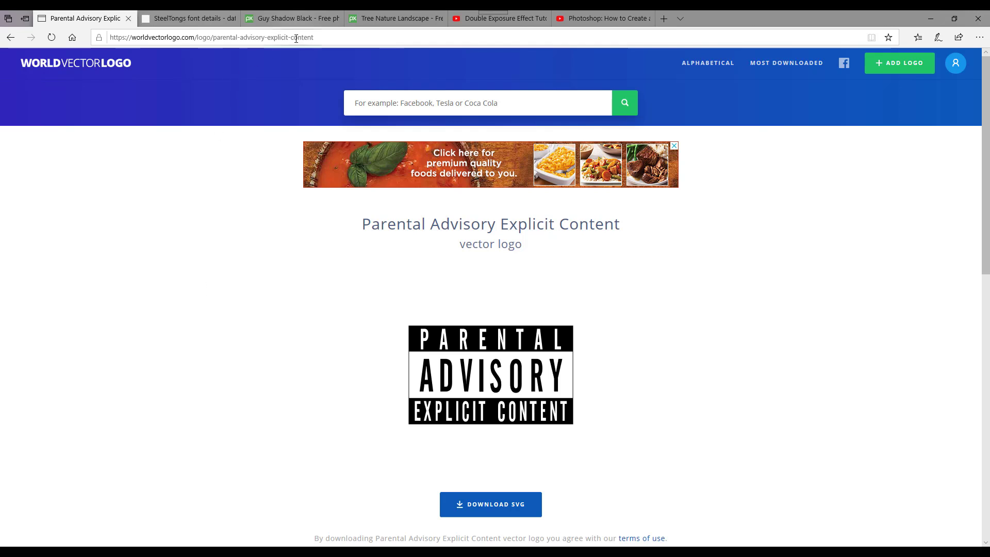
- Switch to the Pixabay Tree Nature Landscape photo page
{"action": "left_click", "coordinate": [390, 19]}
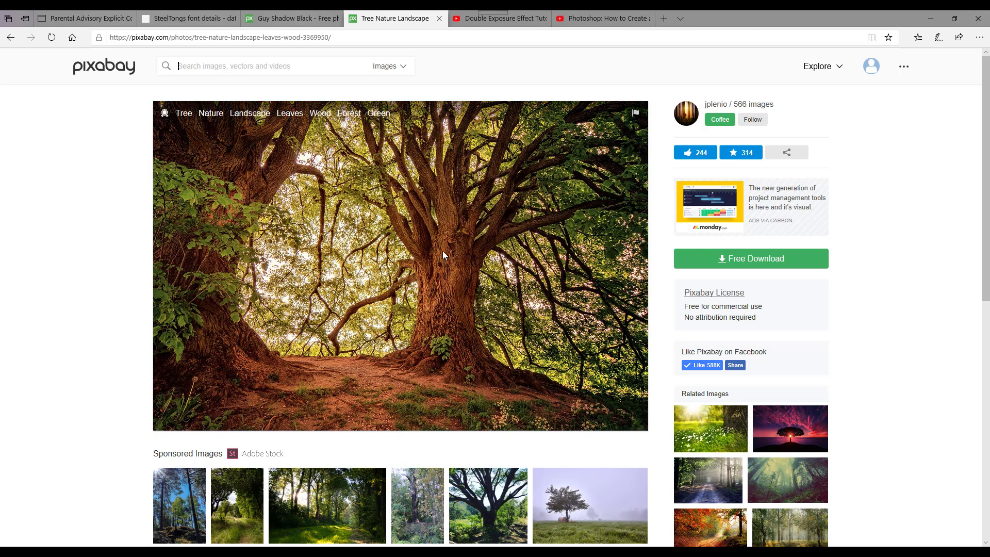
- View the Guy Shadow Black portrait photo page on Pixabay
{"action": "left_click", "coordinate": [292, 18]}
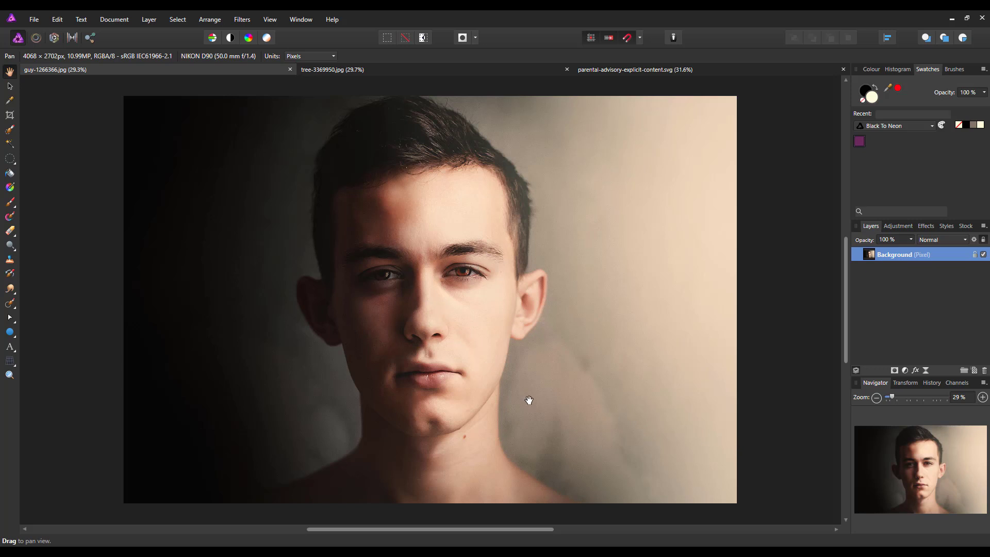
- Apply a Black & White adjustment to the portrait and merge it into the Background layer
{"action": "left_click", "coordinate": [905, 370]}
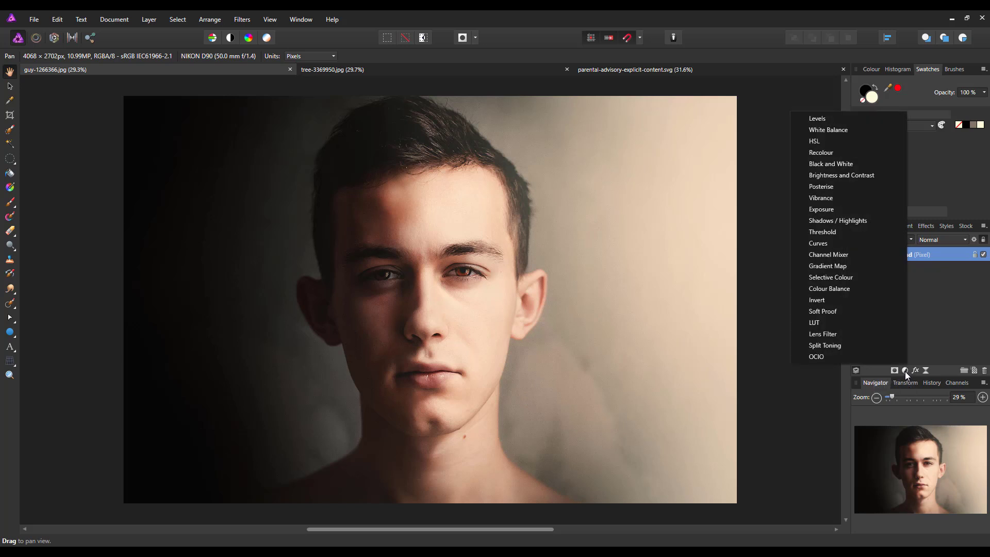
{"action": "left_click", "coordinate": [818, 164]}
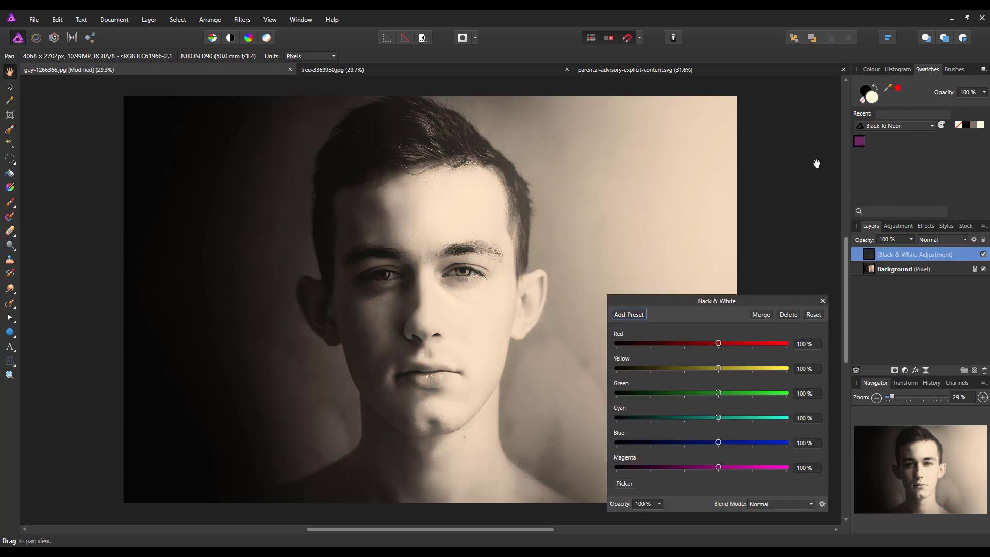
{"action": "left_click", "coordinate": [762, 315]}
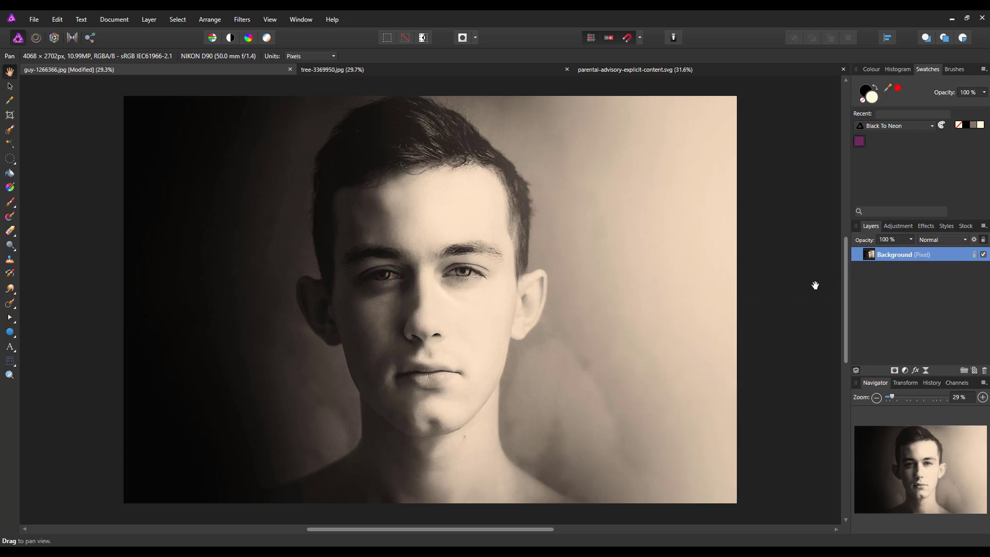
{"action": "left_click", "coordinate": [906, 370]}
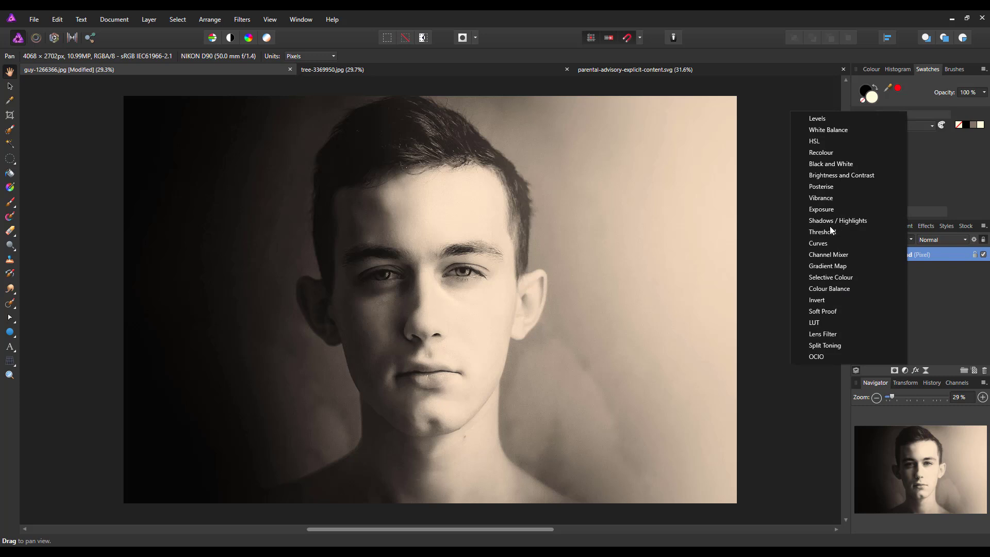
- Add a Curves adjustment lifting the midpoint and merge it into the Background layer
{"action": "left_click", "coordinate": [824, 244]}
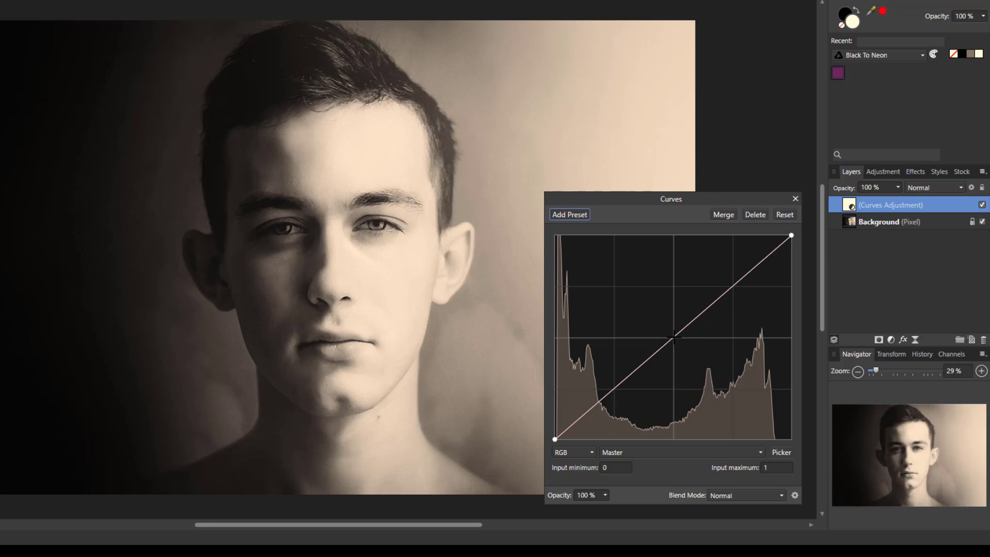
{"action": "left_click_drag", "start_coordinate": [674, 337], "coordinate": [676, 289]}
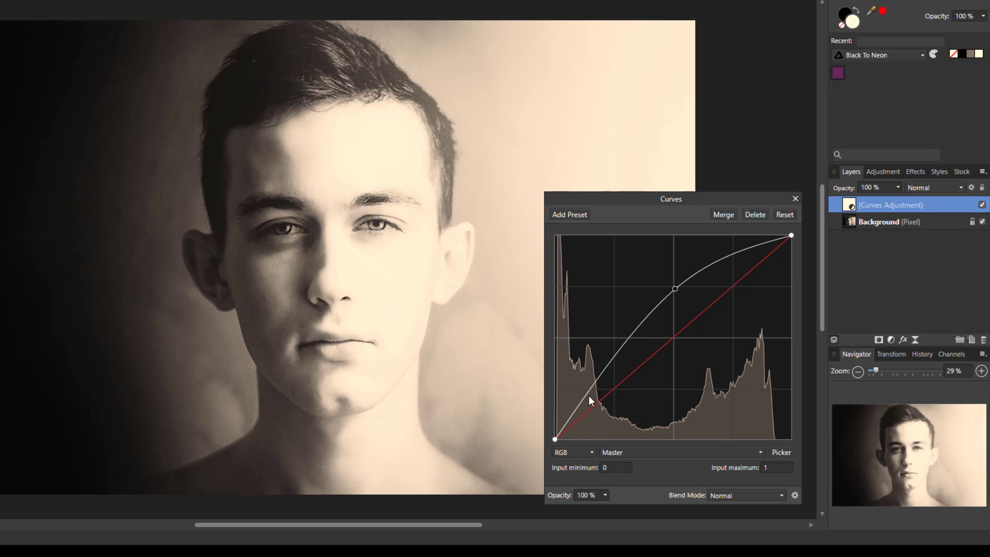
{"action": "left_click", "coordinate": [724, 215]}
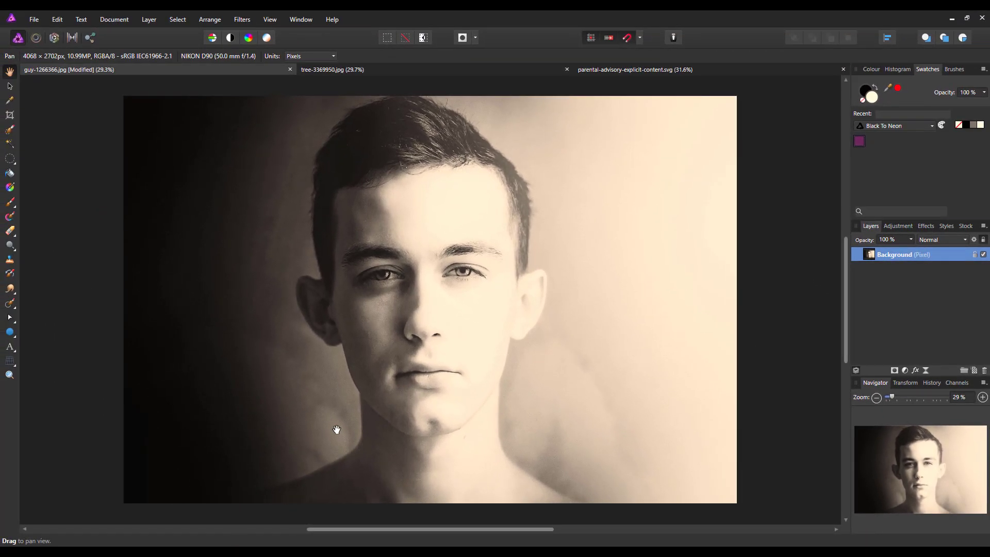
- Crop the portrait to 2910 × 2702 px, trimming both the right and left sides
{"action": "left_click", "coordinate": [9, 118]}
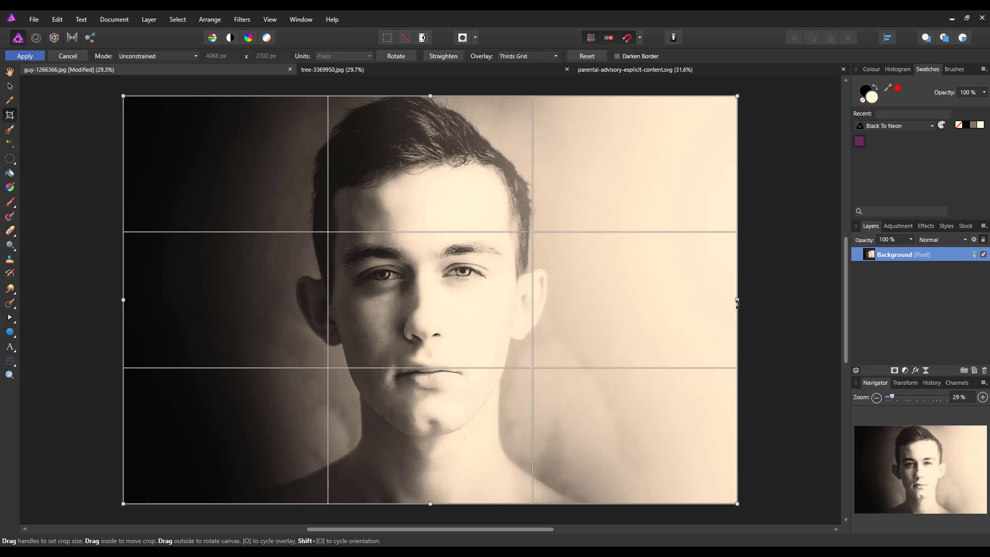
{"action": "left_click_drag", "start_coordinate": [738, 300], "coordinate": [585, 309]}
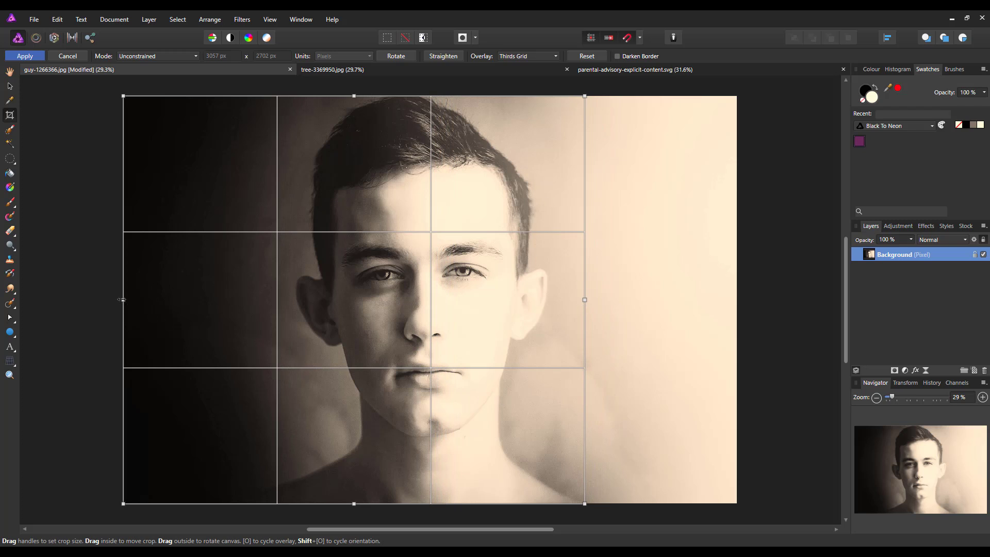
{"action": "left_click_drag", "start_coordinate": [125, 299], "coordinate": [143, 298]}
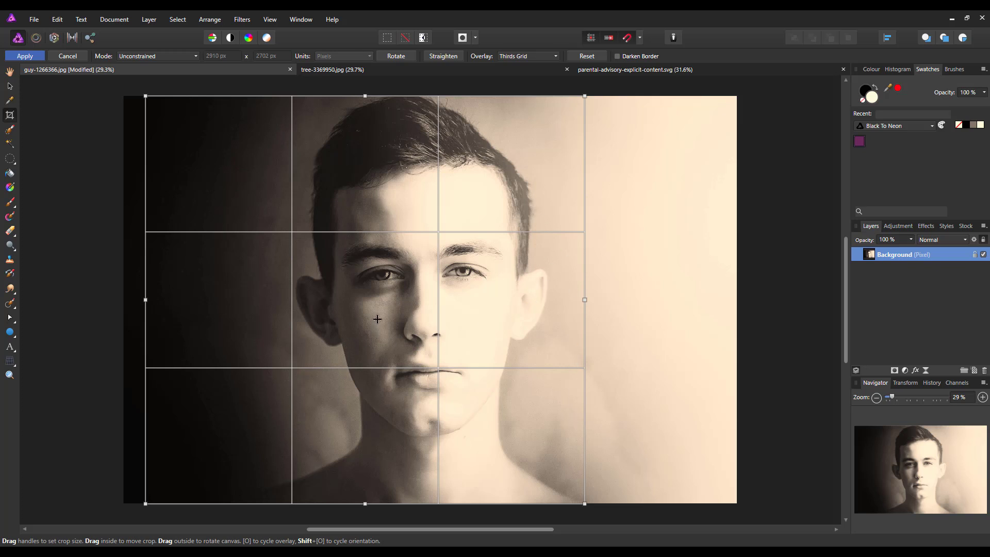
{"action": "key", "text": "Return"}
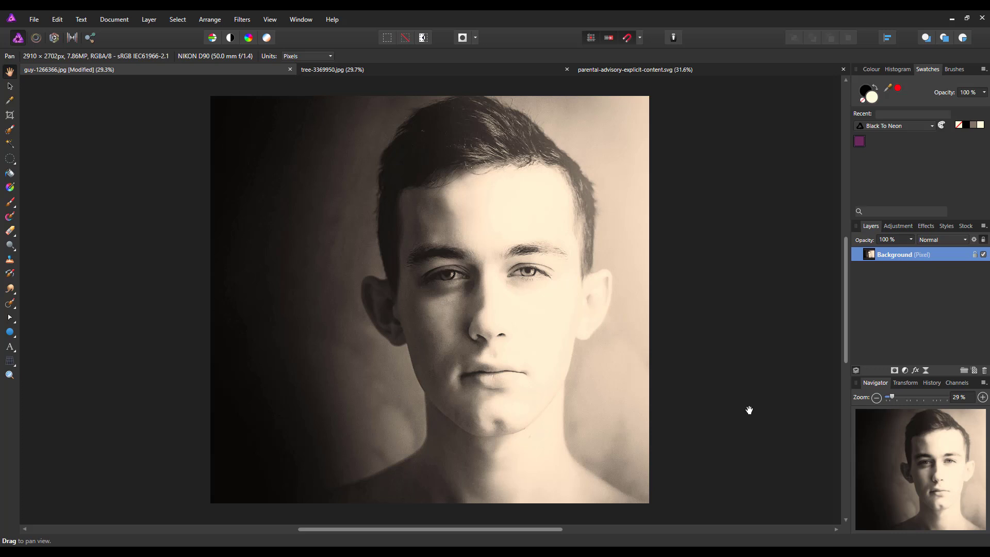
- Add a steep Curves adjustment, black point raised and white point lowered, and merge it into the portrait
{"action": "left_click", "coordinate": [905, 371]}
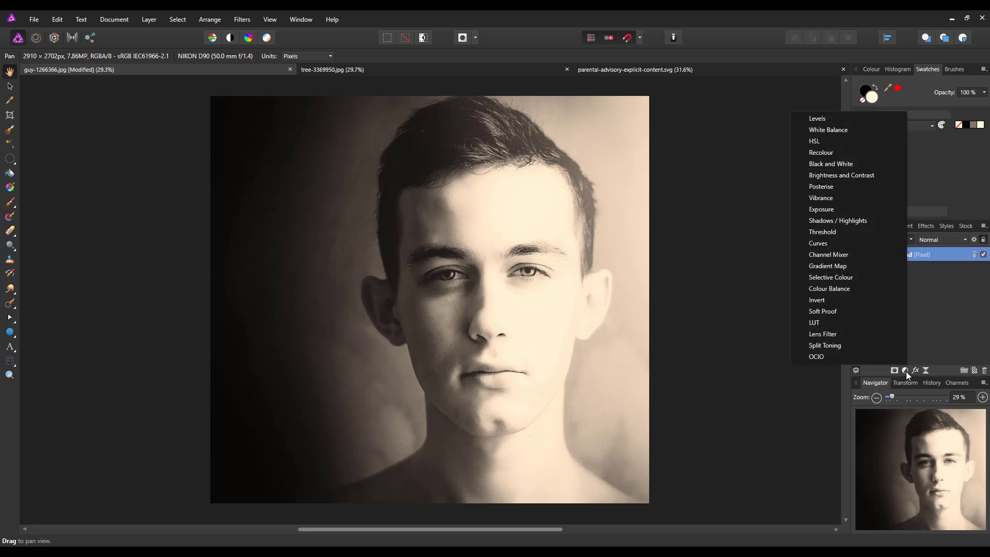
{"action": "left_click", "coordinate": [814, 244]}
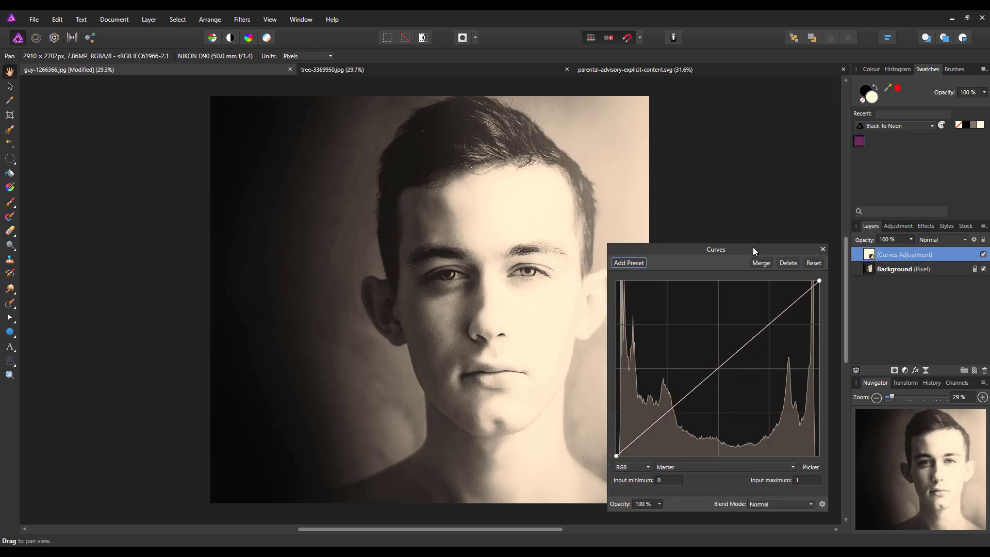
{"action": "left_click_drag", "start_coordinate": [753, 247], "coordinate": [763, 176]}
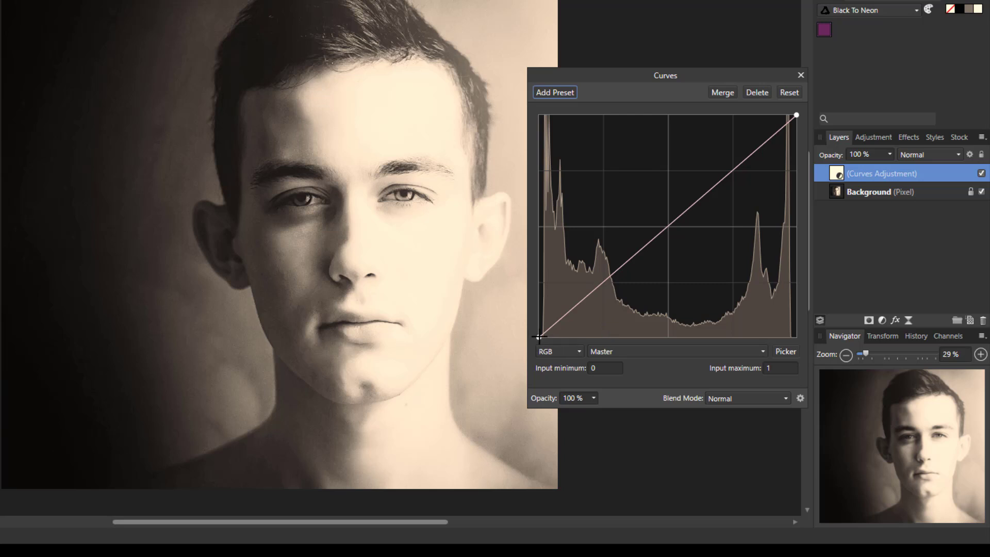
{"action": "left_click_drag", "start_coordinate": [539, 337], "coordinate": [602, 339]}
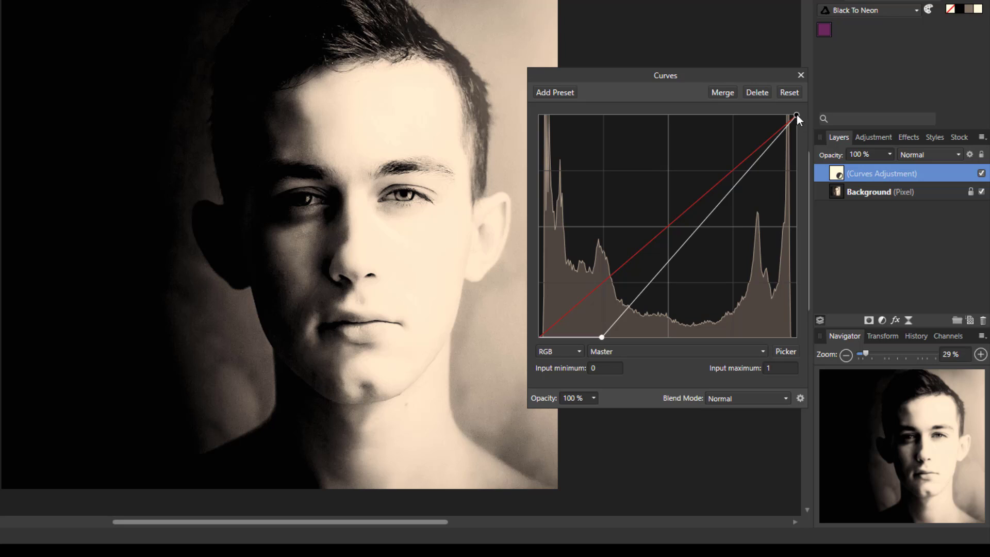
{"action": "left_click_drag", "start_coordinate": [797, 115], "coordinate": [734, 112]}
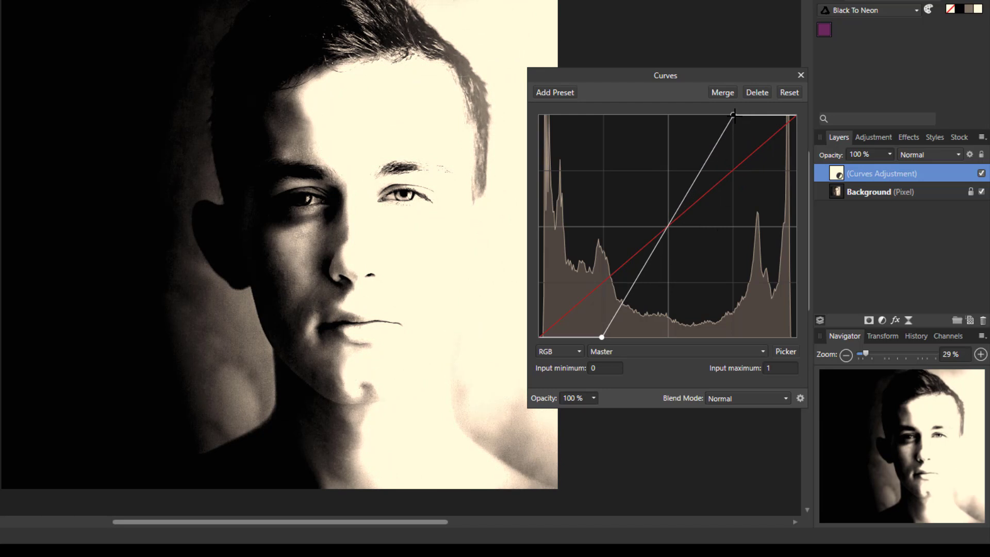
{"action": "mouse_move", "coordinate": [733, 115]}
{"action": "left_mouse_down"}
{"action": "mouse_move", "coordinate": [704, 114]}
{"action": "mouse_move", "coordinate": [717, 115]}
{"action": "left_mouse_up"}
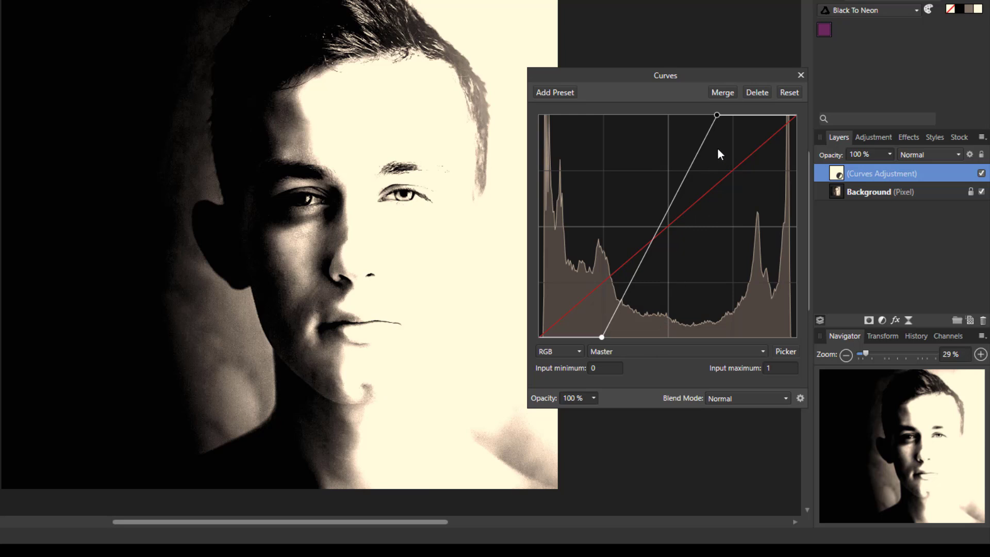
{"action": "left_click", "coordinate": [723, 92]}
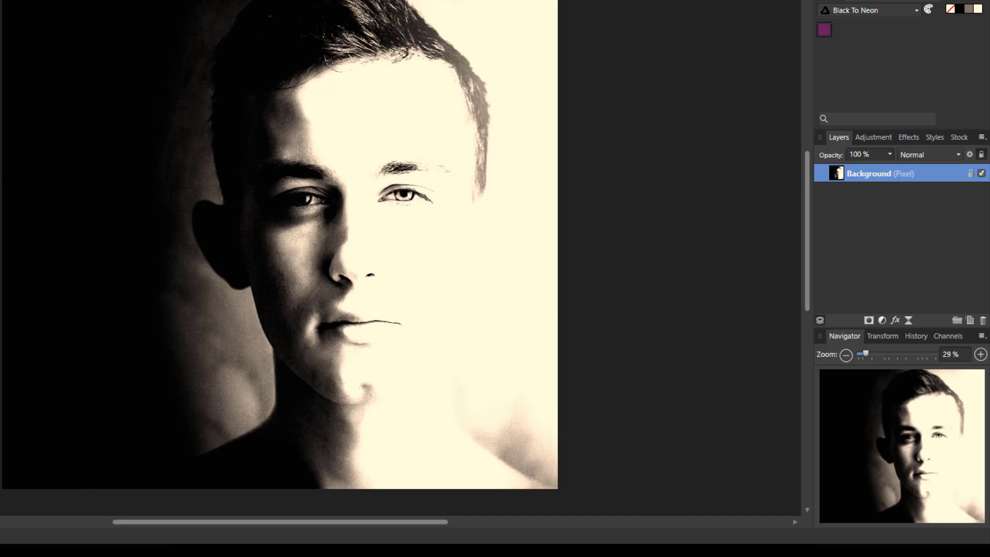
- Use Merge Visible on the Background layer to create a merged pixel layer above it
{"action": "right_click", "coordinate": [847, 175]}
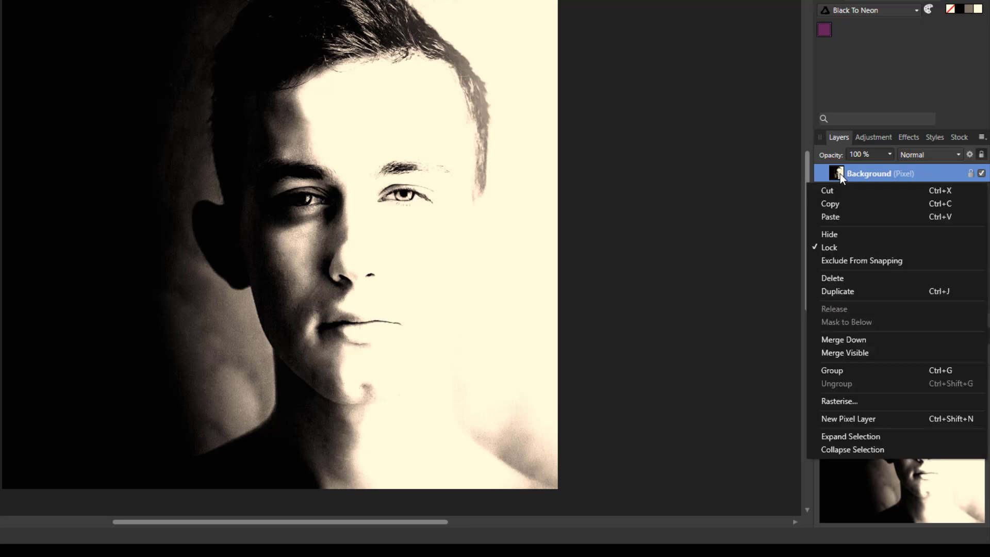
{"action": "left_click", "coordinate": [851, 352]}
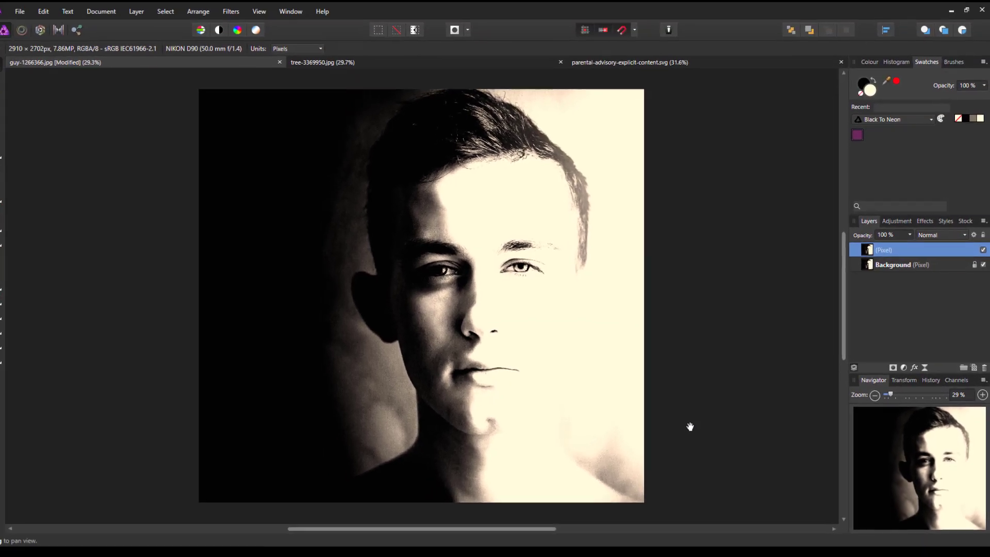
- Add a new pixel layer and choose the Paint Brush with the soft 128 px brush
{"action": "left_click", "coordinate": [975, 371]}
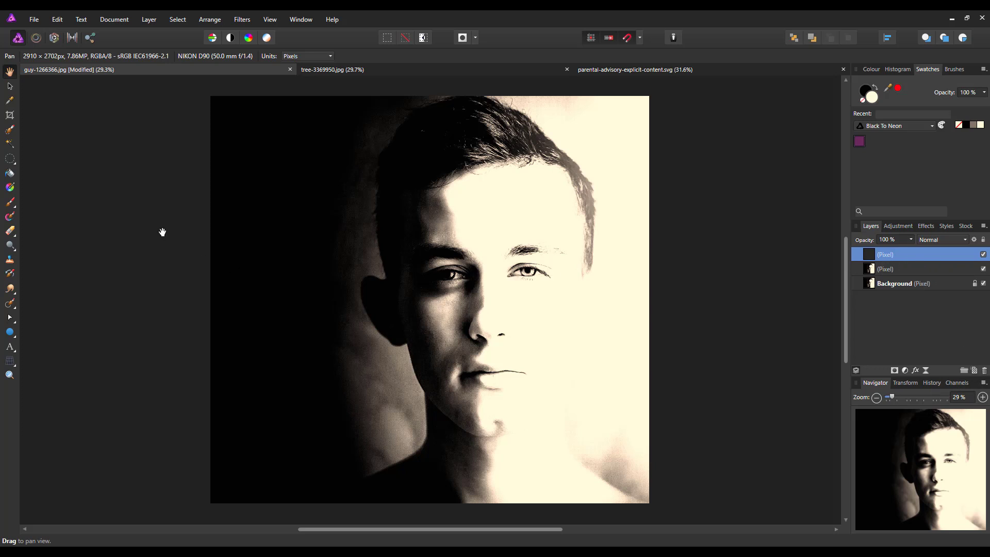
{"action": "left_click", "coordinate": [10, 204]}
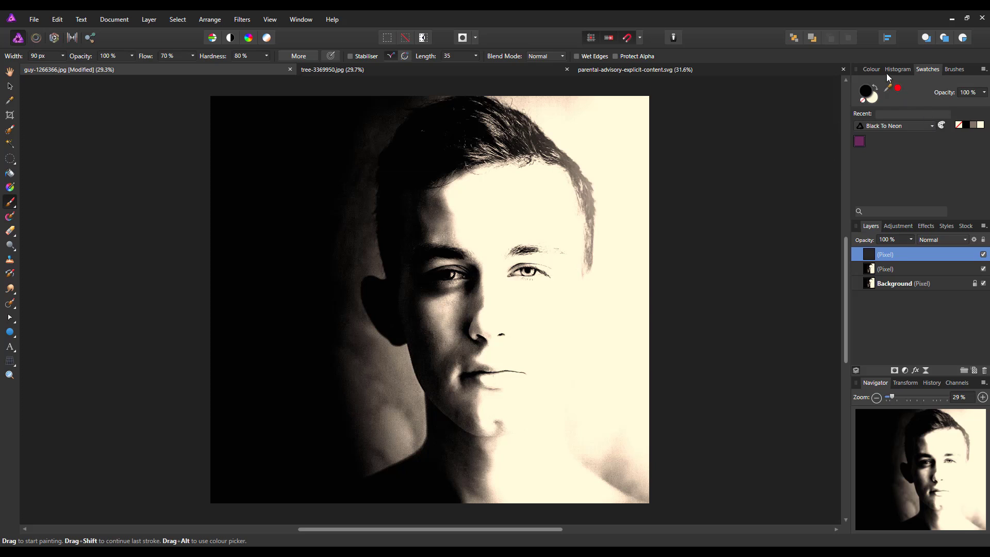
{"action": "left_click", "coordinate": [954, 70]}
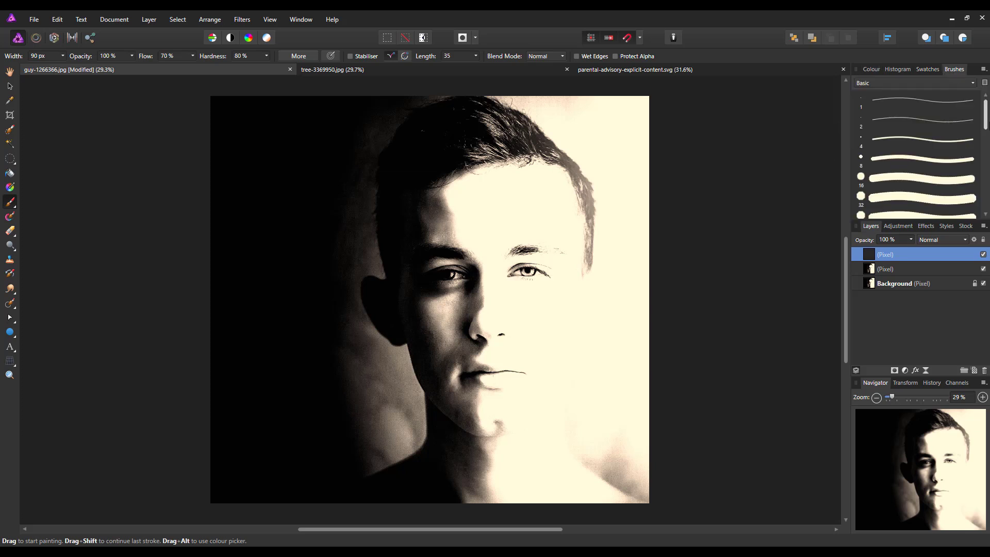
{"action": "scroll", "coordinate": [899, 162], "scroll_direction": "down", "scroll_amount": 3}
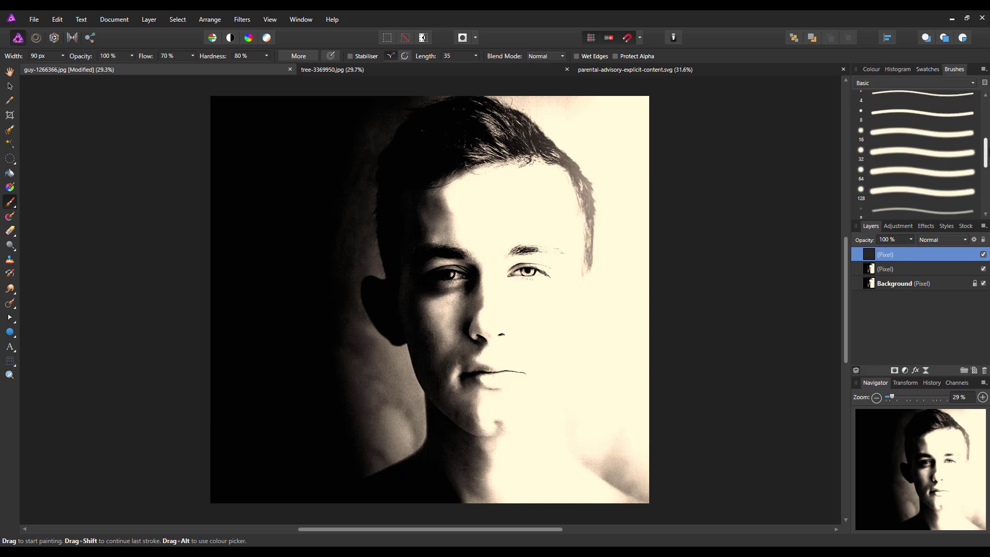
{"action": "left_click", "coordinate": [893, 189]}
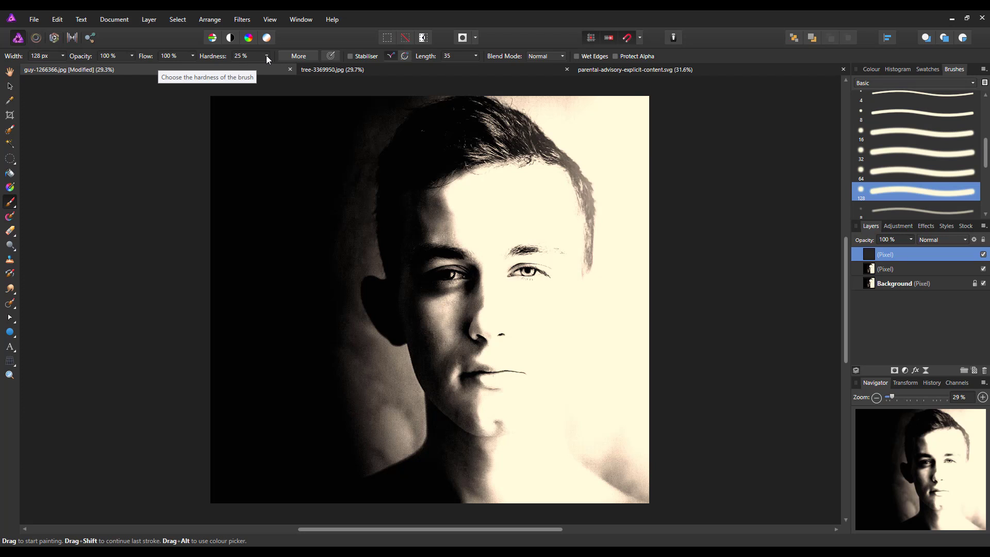
{"action": "left_click", "coordinate": [880, 69]}
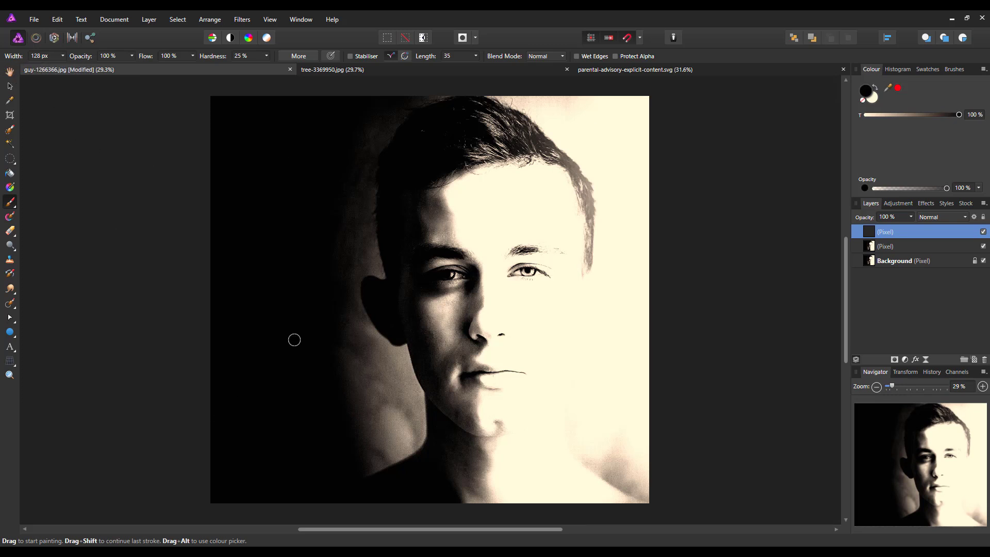
- Enlarge the brush and paint black over the portrait's shadowed left shoulder and backdrop
{"action": "key", "text": "bracketright"}
{"action": "key", "text": "bracketright"}
{"action": "key", "text": "bracketright"}
{"action": "key", "text": "bracketright"}
{"action": "key", "text": "bracketright"}
{"action": "key", "text": "bracketright"}
{"action": "key", "text": "bracketright"}
{"action": "key", "text": "bracketright"}
{"action": "key", "text": "bracketright"}
{"action": "key", "text": "bracketright"}
{"action": "key", "text": "bracketright"}
{"action": "key", "text": "bracketright"}
{"action": "key", "text": "bracketright"}
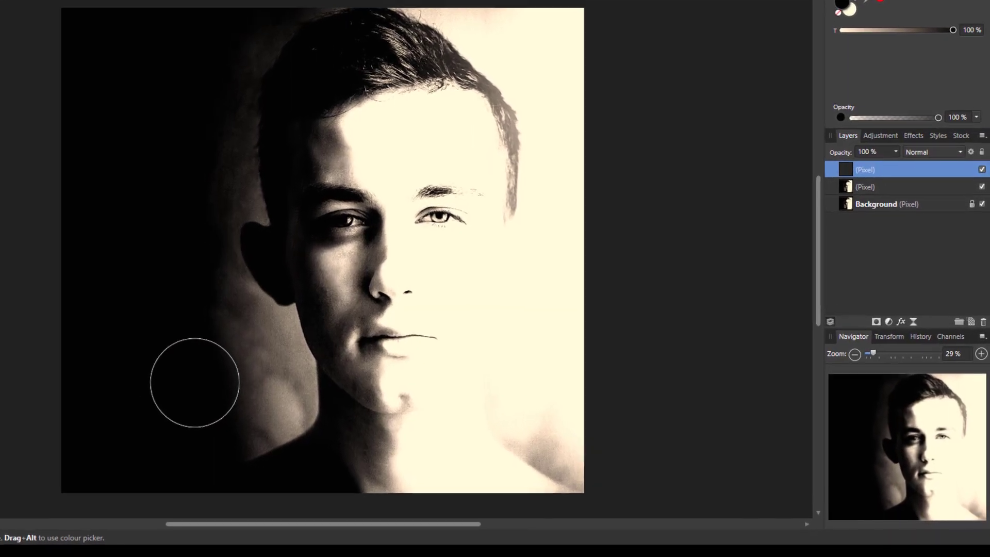
{"action": "key", "text": "bracketright"}
{"action": "key", "text": "bracketright"}
{"action": "key", "text": "bracketright"}
{"action": "mouse_move", "coordinate": [198, 401]}
{"action": "left_mouse_down"}
{"action": "mouse_move", "coordinate": [188, 334]}
{"action": "mouse_move", "coordinate": [169, 292]}
{"action": "mouse_move", "coordinate": [162, 229]}
{"action": "mouse_move", "coordinate": [166, 111]}
{"action": "mouse_move", "coordinate": [213, 19]}
{"action": "mouse_move", "coordinate": [205, 36]}
{"action": "mouse_move", "coordinate": [205, 19]}
{"action": "mouse_move", "coordinate": [248, 1]}
{"action": "mouse_move", "coordinate": [231, 8]}
{"action": "mouse_move", "coordinate": [240, 1]}
{"action": "mouse_move", "coordinate": [180, 137]}
{"action": "mouse_move", "coordinate": [160, 265]}
{"action": "mouse_move", "coordinate": [192, 414]}
{"action": "mouse_move", "coordinate": [225, 455]}
{"action": "mouse_move", "coordinate": [239, 448]}
{"action": "mouse_move", "coordinate": [235, 416]}
{"action": "mouse_move", "coordinate": [202, 326]}
{"action": "mouse_move", "coordinate": [207, 286]}
{"action": "mouse_move", "coordinate": [213, 404]}
{"action": "mouse_move", "coordinate": [234, 408]}
{"action": "mouse_move", "coordinate": [208, 262]}
{"action": "mouse_move", "coordinate": [210, 166]}
{"action": "mouse_move", "coordinate": [202, 127]}
{"action": "mouse_move", "coordinate": [173, 100]}
{"action": "mouse_move", "coordinate": [229, 30]}
{"action": "mouse_move", "coordinate": [163, 148]}
{"action": "mouse_move", "coordinate": [176, 295]}
{"action": "mouse_move", "coordinate": [192, 325]}
{"action": "mouse_move", "coordinate": [202, 310]}
{"action": "mouse_move", "coordinate": [231, 362]}
{"action": "mouse_move", "coordinate": [230, 424]}
{"action": "mouse_move", "coordinate": [210, 477]}
{"action": "mouse_move", "coordinate": [237, 421]}
{"action": "mouse_move", "coordinate": [229, 376]}
{"action": "mouse_move", "coordinate": [229, 418]}
{"action": "mouse_move", "coordinate": [238, 361]}
{"action": "mouse_move", "coordinate": [227, 359]}
{"action": "mouse_move", "coordinate": [226, 387]}
{"action": "mouse_move", "coordinate": [228, 359]}
{"action": "mouse_move", "coordinate": [239, 358]}
{"action": "mouse_move", "coordinate": [216, 317]}
{"action": "mouse_move", "coordinate": [215, 280]}
{"action": "mouse_move", "coordinate": [176, 169]}
{"action": "mouse_move", "coordinate": [188, 208]}
{"action": "mouse_move", "coordinate": [168, 208]}
{"action": "mouse_move", "coordinate": [188, 83]}
{"action": "mouse_move", "coordinate": [232, 47]}
{"action": "mouse_move", "coordinate": [225, 28]}
{"action": "mouse_move", "coordinate": [176, 132]}
{"action": "mouse_move", "coordinate": [160, 406]}
{"action": "mouse_move", "coordinate": [202, 464]}
{"action": "mouse_move", "coordinate": [237, 394]}
{"action": "mouse_move", "coordinate": [188, 344]}
{"action": "mouse_move", "coordinate": [120, 189]}
{"action": "mouse_move", "coordinate": [96, 226]}
{"action": "mouse_move", "coordinate": [197, 63]}
{"action": "left_mouse_up"}
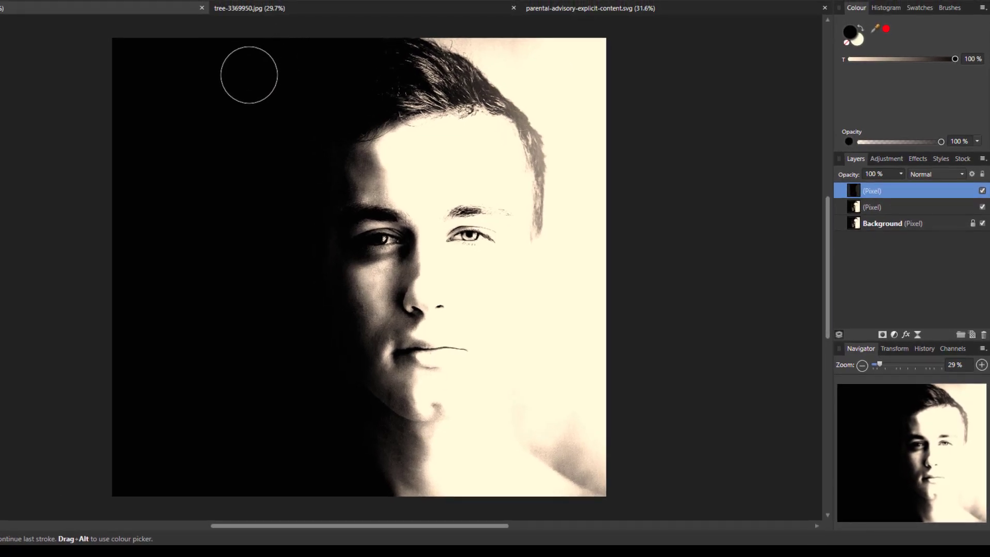
{"action": "left_click_drag", "start_coordinate": [586, 234], "coordinate": [619, 234]}
{"action": "key", "text": "ctrl+z"}
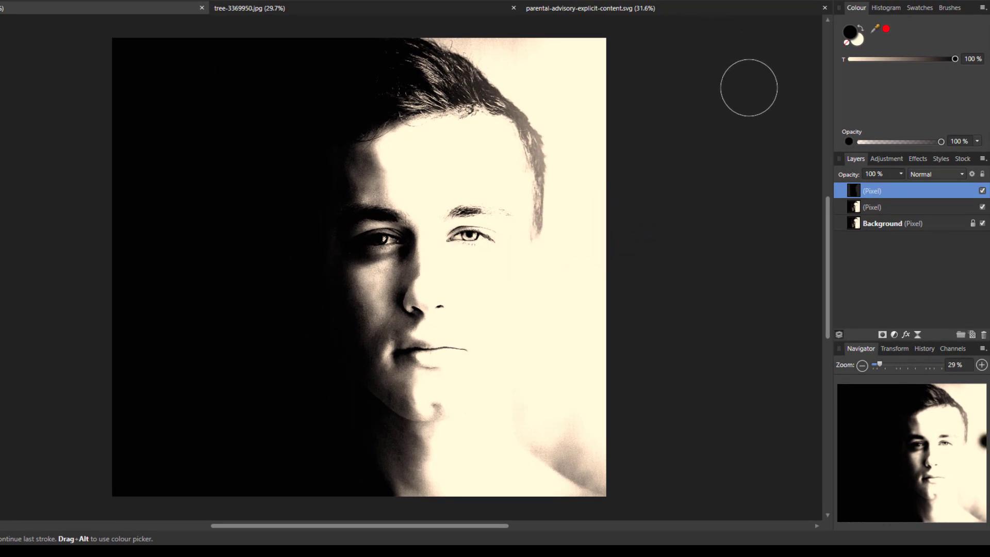
- Brush cream over the top backdrop, the shoulder shadow and the forehead
{"action": "left_click", "coordinate": [858, 44]}
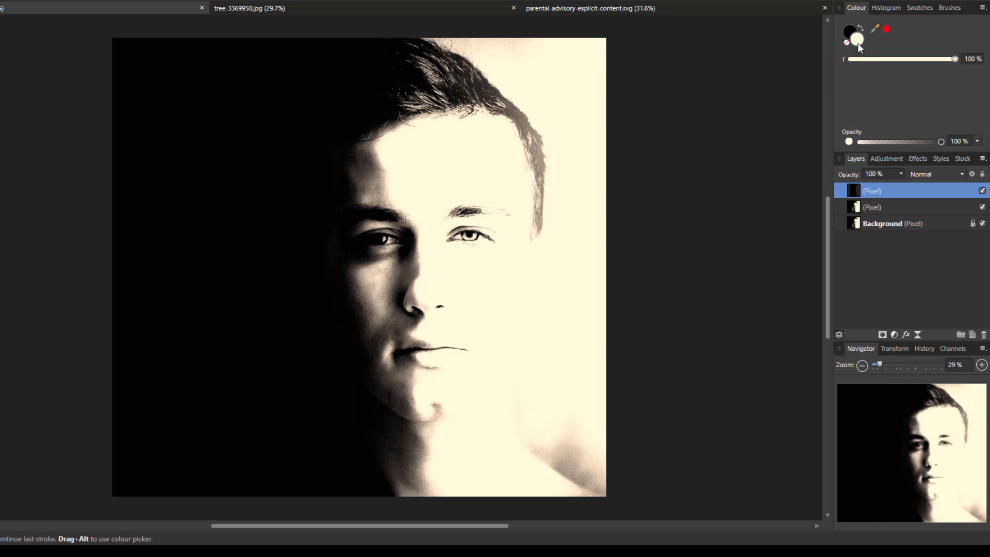
{"action": "left_click_drag", "start_coordinate": [582, 61], "coordinate": [460, 18]}
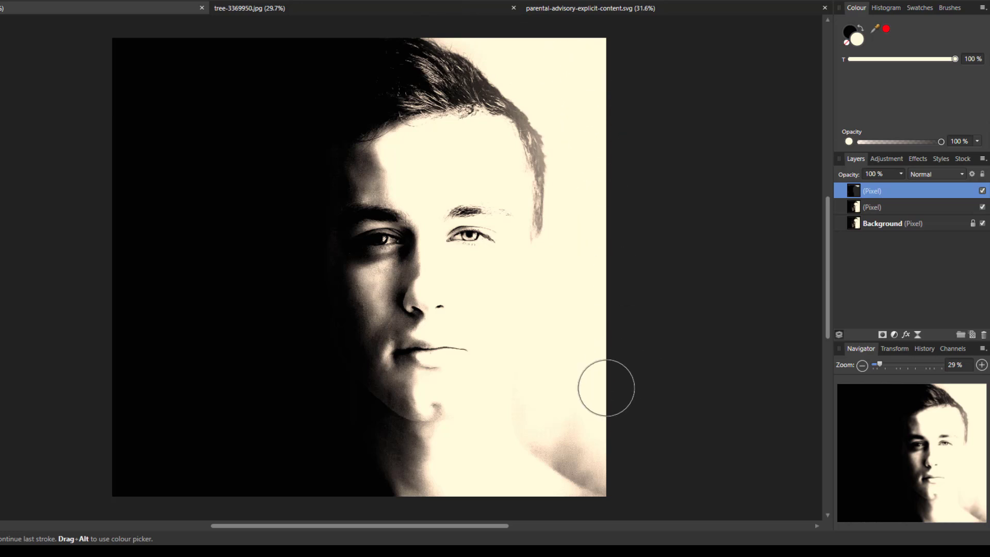
{"action": "mouse_move", "coordinate": [604, 389]}
{"action": "left_mouse_down"}
{"action": "mouse_move", "coordinate": [544, 437]}
{"action": "mouse_move", "coordinate": [566, 419]}
{"action": "mouse_move", "coordinate": [580, 480]}
{"action": "mouse_move", "coordinate": [629, 518]}
{"action": "mouse_move", "coordinate": [553, 485]}
{"action": "mouse_move", "coordinate": [557, 457]}
{"action": "mouse_move", "coordinate": [521, 469]}
{"action": "mouse_move", "coordinate": [567, 440]}
{"action": "mouse_move", "coordinate": [585, 482]}
{"action": "left_mouse_up"}
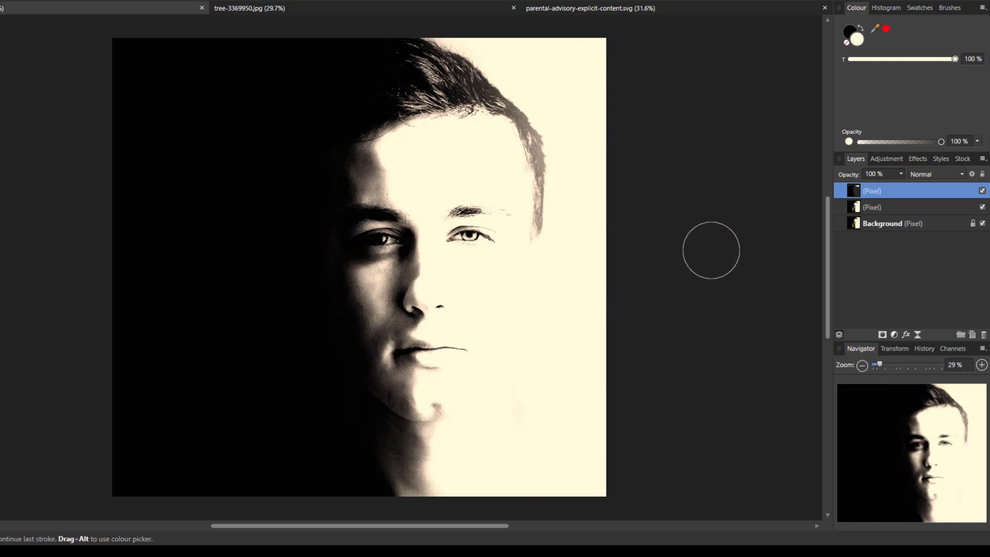
{"action": "left_click_drag", "start_coordinate": [390, 98], "coordinate": [390, 137]}
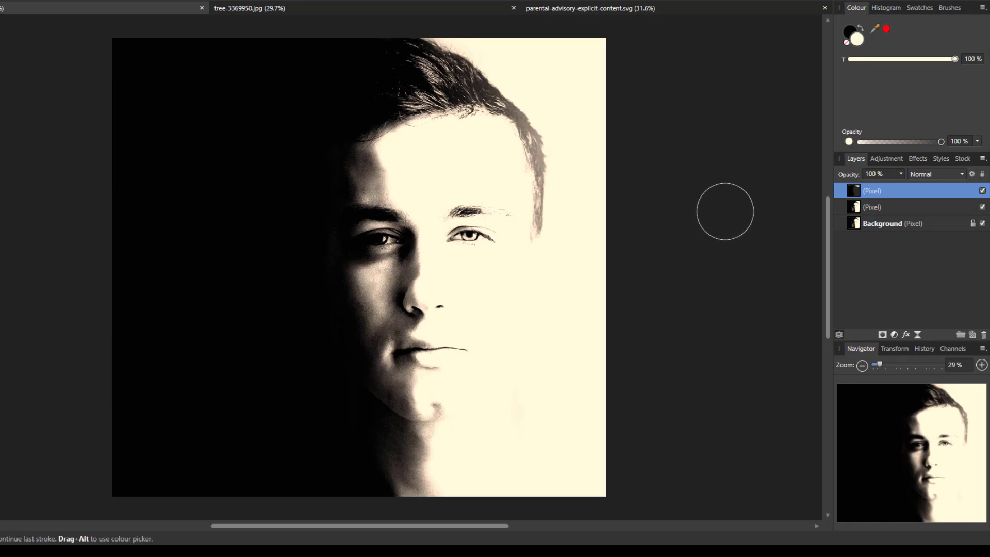
- Merge the visible portrait layers into a new top layer, then switch to tree-3369950.jpg
{"action": "right_click", "coordinate": [901, 190]}
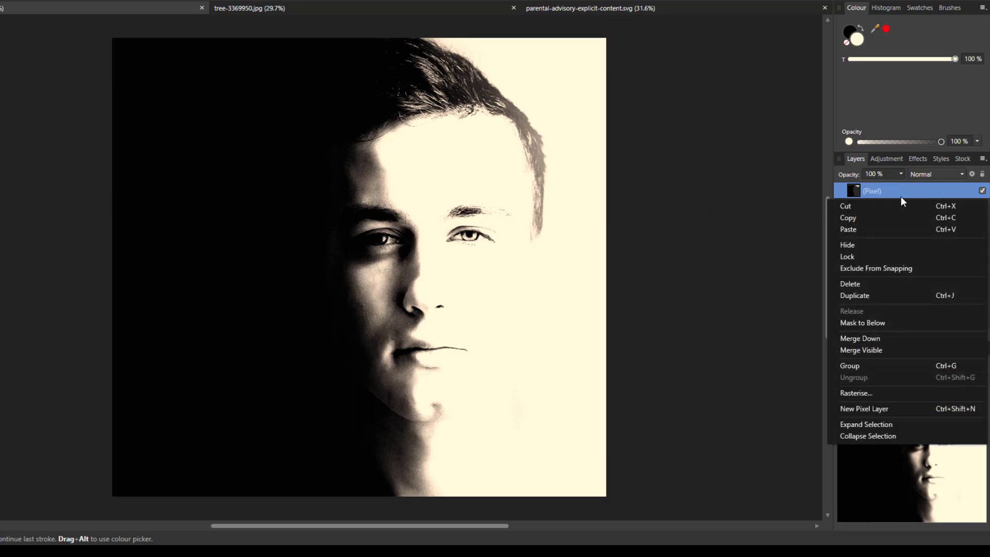
{"action": "left_click", "coordinate": [879, 351]}
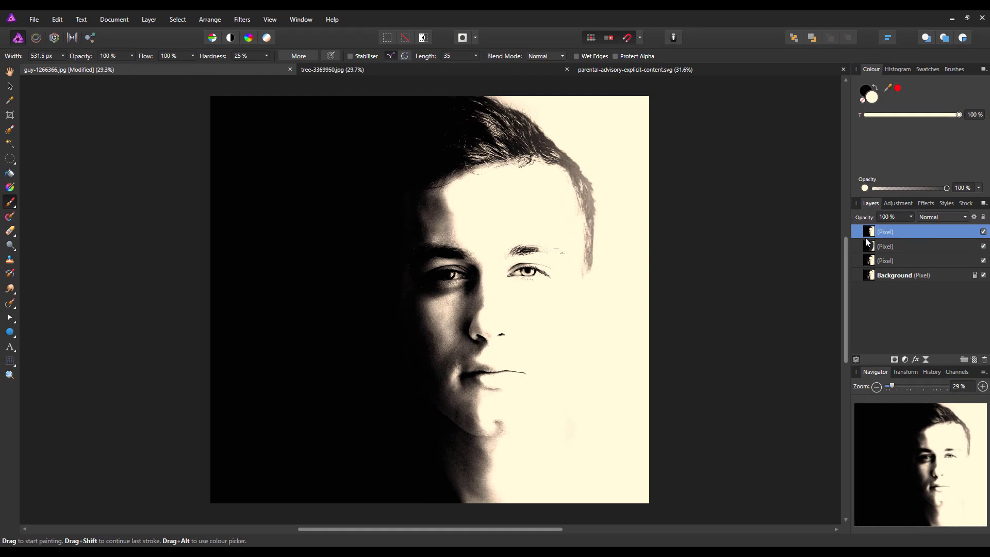
{"action": "left_click", "coordinate": [297, 491]}
{"action": "key", "text": "ctrl+z"}
{"action": "left_click", "coordinate": [353, 70]}
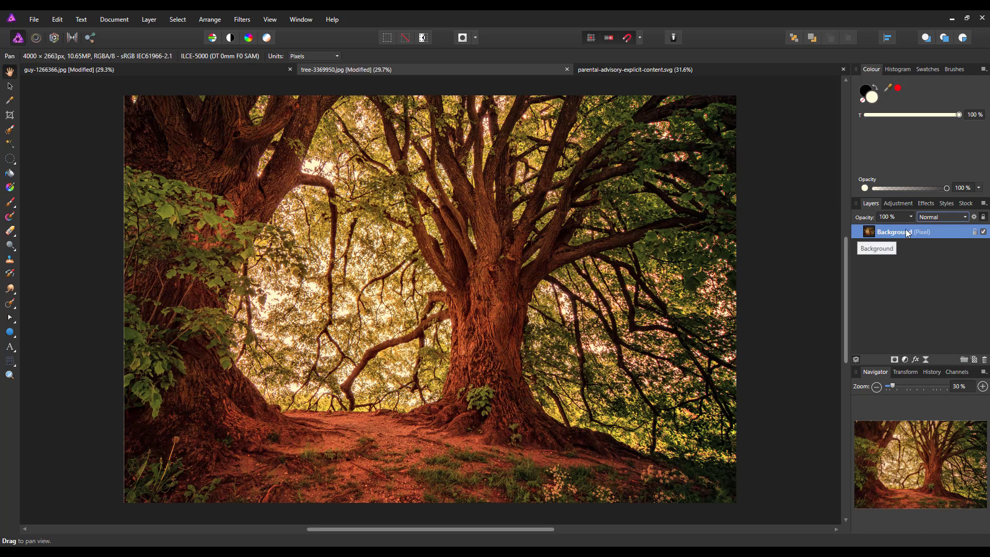
- Copy the tree's Background layer and return to the guy-1266366.jpg document
{"action": "right_click", "coordinate": [921, 233]}
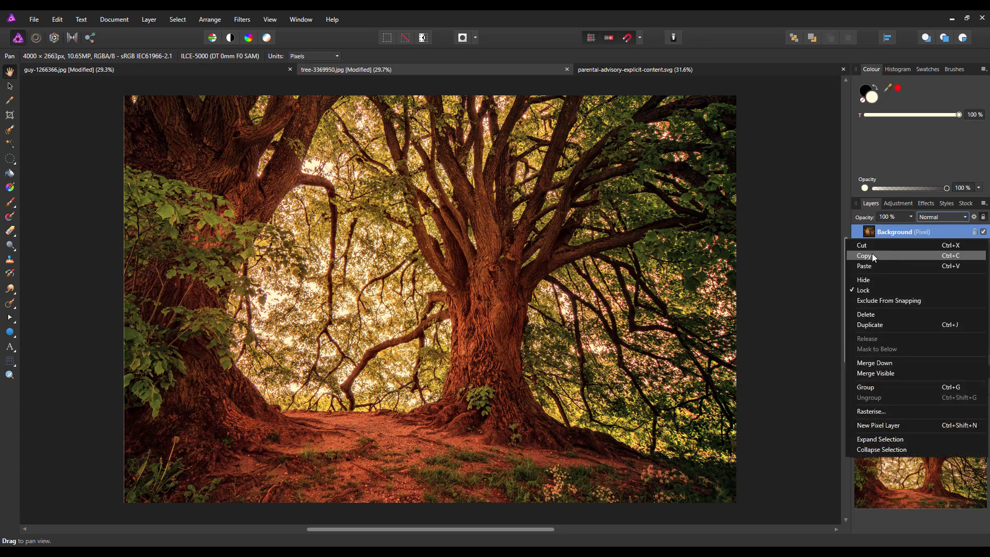
{"action": "left_click", "coordinate": [916, 256]}
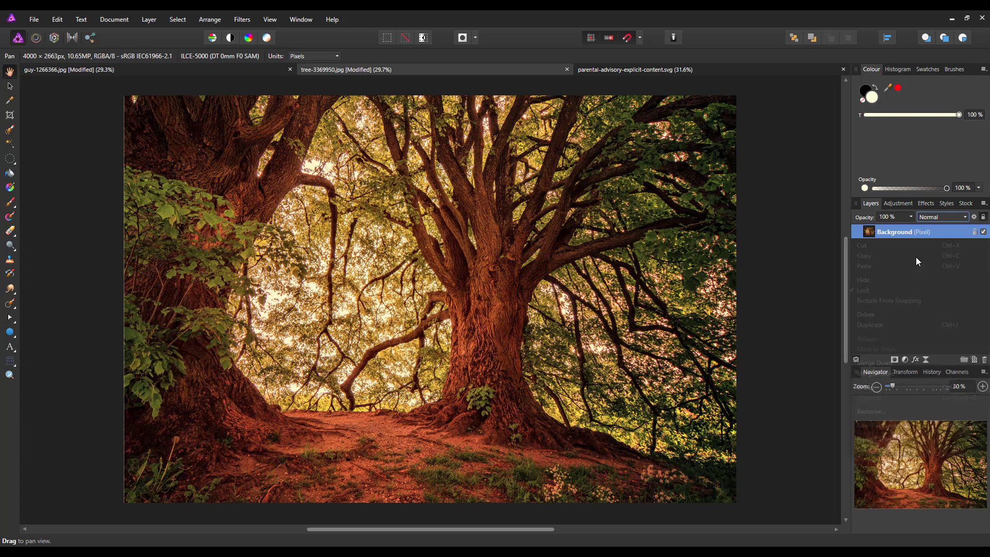
{"action": "left_click", "coordinate": [215, 68]}
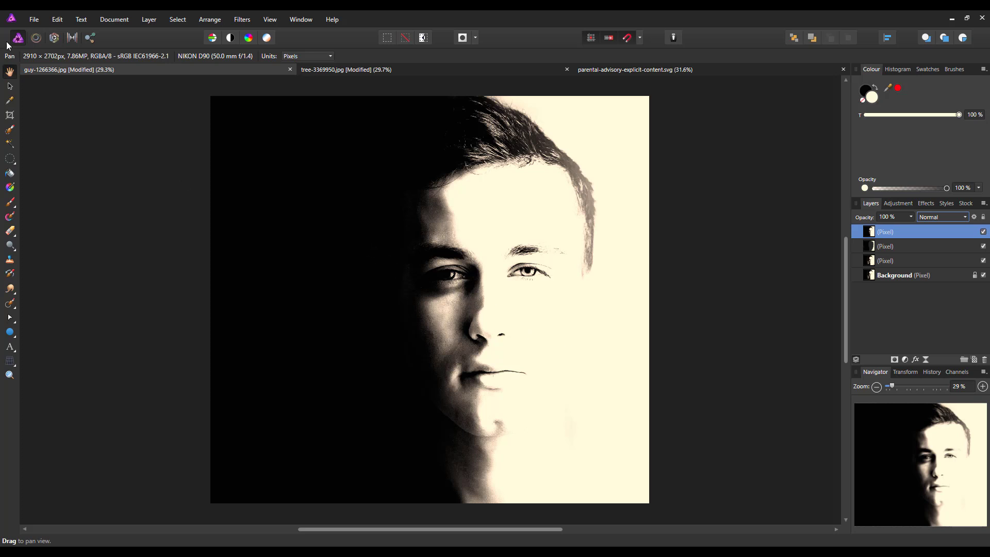
- Paste the tree photo into guy-1266366.jpg as a new layer, zoom out, and select the Move Tool
{"action": "left_click", "coordinate": [59, 20]}
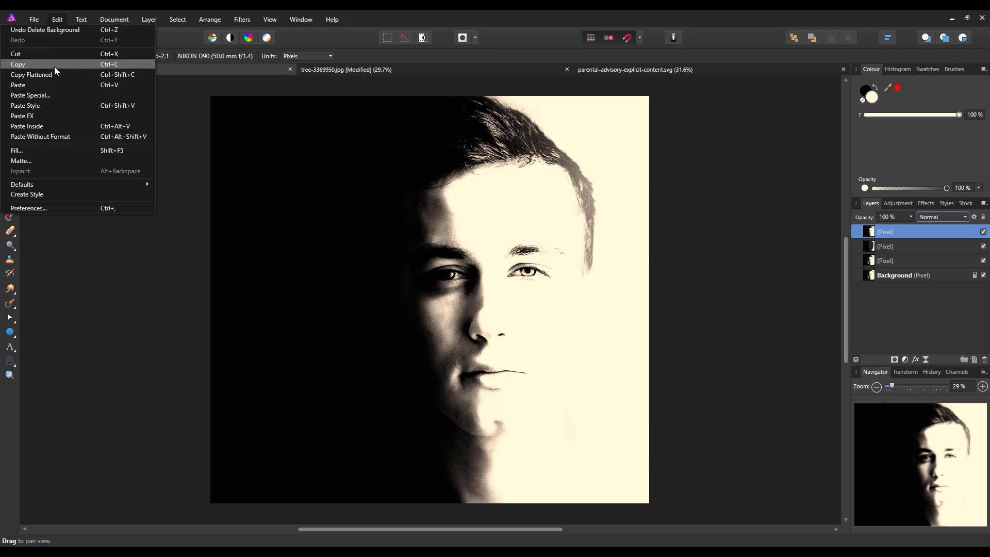
{"action": "left_click", "coordinate": [27, 84]}
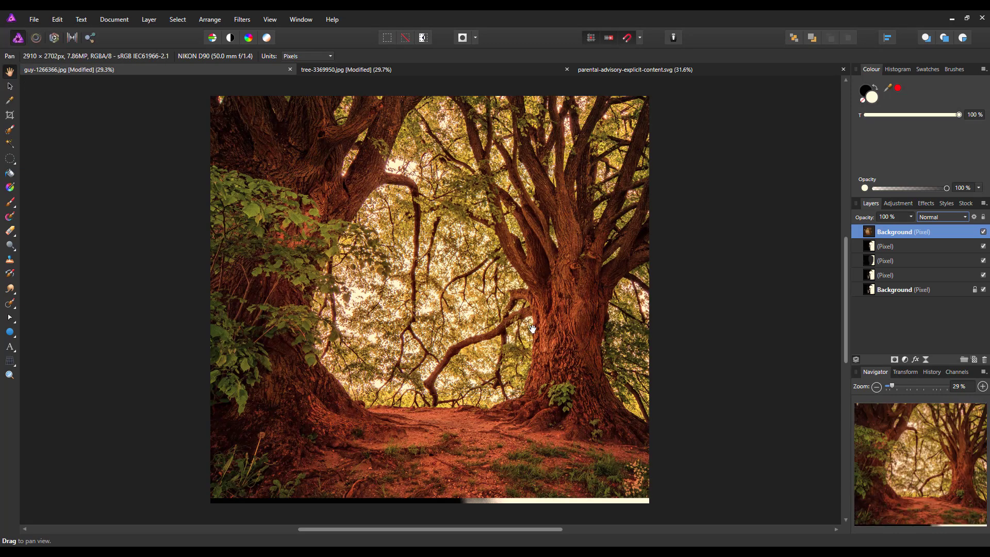
{"action": "scroll", "coordinate": [633, 349], "scroll_direction": "down", "scroll_amount": 2}
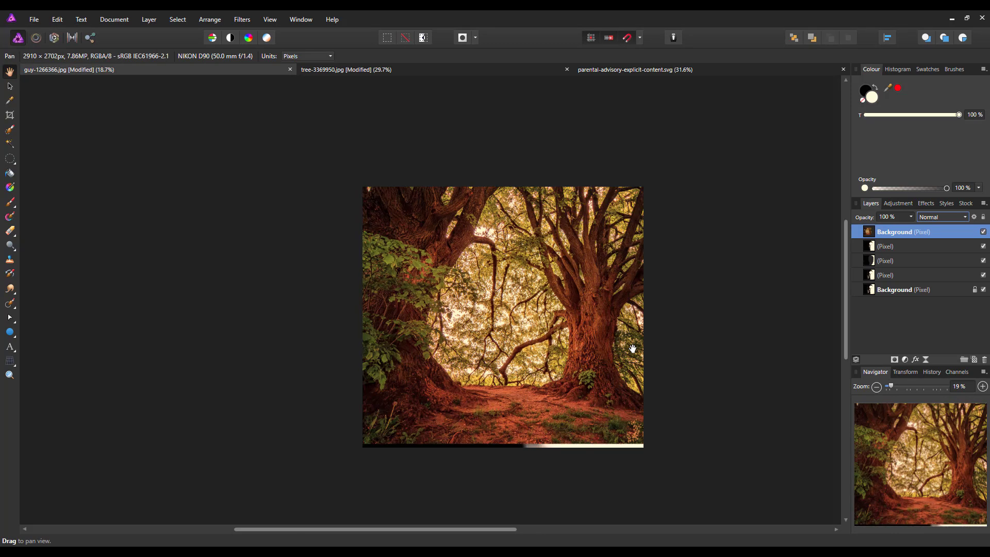
{"action": "scroll", "coordinate": [633, 349], "scroll_direction": "down", "scroll_amount": 2}
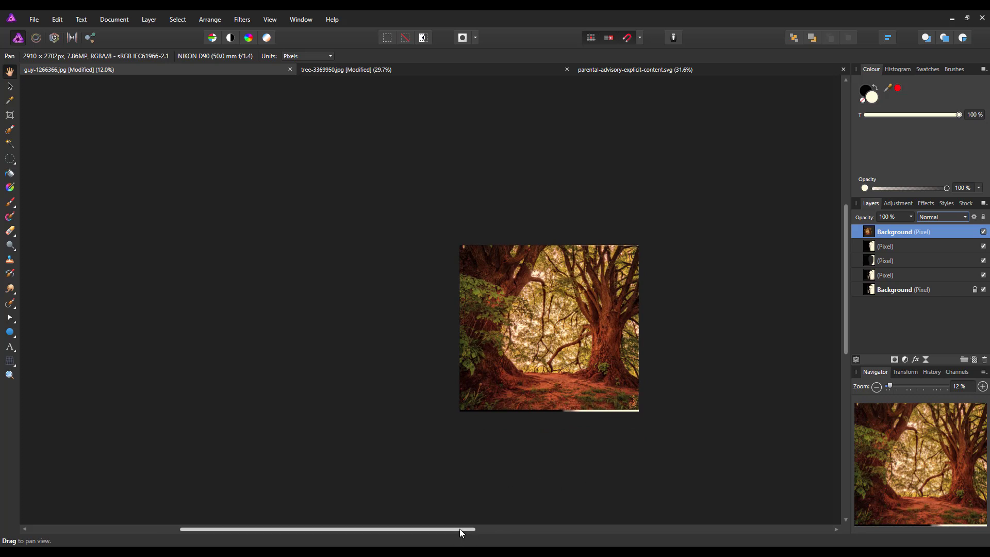
{"action": "left_click_drag", "start_coordinate": [460, 528], "coordinate": [589, 528]}
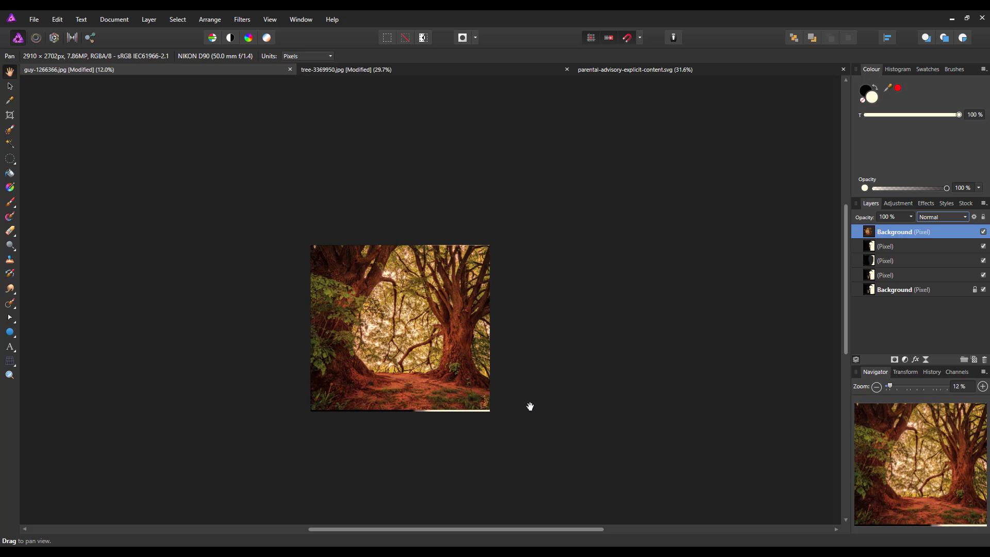
{"action": "left_click", "coordinate": [10, 86]}
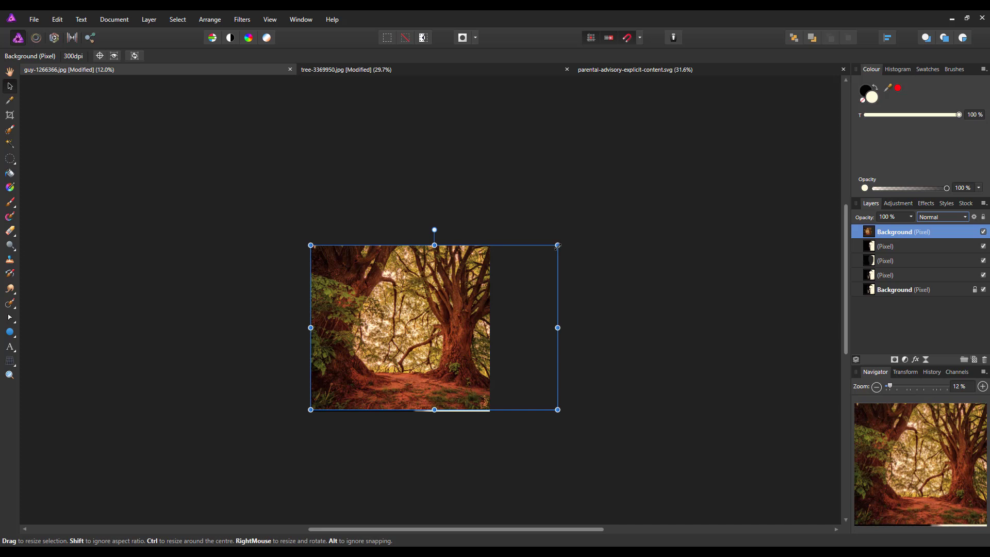
- Enlarge and reposition the tree layer over the face at 64% opacity, then restore it to 100%
{"action": "left_click_drag", "start_coordinate": [558, 246], "coordinate": [635, 197]}
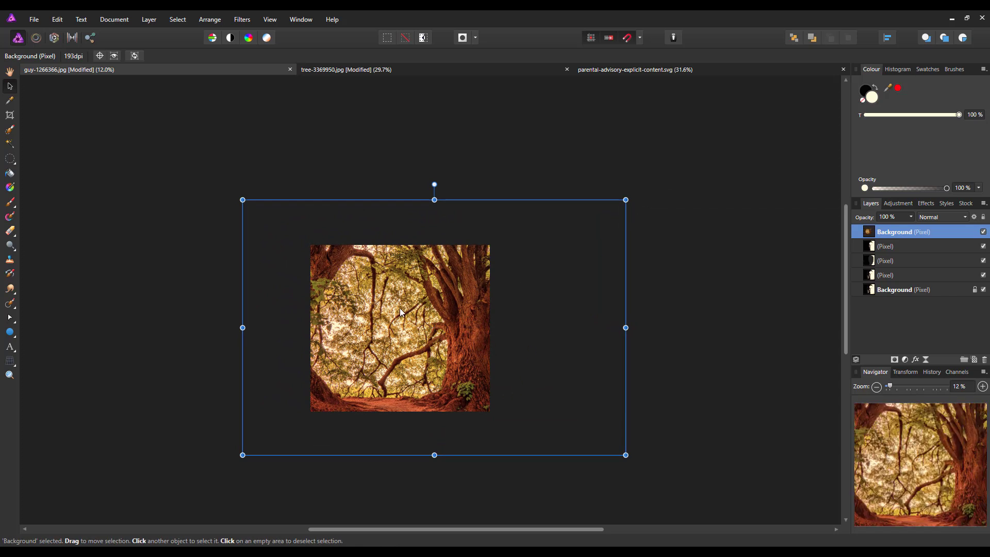
{"action": "left_click", "coordinate": [912, 217]}
{"action": "left_click_drag", "start_coordinate": [913, 229], "coordinate": [886, 228]}
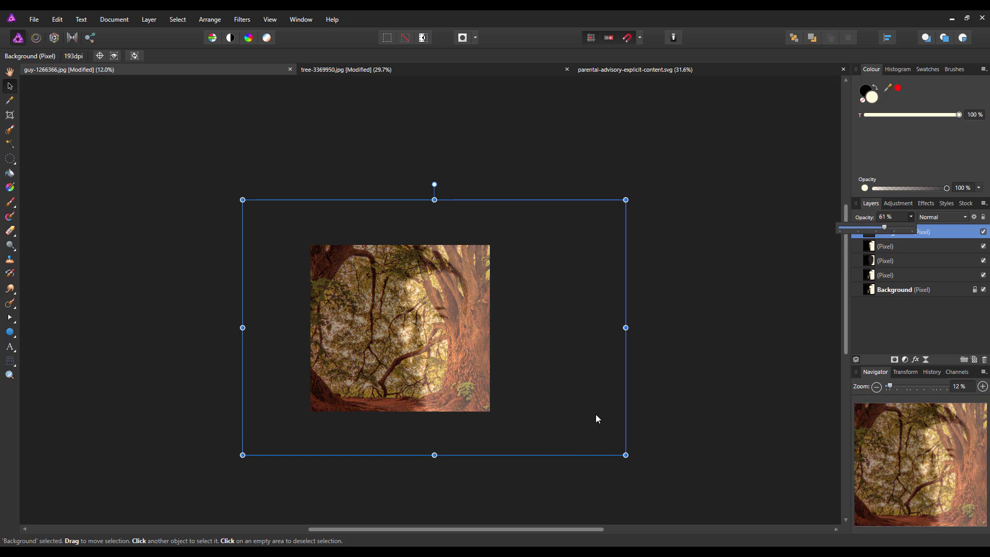
{"action": "left_click_drag", "start_coordinate": [596, 415], "coordinate": [493, 409]}
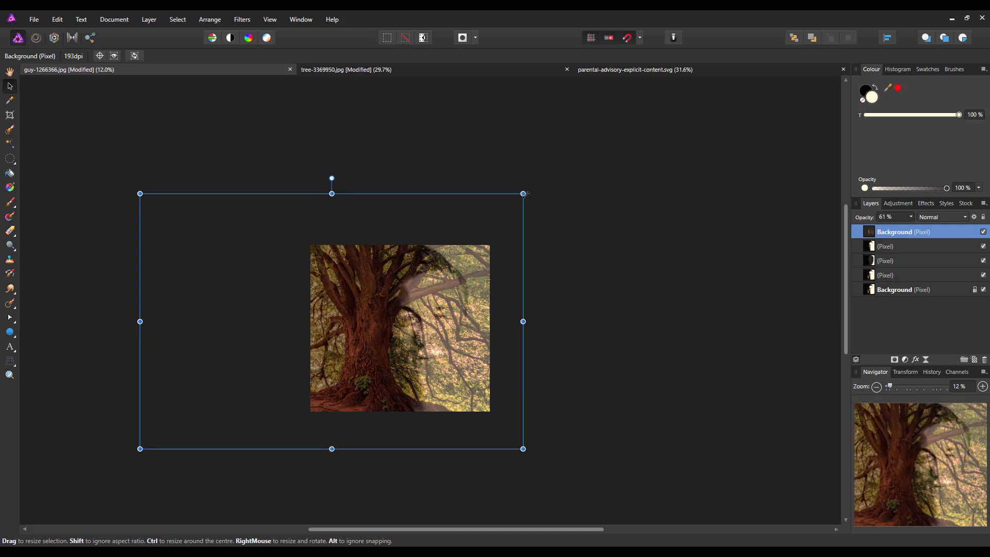
{"action": "key", "text": "ctrl+0"}
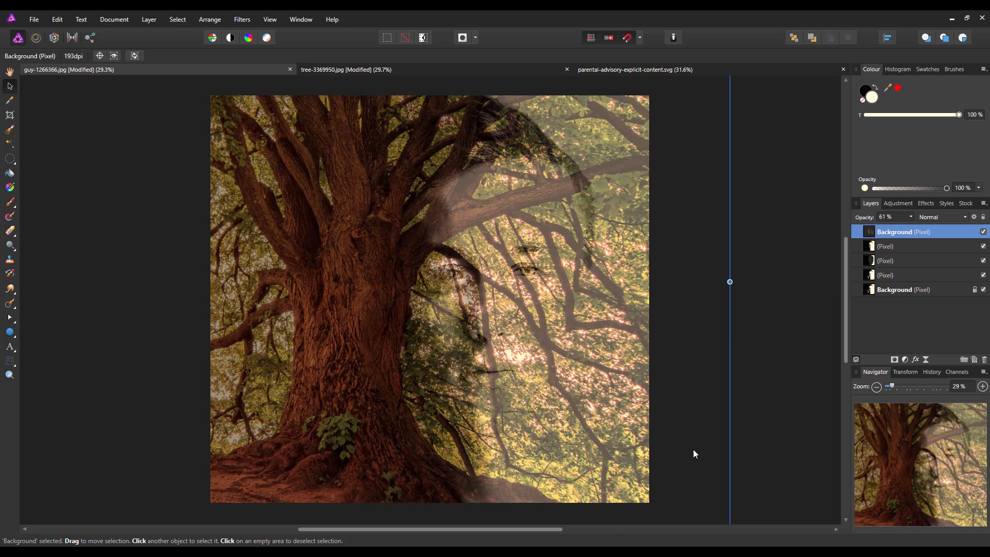
{"action": "left_click_drag", "start_coordinate": [693, 450], "coordinate": [686, 403]}
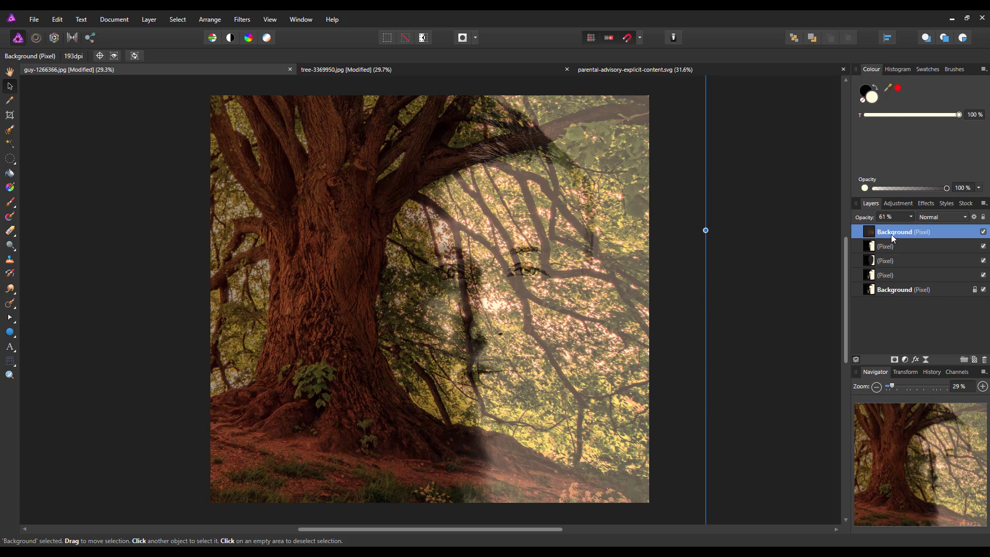
{"action": "left_click", "coordinate": [912, 217]}
{"action": "left_click_drag", "start_coordinate": [913, 226], "coordinate": [942, 227]}
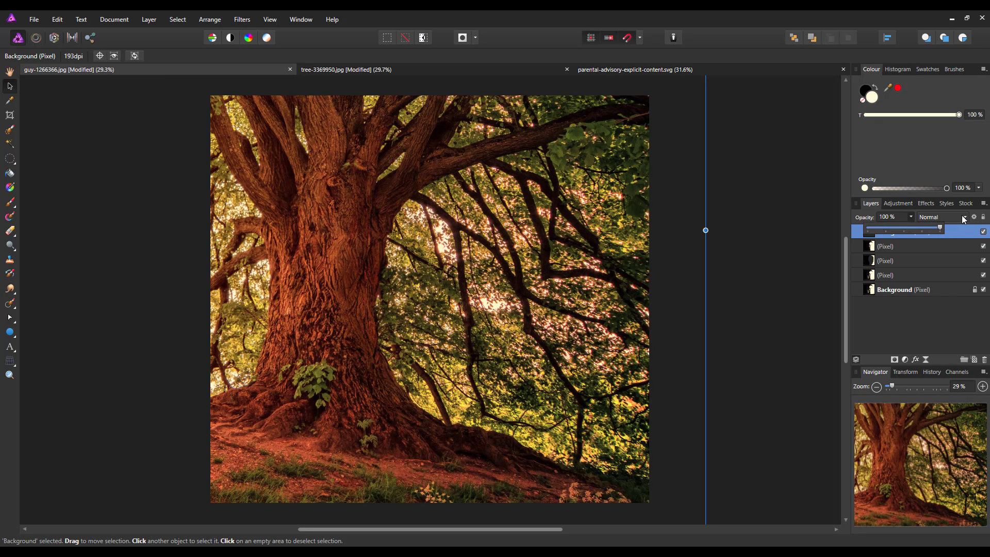
- Set the tree layer's blend mode to Overlay
{"action": "left_click", "coordinate": [965, 217]}
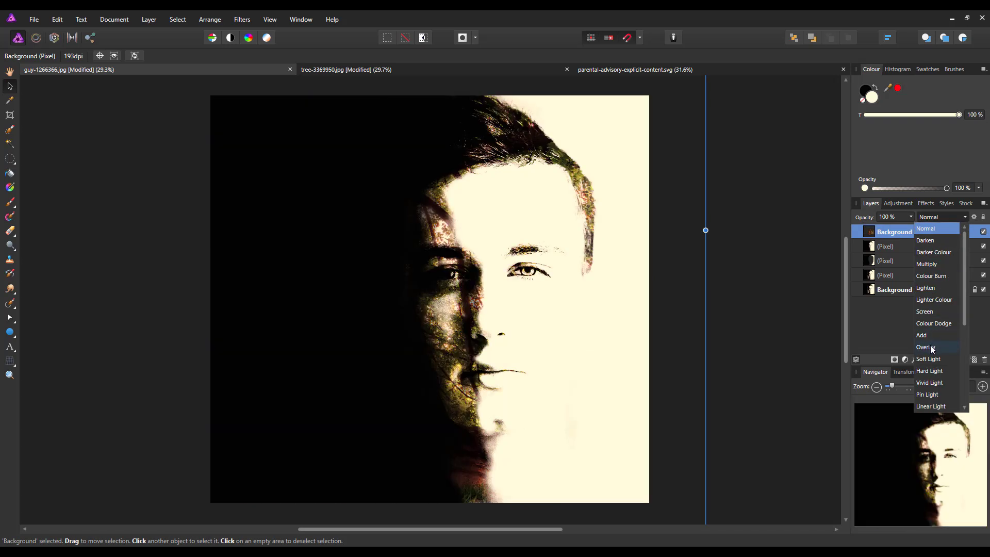
{"action": "left_click", "coordinate": [933, 348]}
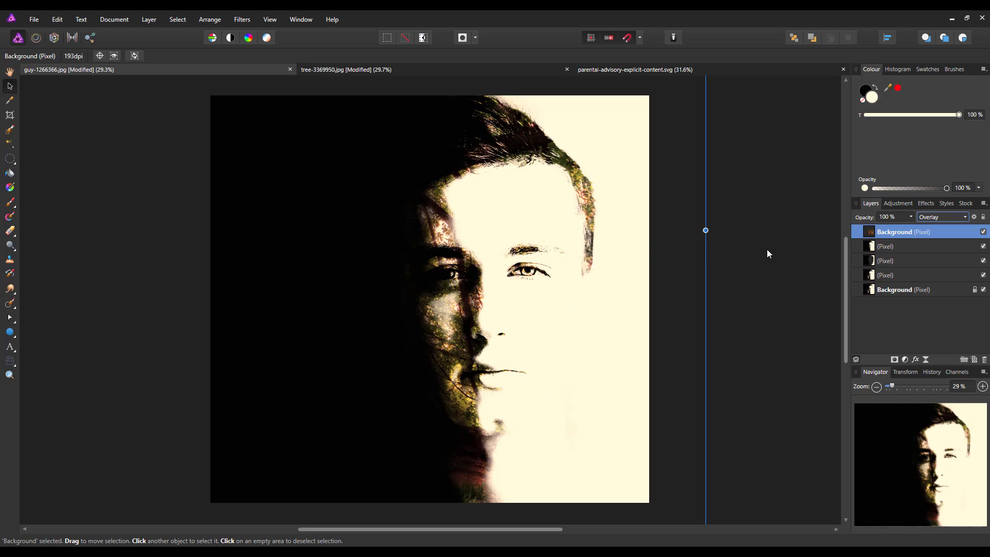
{"action": "right_click", "coordinate": [935, 231]}
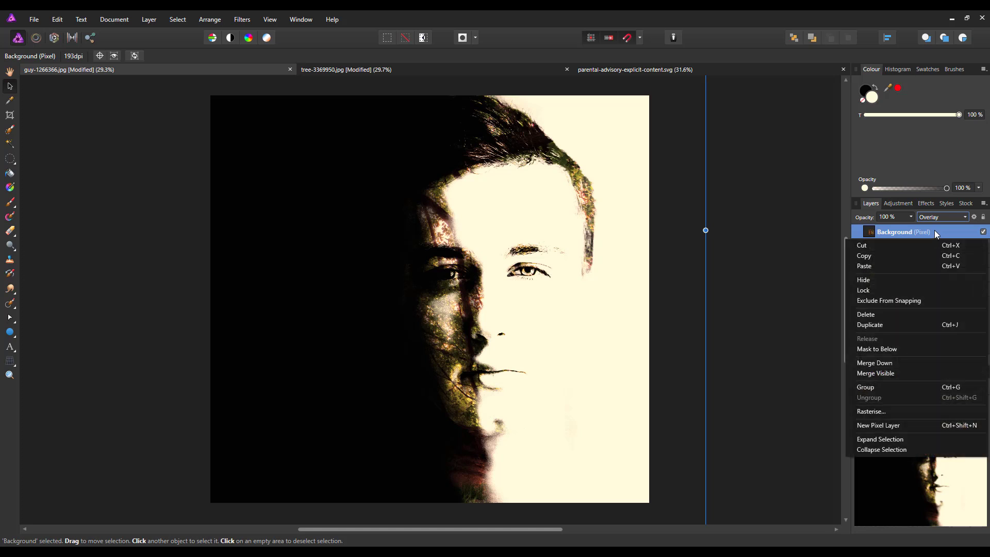
- Duplicate the tree layer and set the copy's blend mode back to Normal
{"action": "left_click", "coordinate": [875, 323]}
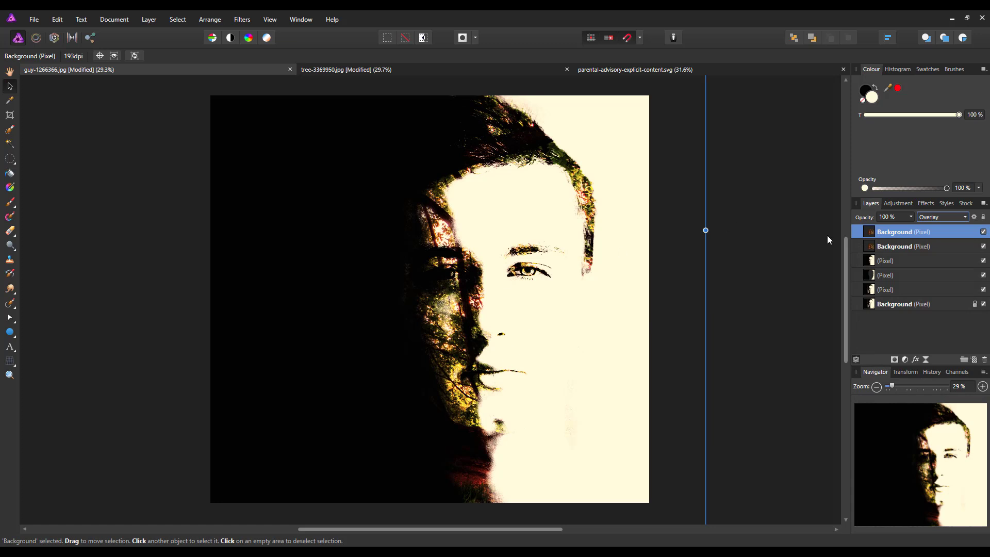
{"action": "left_click", "coordinate": [965, 217]}
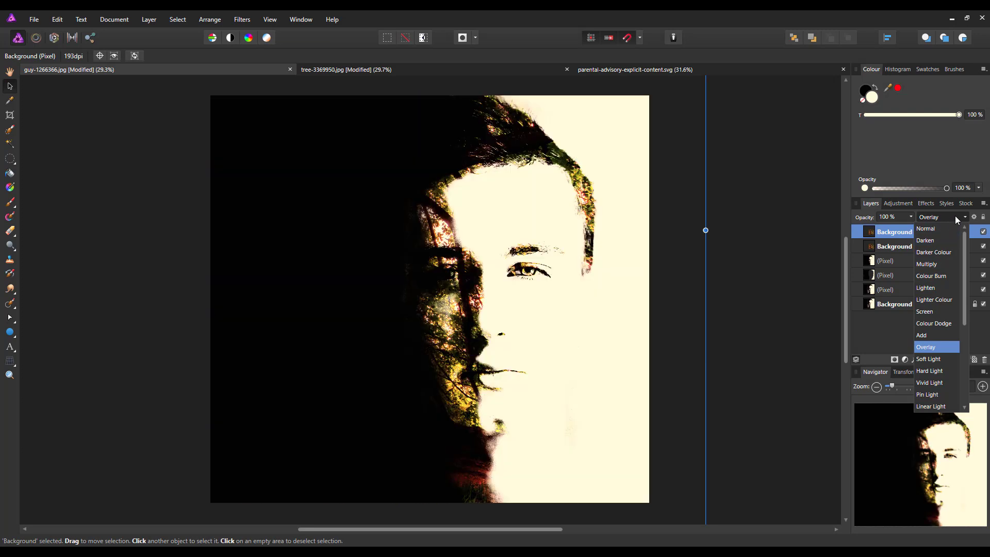
{"action": "left_click", "coordinate": [930, 226]}
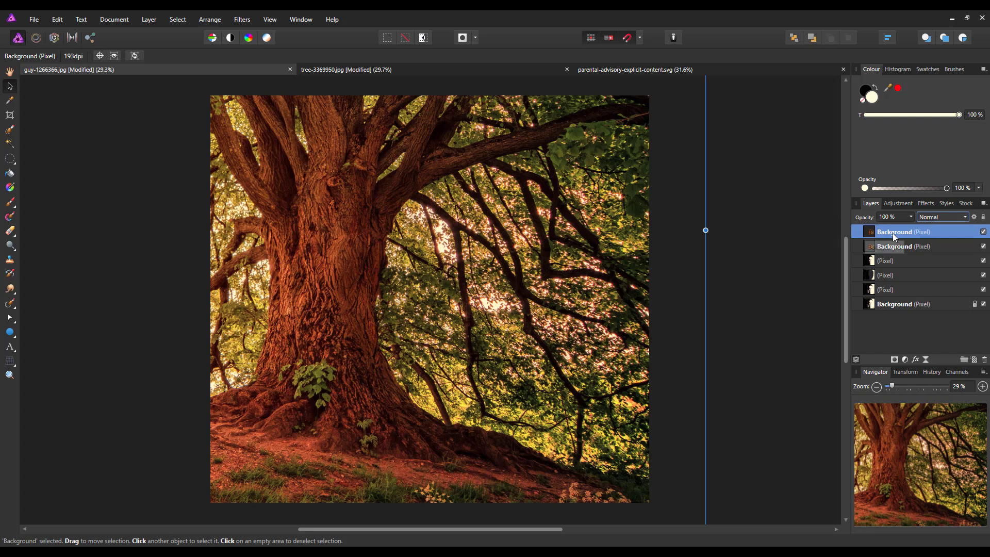
- Add a mask to the top tree layer and use a black Paint Brush at 46% hardness
{"action": "left_click", "coordinate": [894, 359]}
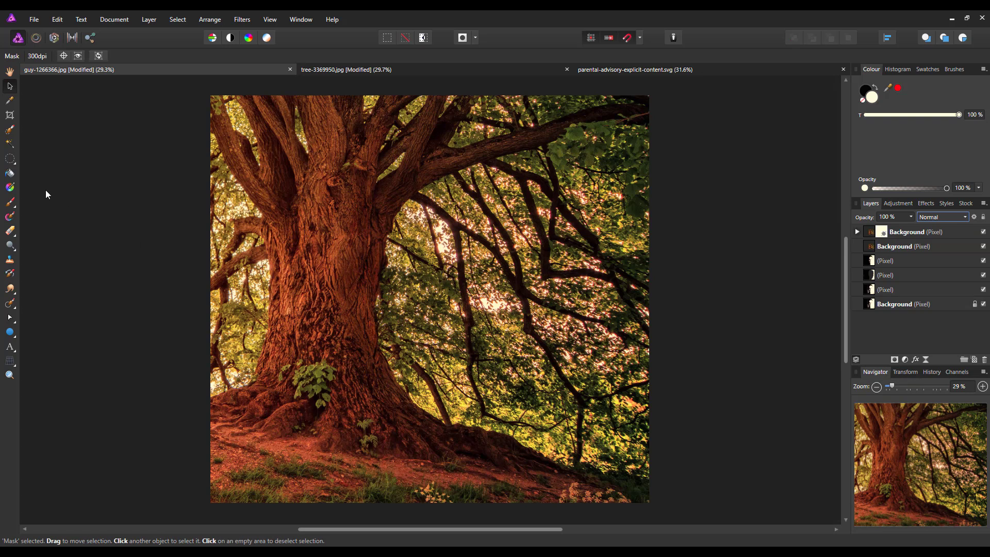
{"action": "left_click", "coordinate": [10, 202]}
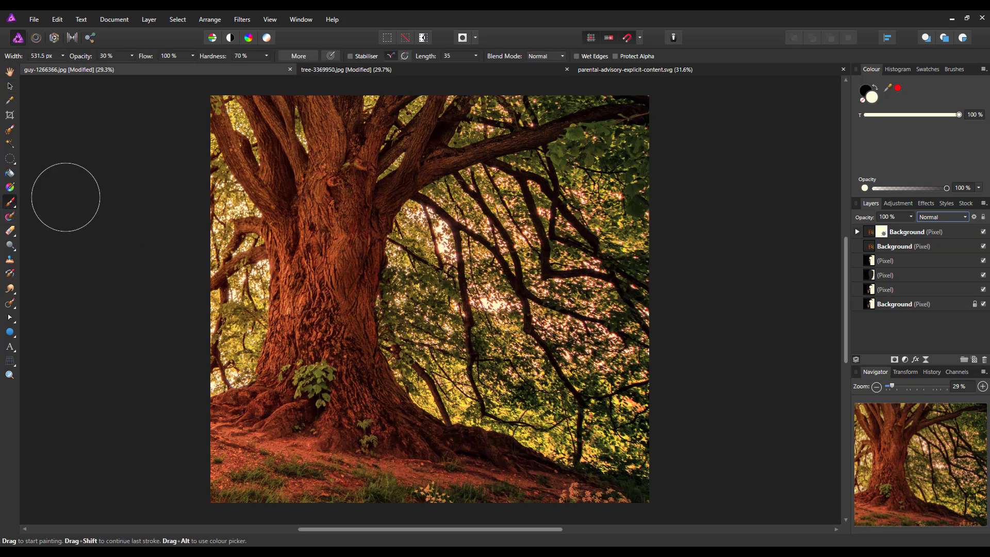
{"action": "left_click", "coordinate": [866, 93]}
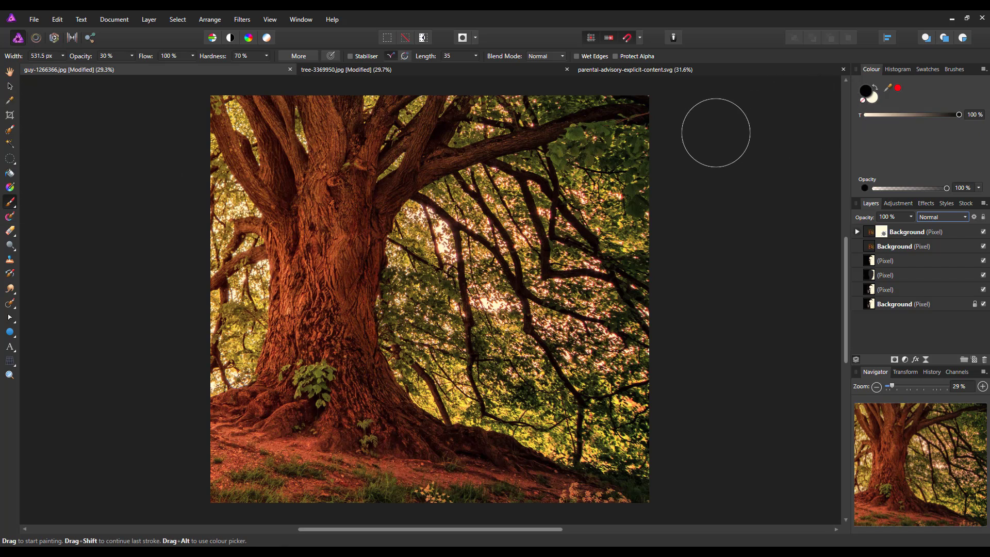
{"action": "left_click", "coordinate": [857, 232]}
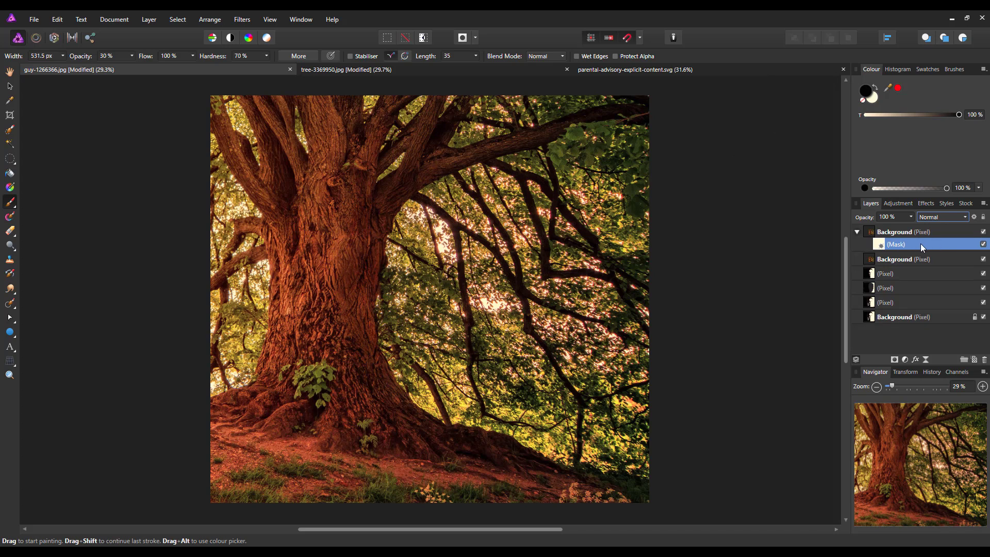
{"action": "mouse_move", "coordinate": [670, 243]}
{"action": "left_mouse_down"}
{"action": "mouse_move", "coordinate": [795, 242]}
{"action": "mouse_move", "coordinate": [583, 226]}
{"action": "left_mouse_up"}
{"action": "key", "text": "ctrl+z"}
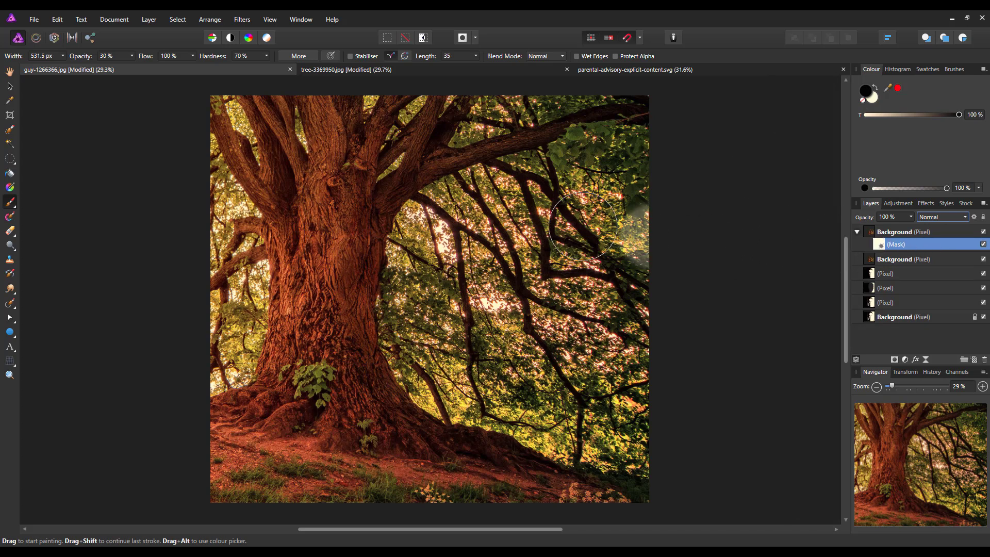
{"action": "key", "text": "ctrl+z"}
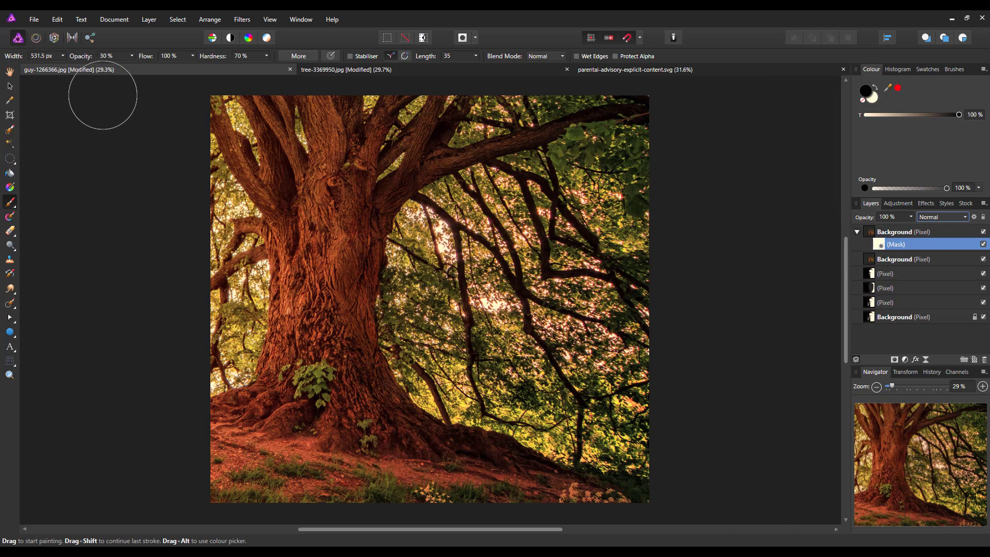
{"action": "left_click", "coordinate": [267, 56]}
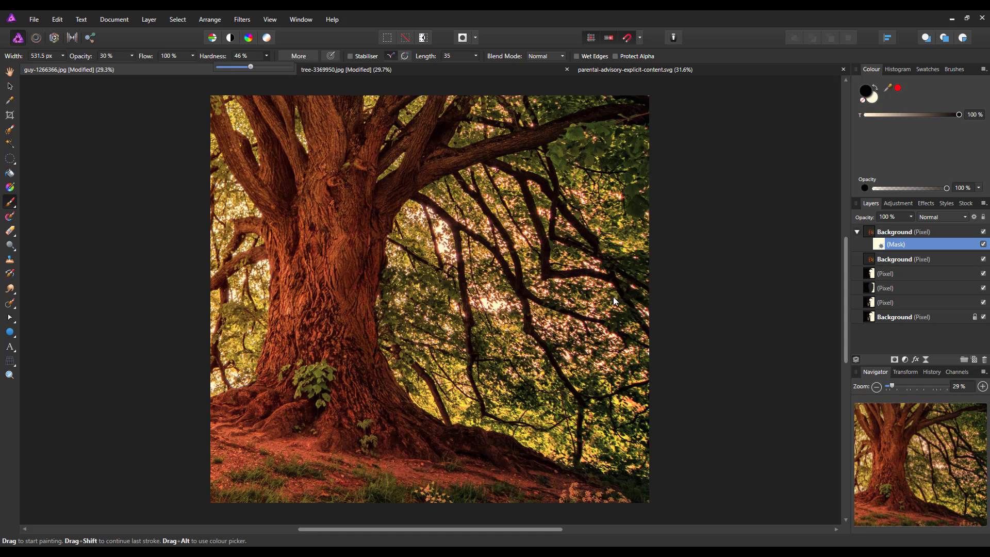
{"action": "left_click", "coordinate": [671, 298]}
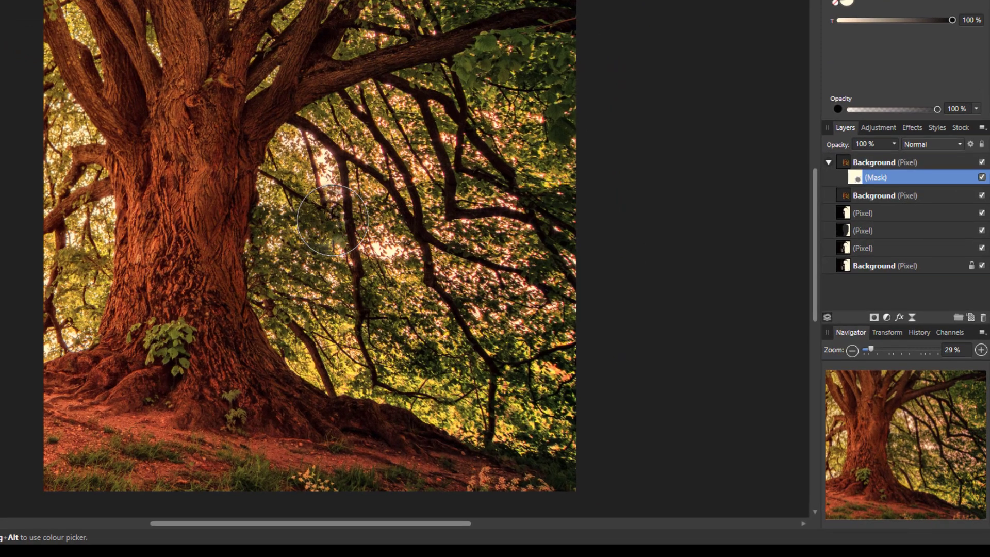
- Paint the mask to reveal the face and foggy right side, keeping the trunk and reddish ground
{"action": "mouse_move", "coordinate": [340, 209]}
{"action": "left_mouse_down"}
{"action": "mouse_move", "coordinate": [322, 169]}
{"action": "mouse_move", "coordinate": [342, 192]}
{"action": "mouse_move", "coordinate": [337, 169]}
{"action": "mouse_move", "coordinate": [321, 173]}
{"action": "mouse_move", "coordinate": [301, 182]}
{"action": "mouse_move", "coordinate": [296, 206]}
{"action": "mouse_move", "coordinate": [451, 240]}
{"action": "mouse_move", "coordinate": [396, 295]}
{"action": "mouse_move", "coordinate": [299, 327]}
{"action": "mouse_move", "coordinate": [384, 326]}
{"action": "mouse_move", "coordinate": [324, 293]}
{"action": "mouse_move", "coordinate": [294, 235]}
{"action": "mouse_move", "coordinate": [313, 214]}
{"action": "mouse_move", "coordinate": [328, 156]}
{"action": "mouse_move", "coordinate": [304, 284]}
{"action": "mouse_move", "coordinate": [282, 192]}
{"action": "mouse_move", "coordinate": [369, 148]}
{"action": "mouse_move", "coordinate": [314, 197]}
{"action": "mouse_move", "coordinate": [447, 122]}
{"action": "mouse_move", "coordinate": [321, 161]}
{"action": "mouse_move", "coordinate": [371, 141]}
{"action": "mouse_move", "coordinate": [384, 116]}
{"action": "mouse_move", "coordinate": [427, 110]}
{"action": "mouse_move", "coordinate": [412, 88]}
{"action": "mouse_move", "coordinate": [371, 117]}
{"action": "mouse_move", "coordinate": [372, 93]}
{"action": "mouse_move", "coordinate": [281, 180]}
{"action": "mouse_move", "coordinate": [464, 292]}
{"action": "mouse_move", "coordinate": [427, 381]}
{"action": "mouse_move", "coordinate": [439, 366]}
{"action": "mouse_move", "coordinate": [473, 369]}
{"action": "mouse_move", "coordinate": [430, 400]}
{"action": "mouse_move", "coordinate": [450, 377]}
{"action": "mouse_move", "coordinate": [436, 307]}
{"action": "mouse_move", "coordinate": [461, 174]}
{"action": "mouse_move", "coordinate": [472, 302]}
{"action": "mouse_move", "coordinate": [473, 178]}
{"action": "mouse_move", "coordinate": [438, 97]}
{"action": "mouse_move", "coordinate": [492, 319]}
{"action": "mouse_move", "coordinate": [471, 187]}
{"action": "mouse_move", "coordinate": [506, 286]}
{"action": "mouse_move", "coordinate": [488, 380]}
{"action": "mouse_move", "coordinate": [428, 416]}
{"action": "mouse_move", "coordinate": [523, 381]}
{"action": "mouse_move", "coordinate": [542, 400]}
{"action": "mouse_move", "coordinate": [498, 510]}
{"action": "mouse_move", "coordinate": [546, 398]}
{"action": "mouse_move", "coordinate": [539, 174]}
{"action": "mouse_move", "coordinate": [564, 159]}
{"action": "mouse_move", "coordinate": [596, 309]}
{"action": "mouse_move", "coordinate": [577, 402]}
{"action": "mouse_move", "coordinate": [582, 275]}
{"action": "mouse_move", "coordinate": [557, 61]}
{"action": "mouse_move", "coordinate": [563, 102]}
{"action": "mouse_move", "coordinate": [491, 152]}
{"action": "mouse_move", "coordinate": [412, 146]}
{"action": "mouse_move", "coordinate": [505, 80]}
{"action": "mouse_move", "coordinate": [469, 77]}
{"action": "mouse_move", "coordinate": [500, 59]}
{"action": "mouse_move", "coordinate": [363, 80]}
{"action": "left_mouse_up"}
{"action": "mouse_move", "coordinate": [503, 430]}
{"action": "left_mouse_down"}
{"action": "mouse_move", "coordinate": [539, 191]}
{"action": "mouse_move", "coordinate": [506, 122]}
{"action": "mouse_move", "coordinate": [519, 348]}
{"action": "mouse_move", "coordinate": [525, 319]}
{"action": "mouse_move", "coordinate": [470, 366]}
{"action": "mouse_move", "coordinate": [508, 230]}
{"action": "mouse_move", "coordinate": [491, 256]}
{"action": "mouse_move", "coordinate": [550, 93]}
{"action": "mouse_move", "coordinate": [536, 79]}
{"action": "mouse_move", "coordinate": [543, 316]}
{"action": "mouse_move", "coordinate": [471, 325]}
{"action": "mouse_move", "coordinate": [441, 261]}
{"action": "mouse_move", "coordinate": [408, 288]}
{"action": "mouse_move", "coordinate": [379, 267]}
{"action": "mouse_move", "coordinate": [456, 282]}
{"action": "mouse_move", "coordinate": [471, 123]}
{"action": "mouse_move", "coordinate": [394, 148]}
{"action": "mouse_move", "coordinate": [332, 127]}
{"action": "mouse_move", "coordinate": [466, 131]}
{"action": "mouse_move", "coordinate": [424, 110]}
{"action": "mouse_move", "coordinate": [401, 119]}
{"action": "mouse_move", "coordinate": [453, 118]}
{"action": "mouse_move", "coordinate": [476, 173]}
{"action": "mouse_move", "coordinate": [488, 261]}
{"action": "mouse_move", "coordinate": [466, 282]}
{"action": "mouse_move", "coordinate": [420, 254]}
{"action": "mouse_move", "coordinate": [399, 264]}
{"action": "mouse_move", "coordinate": [425, 291]}
{"action": "mouse_move", "coordinate": [446, 278]}
{"action": "mouse_move", "coordinate": [491, 286]}
{"action": "mouse_move", "coordinate": [468, 293]}
{"action": "mouse_move", "coordinate": [495, 368]}
{"action": "mouse_move", "coordinate": [445, 401]}
{"action": "mouse_move", "coordinate": [417, 412]}
{"action": "mouse_move", "coordinate": [447, 388]}
{"action": "mouse_move", "coordinate": [406, 399]}
{"action": "mouse_move", "coordinate": [280, 295]}
{"action": "mouse_move", "coordinate": [304, 329]}
{"action": "mouse_move", "coordinate": [276, 198]}
{"action": "mouse_move", "coordinate": [318, 147]}
{"action": "mouse_move", "coordinate": [295, 302]}
{"action": "mouse_move", "coordinate": [280, 235]}
{"action": "mouse_move", "coordinate": [317, 356]}
{"action": "mouse_move", "coordinate": [244, 231]}
{"action": "mouse_move", "coordinate": [286, 129]}
{"action": "mouse_move", "coordinate": [243, 230]}
{"action": "mouse_move", "coordinate": [272, 133]}
{"action": "mouse_move", "coordinate": [322, 135]}
{"action": "mouse_move", "coordinate": [367, 88]}
{"action": "mouse_move", "coordinate": [358, 78]}
{"action": "mouse_move", "coordinate": [464, 41]}
{"action": "mouse_move", "coordinate": [442, 77]}
{"action": "mouse_move", "coordinate": [504, 125]}
{"action": "mouse_move", "coordinate": [500, 382]}
{"action": "mouse_move", "coordinate": [550, 343]}
{"action": "mouse_move", "coordinate": [504, 457]}
{"action": "mouse_move", "coordinate": [551, 420]}
{"action": "mouse_move", "coordinate": [517, 360]}
{"action": "mouse_move", "coordinate": [441, 415]}
{"action": "mouse_move", "coordinate": [319, 383]}
{"action": "mouse_move", "coordinate": [260, 332]}
{"action": "mouse_move", "coordinate": [265, 241]}
{"action": "mouse_move", "coordinate": [283, 303]}
{"action": "mouse_move", "coordinate": [333, 273]}
{"action": "mouse_move", "coordinate": [399, 207]}
{"action": "mouse_move", "coordinate": [375, 158]}
{"action": "left_mouse_up"}
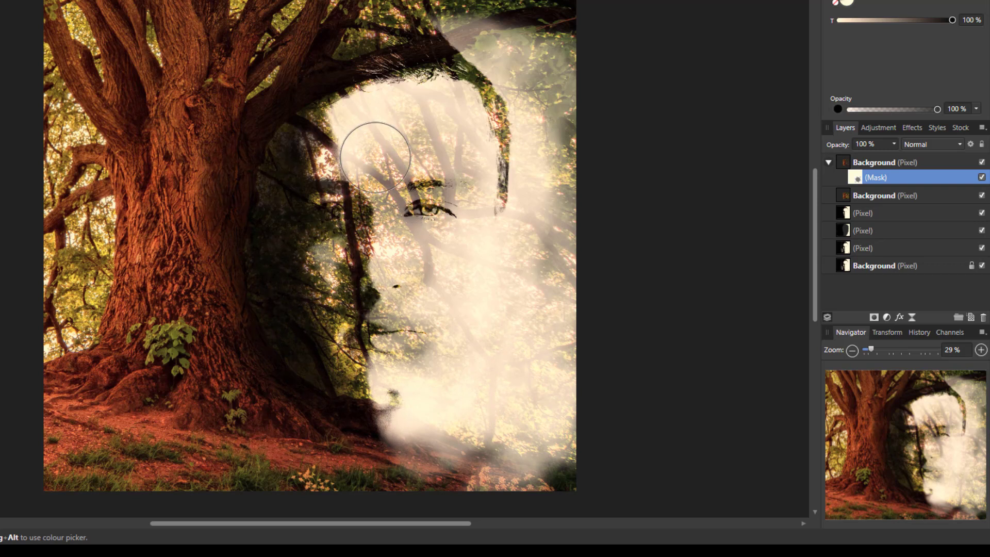
{"action": "mouse_move", "coordinate": [369, 222]}
{"action": "left_mouse_down"}
{"action": "mouse_move", "coordinate": [380, 189]}
{"action": "mouse_move", "coordinate": [330, 148]}
{"action": "mouse_move", "coordinate": [300, 166]}
{"action": "mouse_move", "coordinate": [292, 143]}
{"action": "mouse_move", "coordinate": [426, 73]}
{"action": "mouse_move", "coordinate": [342, 106]}
{"action": "mouse_move", "coordinate": [397, 63]}
{"action": "mouse_move", "coordinate": [355, 45]}
{"action": "mouse_move", "coordinate": [392, 49]}
{"action": "mouse_move", "coordinate": [302, 73]}
{"action": "mouse_move", "coordinate": [359, 42]}
{"action": "mouse_move", "coordinate": [379, 48]}
{"action": "mouse_move", "coordinate": [317, 76]}
{"action": "mouse_move", "coordinate": [283, 116]}
{"action": "mouse_move", "coordinate": [405, 71]}
{"action": "mouse_move", "coordinate": [445, 86]}
{"action": "mouse_move", "coordinate": [493, 151]}
{"action": "mouse_move", "coordinate": [499, 202]}
{"action": "mouse_move", "coordinate": [496, 297]}
{"action": "mouse_move", "coordinate": [457, 444]}
{"action": "mouse_move", "coordinate": [491, 424]}
{"action": "mouse_move", "coordinate": [549, 417]}
{"action": "mouse_move", "coordinate": [559, 423]}
{"action": "mouse_move", "coordinate": [548, 443]}
{"action": "mouse_move", "coordinate": [495, 418]}
{"action": "mouse_move", "coordinate": [534, 419]}
{"action": "mouse_move", "coordinate": [551, 400]}
{"action": "mouse_move", "coordinate": [507, 343]}
{"action": "mouse_move", "coordinate": [520, 296]}
{"action": "mouse_move", "coordinate": [583, 223]}
{"action": "mouse_move", "coordinate": [554, 273]}
{"action": "mouse_move", "coordinate": [563, 170]}
{"action": "mouse_move", "coordinate": [551, 64]}
{"action": "mouse_move", "coordinate": [527, 39]}
{"action": "mouse_move", "coordinate": [479, 36]}
{"action": "mouse_move", "coordinate": [466, 19]}
{"action": "mouse_move", "coordinate": [505, 8]}
{"action": "mouse_move", "coordinate": [552, 40]}
{"action": "mouse_move", "coordinate": [449, 10]}
{"action": "left_mouse_up"}
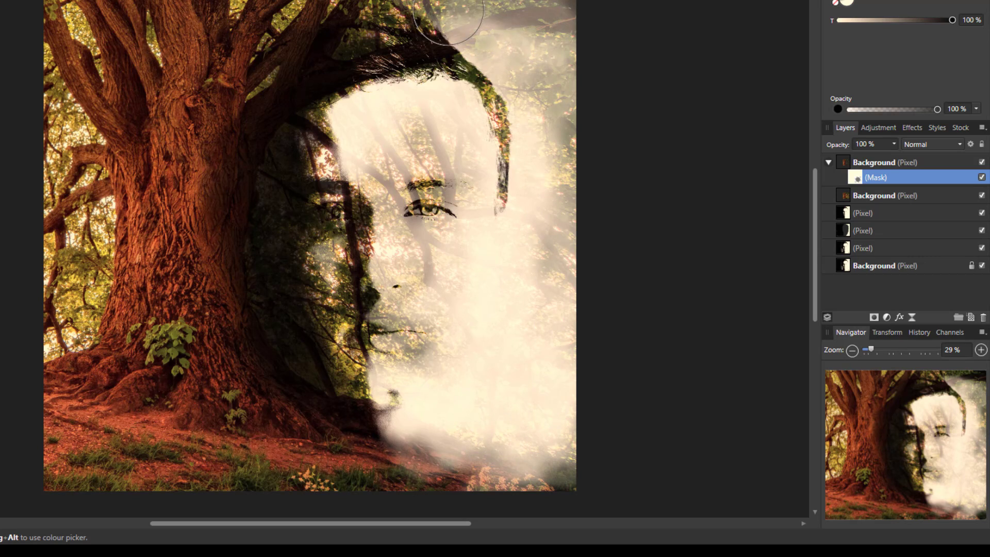
{"action": "mouse_move", "coordinate": [605, 14]}
{"action": "left_mouse_down"}
{"action": "mouse_move", "coordinate": [518, 411]}
{"action": "mouse_move", "coordinate": [488, 412]}
{"action": "mouse_move", "coordinate": [468, 391]}
{"action": "mouse_move", "coordinate": [498, 360]}
{"action": "mouse_move", "coordinate": [476, 284]}
{"action": "mouse_move", "coordinate": [398, 274]}
{"action": "mouse_move", "coordinate": [329, 289]}
{"action": "mouse_move", "coordinate": [365, 305]}
{"action": "mouse_move", "coordinate": [508, 298]}
{"action": "mouse_move", "coordinate": [381, 268]}
{"action": "mouse_move", "coordinate": [354, 273]}
{"action": "mouse_move", "coordinate": [390, 216]}
{"action": "mouse_move", "coordinate": [244, 246]}
{"action": "mouse_move", "coordinate": [300, 233]}
{"action": "mouse_move", "coordinate": [320, 265]}
{"action": "mouse_move", "coordinate": [347, 324]}
{"action": "mouse_move", "coordinate": [304, 332]}
{"action": "mouse_move", "coordinate": [328, 382]}
{"action": "mouse_move", "coordinate": [321, 415]}
{"action": "mouse_move", "coordinate": [332, 393]}
{"action": "mouse_move", "coordinate": [359, 382]}
{"action": "mouse_move", "coordinate": [385, 411]}
{"action": "mouse_move", "coordinate": [539, 465]}
{"action": "mouse_move", "coordinate": [531, 472]}
{"action": "mouse_move", "coordinate": [511, 444]}
{"action": "mouse_move", "coordinate": [467, 489]}
{"action": "mouse_move", "coordinate": [523, 485]}
{"action": "mouse_move", "coordinate": [586, 413]}
{"action": "mouse_move", "coordinate": [554, 340]}
{"action": "mouse_move", "coordinate": [508, 288]}
{"action": "mouse_move", "coordinate": [507, 300]}
{"action": "mouse_move", "coordinate": [363, 259]}
{"action": "mouse_move", "coordinate": [452, 267]}
{"action": "mouse_move", "coordinate": [445, 259]}
{"action": "mouse_move", "coordinate": [472, 275]}
{"action": "mouse_move", "coordinate": [489, 268]}
{"action": "mouse_move", "coordinate": [463, 167]}
{"action": "mouse_move", "coordinate": [475, 170]}
{"action": "mouse_move", "coordinate": [478, 159]}
{"action": "mouse_move", "coordinate": [369, 145]}
{"action": "mouse_move", "coordinate": [407, 138]}
{"action": "mouse_move", "coordinate": [303, 142]}
{"action": "mouse_move", "coordinate": [270, 193]}
{"action": "mouse_move", "coordinate": [360, 297]}
{"action": "mouse_move", "coordinate": [359, 270]}
{"action": "mouse_move", "coordinate": [316, 277]}
{"action": "left_mouse_up"}
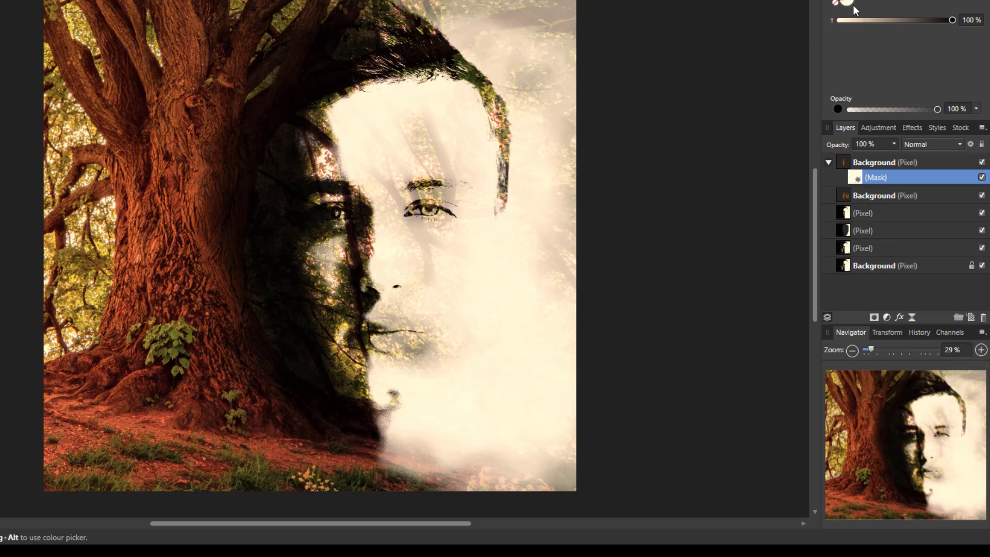
{"action": "mouse_move", "coordinate": [353, 475]}
{"action": "left_mouse_down"}
{"action": "mouse_move", "coordinate": [520, 500]}
{"action": "mouse_move", "coordinate": [493, 474]}
{"action": "mouse_move", "coordinate": [505, 480]}
{"action": "mouse_move", "coordinate": [410, 461]}
{"action": "left_mouse_up"}
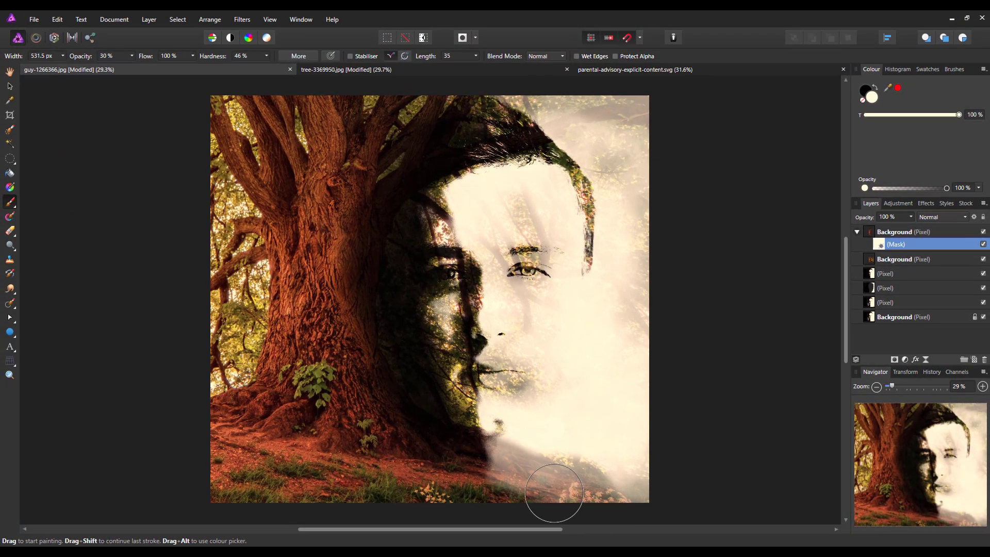
- Bring darker ground through the bottom fog, then set the brush to 20% hardness and 9% opacity
{"action": "mouse_move", "coordinate": [677, 513]}
{"action": "left_mouse_down"}
{"action": "mouse_move", "coordinate": [560, 498]}
{"action": "mouse_move", "coordinate": [457, 460]}
{"action": "mouse_move", "coordinate": [650, 477]}
{"action": "left_mouse_up"}
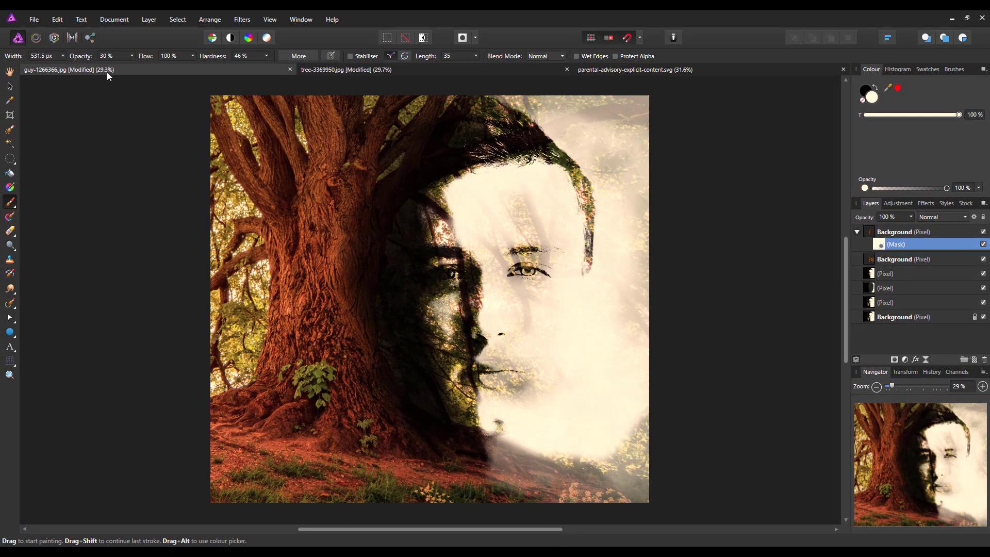
{"action": "left_click", "coordinate": [267, 55]}
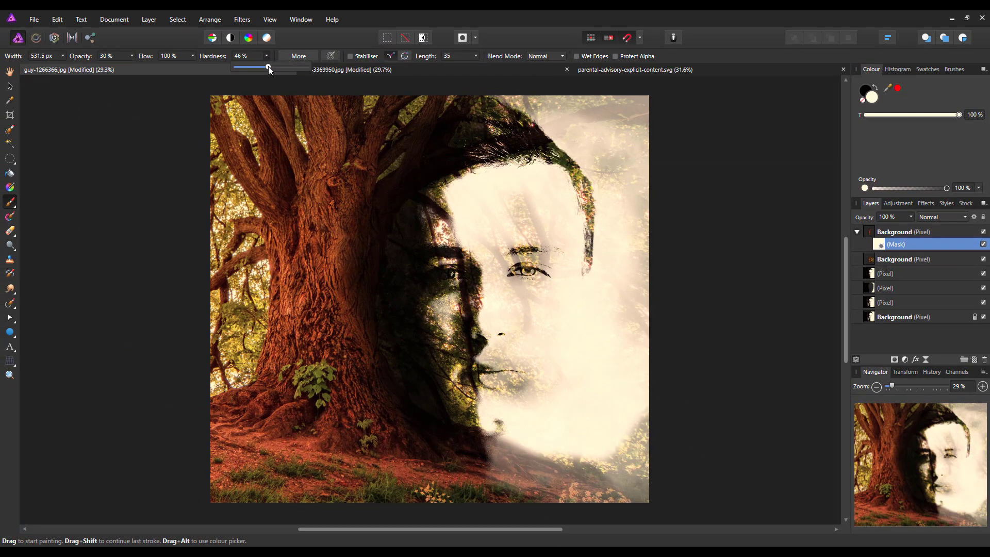
{"action": "left_click", "coordinate": [133, 59]}
{"action": "left_click", "coordinate": [133, 58]}
- Softly reveal foliage and trunk through the right and lower fog, then raise brush opacity to 39%
{"action": "mouse_move", "coordinate": [595, 475]}
{"action": "left_mouse_down"}
{"action": "mouse_move", "coordinate": [629, 434]}
{"action": "mouse_move", "coordinate": [644, 434]}
{"action": "mouse_move", "coordinate": [672, 337]}
{"action": "mouse_move", "coordinate": [614, 387]}
{"action": "left_mouse_up"}
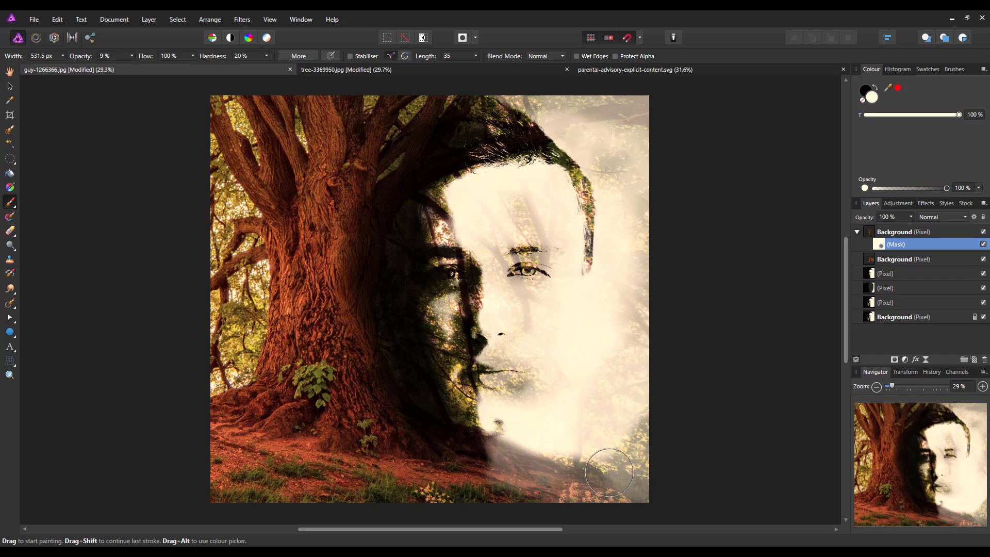
{"action": "mouse_move", "coordinate": [609, 473]}
{"action": "left_mouse_down"}
{"action": "mouse_move", "coordinate": [656, 419]}
{"action": "mouse_move", "coordinate": [648, 263]}
{"action": "mouse_move", "coordinate": [629, 229]}
{"action": "mouse_move", "coordinate": [644, 171]}
{"action": "mouse_move", "coordinate": [604, 102]}
{"action": "mouse_move", "coordinate": [673, 154]}
{"action": "mouse_move", "coordinate": [563, 89]}
{"action": "mouse_move", "coordinate": [546, 99]}
{"action": "mouse_move", "coordinate": [610, 169]}
{"action": "mouse_move", "coordinate": [636, 237]}
{"action": "mouse_move", "coordinate": [625, 245]}
{"action": "mouse_move", "coordinate": [628, 234]}
{"action": "mouse_move", "coordinate": [619, 278]}
{"action": "mouse_move", "coordinate": [629, 379]}
{"action": "mouse_move", "coordinate": [664, 402]}
{"action": "mouse_move", "coordinate": [643, 378]}
{"action": "left_mouse_up"}
{"action": "left_click_drag", "start_coordinate": [573, 469], "coordinate": [538, 441]}
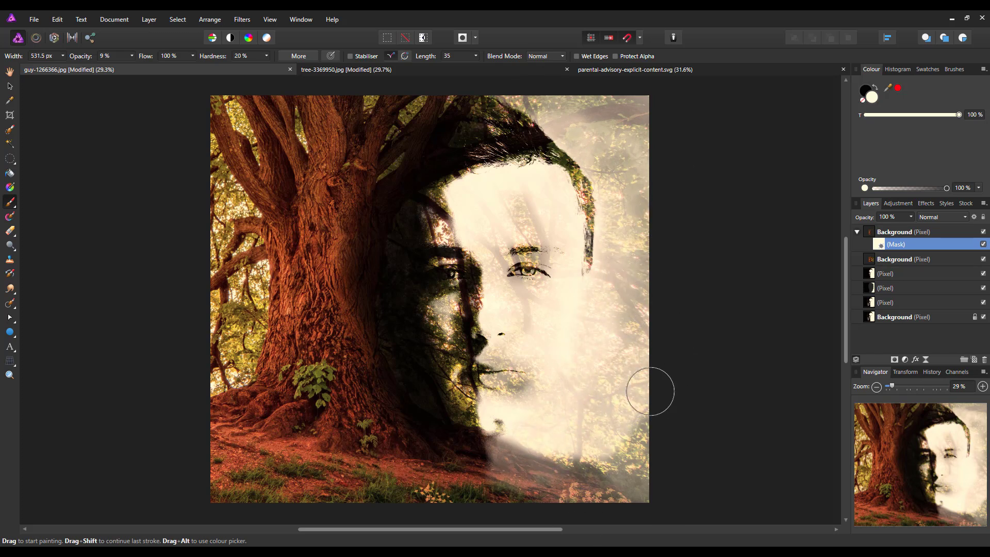
{"action": "mouse_move", "coordinate": [605, 397]}
{"action": "left_mouse_down"}
{"action": "mouse_move", "coordinate": [636, 376]}
{"action": "mouse_move", "coordinate": [480, 504]}
{"action": "left_mouse_up"}
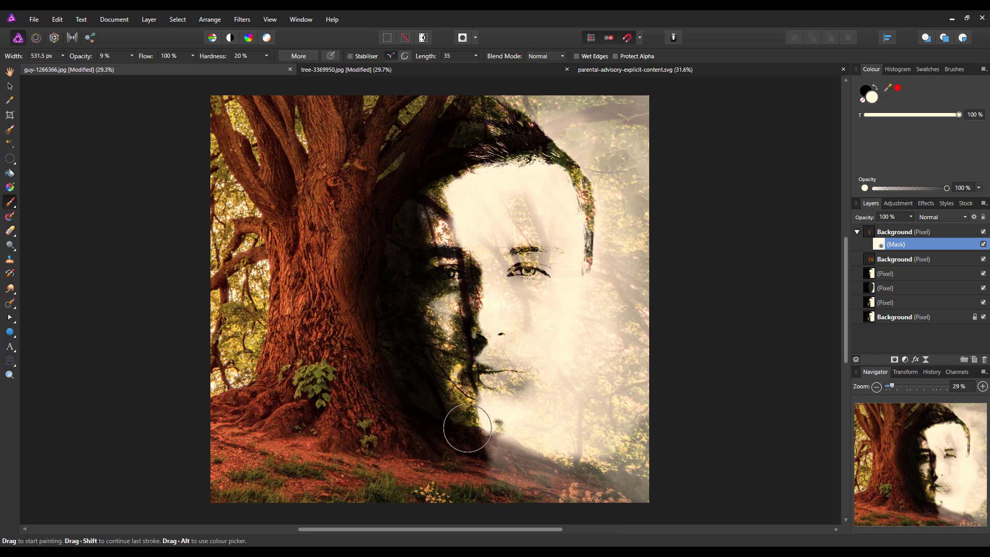
{"action": "mouse_move", "coordinate": [467, 428]}
{"action": "left_mouse_down"}
{"action": "mouse_move", "coordinate": [507, 456]}
{"action": "mouse_move", "coordinate": [481, 476]}
{"action": "left_mouse_up"}
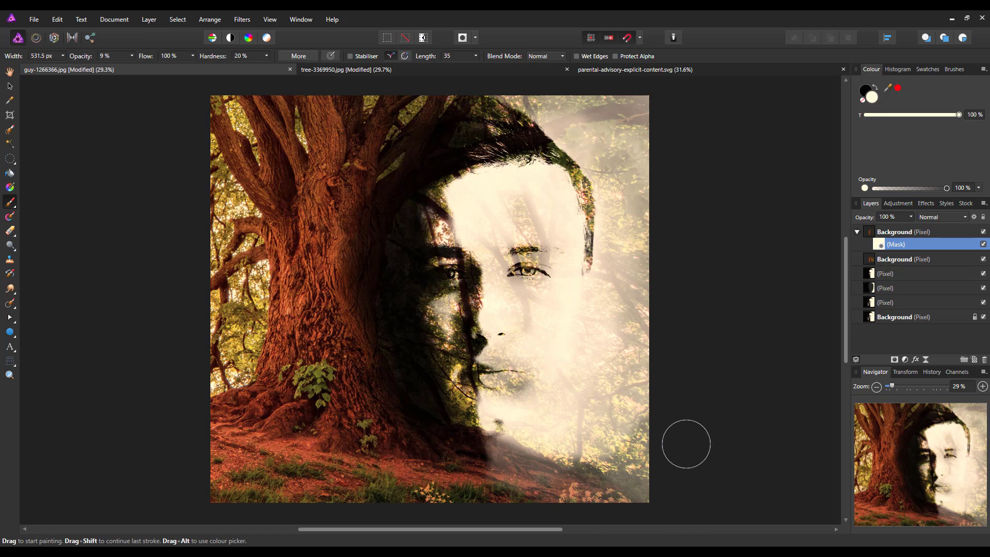
{"action": "mouse_move", "coordinate": [686, 444]}
{"action": "left_mouse_down"}
{"action": "mouse_move", "coordinate": [634, 311]}
{"action": "mouse_move", "coordinate": [665, 297]}
{"action": "left_mouse_up"}
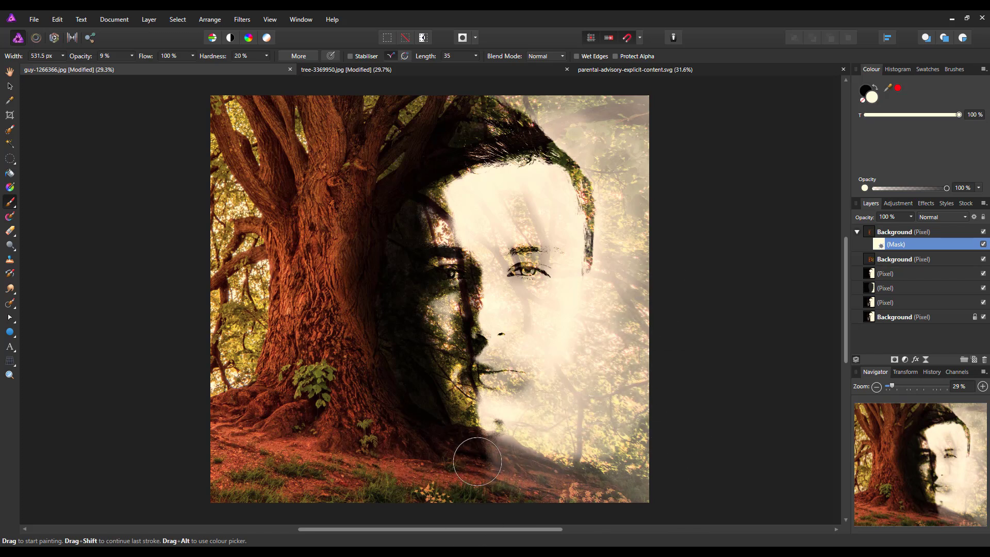
{"action": "mouse_move", "coordinate": [630, 325]}
{"action": "left_mouse_down"}
{"action": "mouse_move", "coordinate": [593, 338]}
{"action": "mouse_move", "coordinate": [648, 236]}
{"action": "mouse_move", "coordinate": [633, 186]}
{"action": "mouse_move", "coordinate": [607, 258]}
{"action": "mouse_move", "coordinate": [572, 99]}
{"action": "mouse_move", "coordinate": [578, 119]}
{"action": "left_mouse_up"}
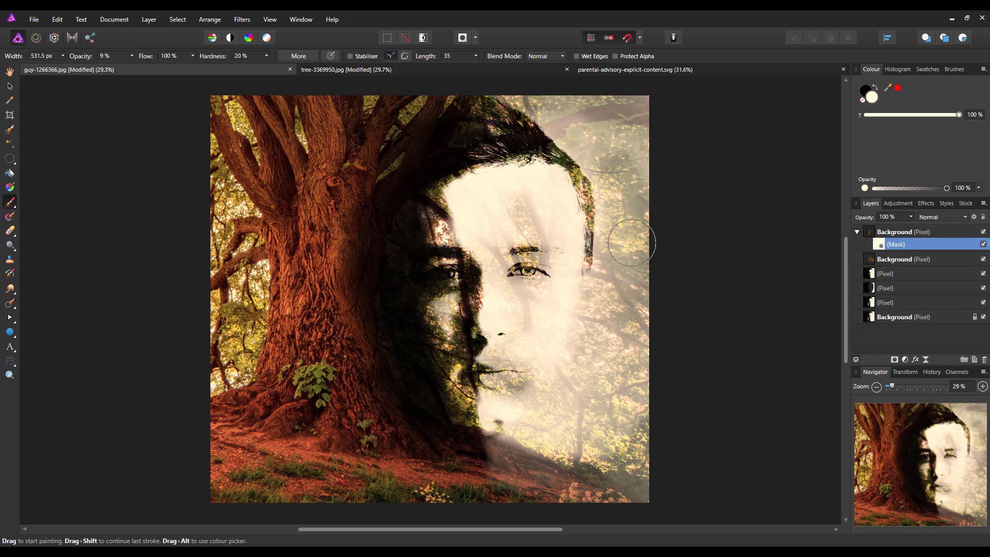
{"action": "mouse_move", "coordinate": [591, 353]}
{"action": "left_mouse_down"}
{"action": "mouse_move", "coordinate": [601, 406]}
{"action": "mouse_move", "coordinate": [595, 442]}
{"action": "mouse_move", "coordinate": [579, 457]}
{"action": "mouse_move", "coordinate": [579, 517]}
{"action": "left_mouse_up"}
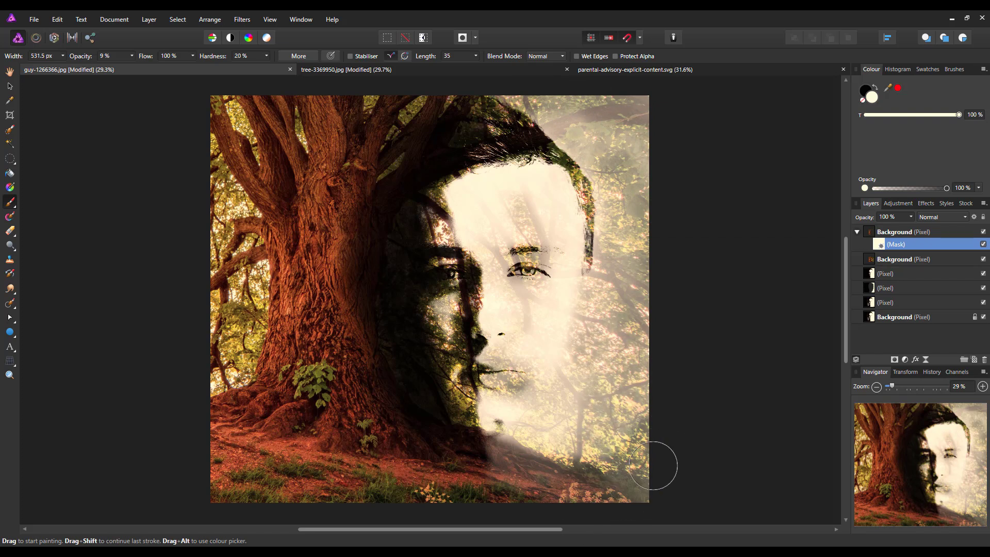
{"action": "mouse_move", "coordinate": [590, 392]}
{"action": "left_mouse_down"}
{"action": "mouse_move", "coordinate": [601, 389]}
{"action": "mouse_move", "coordinate": [590, 410]}
{"action": "mouse_move", "coordinate": [585, 397]}
{"action": "mouse_move", "coordinate": [524, 456]}
{"action": "left_mouse_up"}
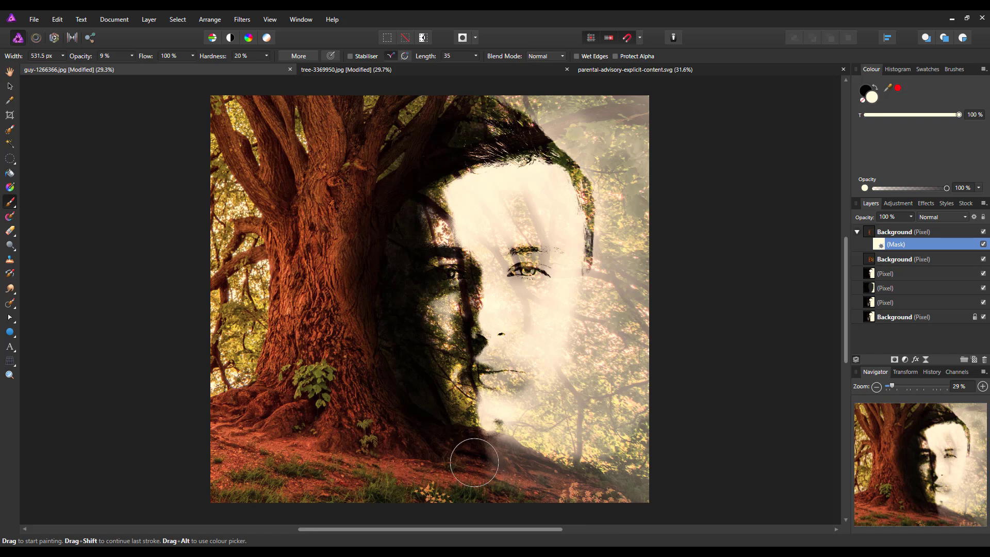
{"action": "left_click_drag", "start_coordinate": [562, 442], "coordinate": [595, 402]}
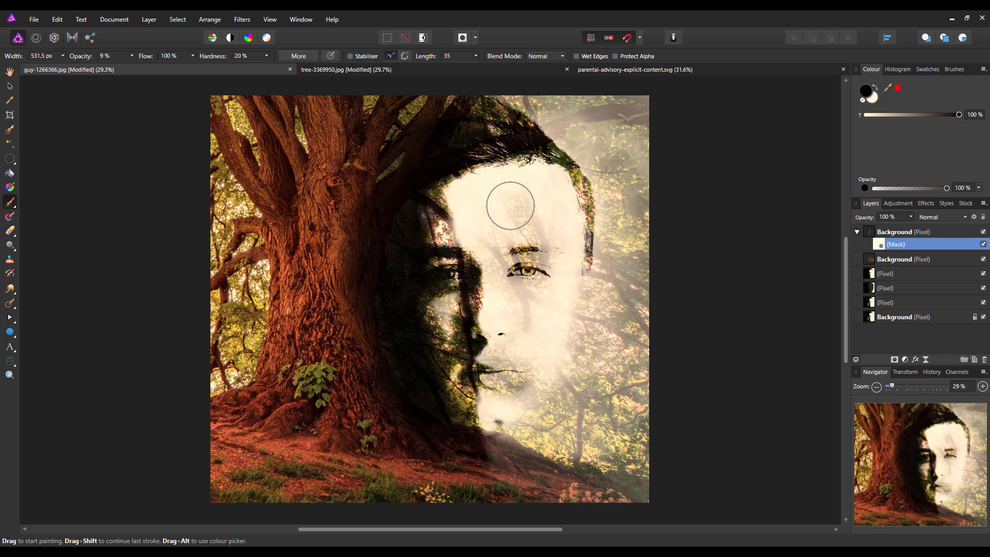
{"action": "left_click", "coordinate": [132, 55]}
{"action": "left_click_drag", "start_coordinate": [156, 69], "coordinate": [157, 69]}
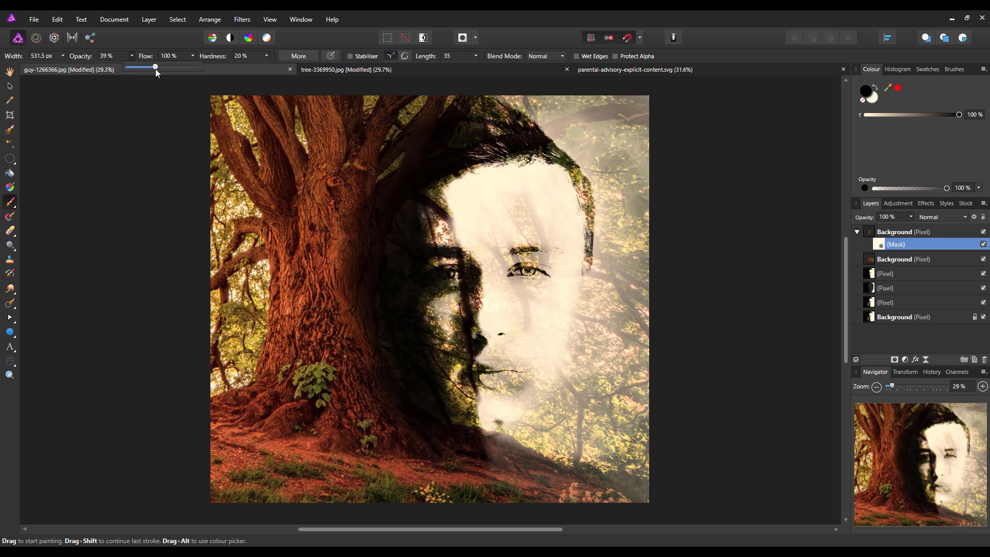
- Fade the foliage right of the cheek at 39% opacity and enlarge the brush to about 360 px
{"action": "left_click", "coordinate": [165, 37]}
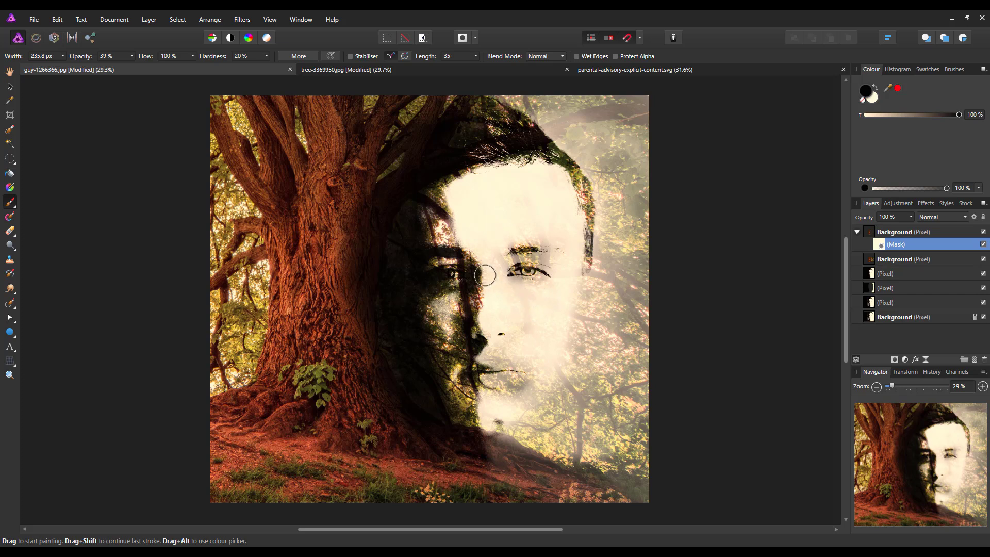
{"action": "left_click_drag", "start_coordinate": [551, 318], "coordinate": [528, 299]}
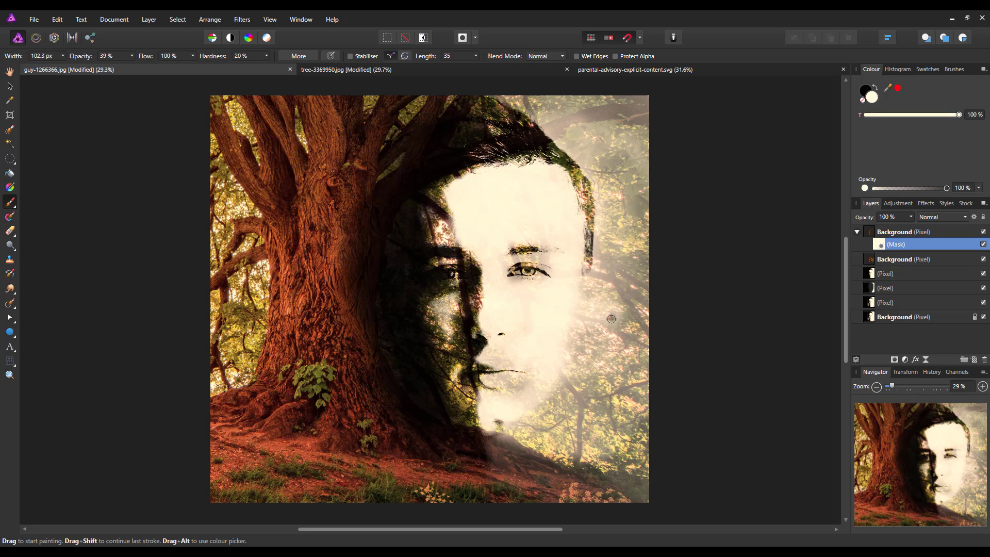
{"action": "key", "text": "bracketright"}
{"action": "key", "text": "bracketright"}
{"action": "key", "text": "bracketright"}
{"action": "key", "text": "bracketright"}
{"action": "key", "text": "bracketright"}
{"action": "key", "text": "bracketright"}
{"action": "key", "text": "bracketright"}
{"action": "key", "text": "bracketright"}
{"action": "key", "text": "bracketright"}
{"action": "mouse_move", "coordinate": [614, 314]}
{"action": "left_mouse_down"}
{"action": "mouse_move", "coordinate": [586, 325]}
{"action": "mouse_move", "coordinate": [609, 308]}
{"action": "left_mouse_up"}
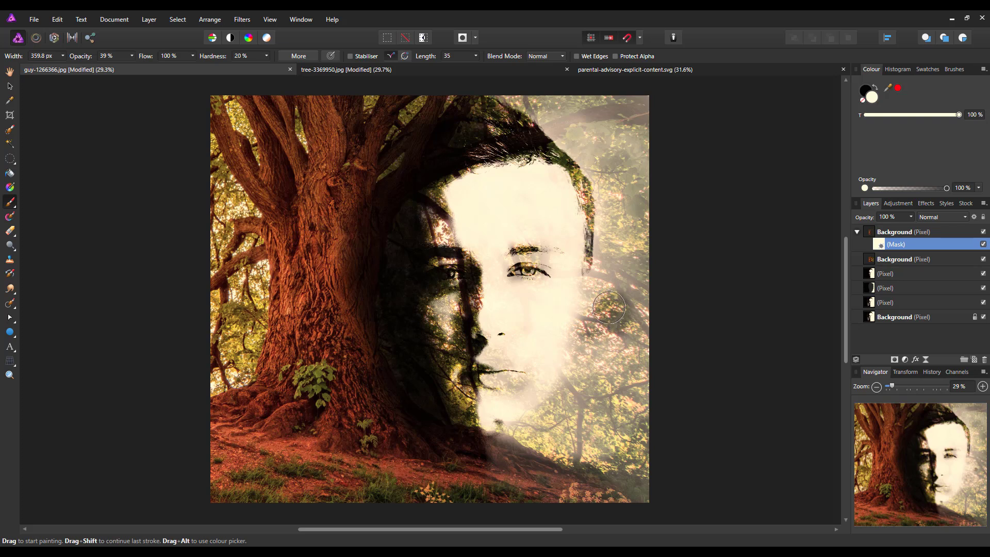
{"action": "key", "text": "ctrl+z"}
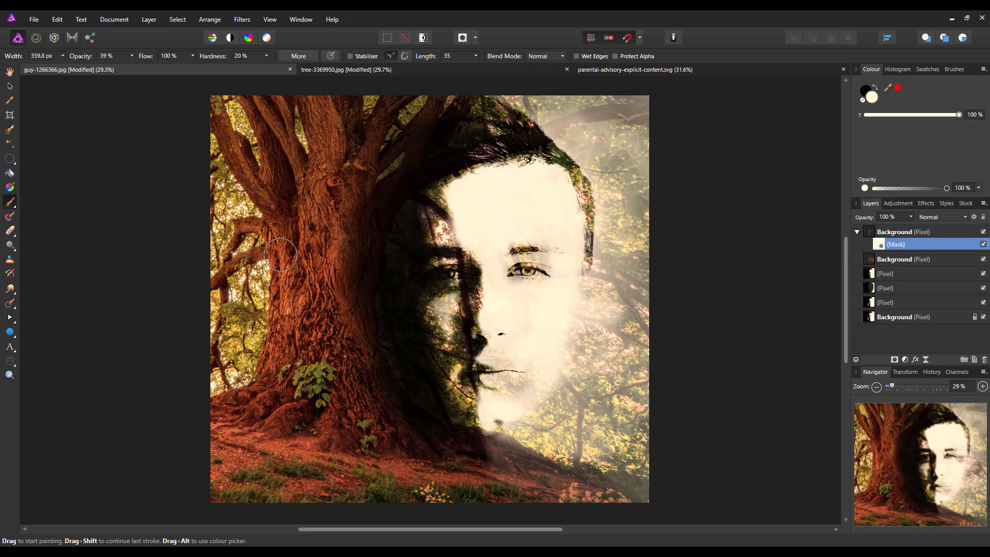
- Lower brush opacity to 10% and paint faint foliage detail back right of the cheek
{"action": "left_click", "coordinate": [132, 55]}
{"action": "left_click_drag", "start_coordinate": [115, 69], "coordinate": [112, 67]}
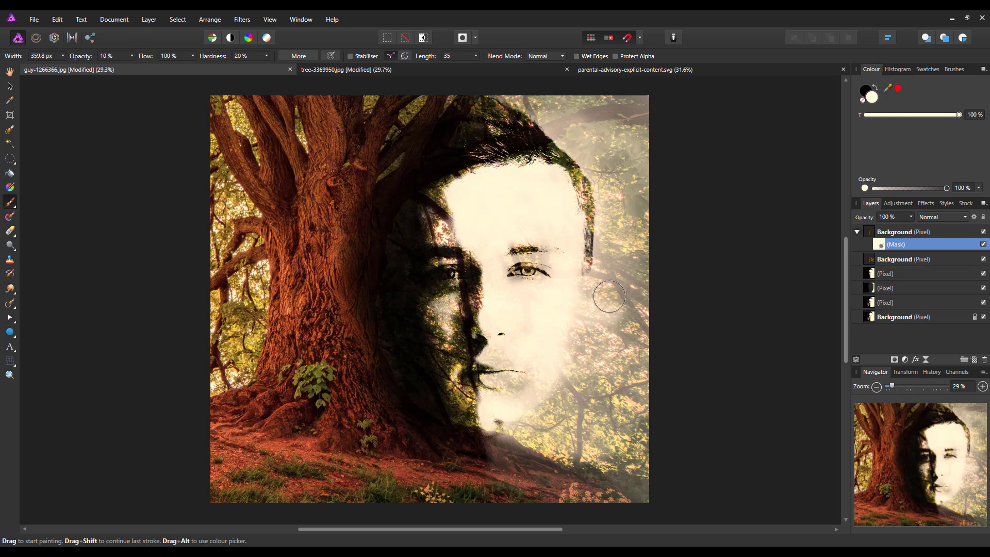
{"action": "mouse_move", "coordinate": [611, 299]}
{"action": "left_mouse_down"}
{"action": "mouse_move", "coordinate": [599, 338]}
{"action": "mouse_move", "coordinate": [594, 312]}
{"action": "mouse_move", "coordinate": [610, 311]}
{"action": "mouse_move", "coordinate": [583, 385]}
{"action": "mouse_move", "coordinate": [579, 361]}
{"action": "mouse_move", "coordinate": [540, 419]}
{"action": "mouse_move", "coordinate": [505, 445]}
{"action": "mouse_move", "coordinate": [662, 429]}
{"action": "left_mouse_up"}
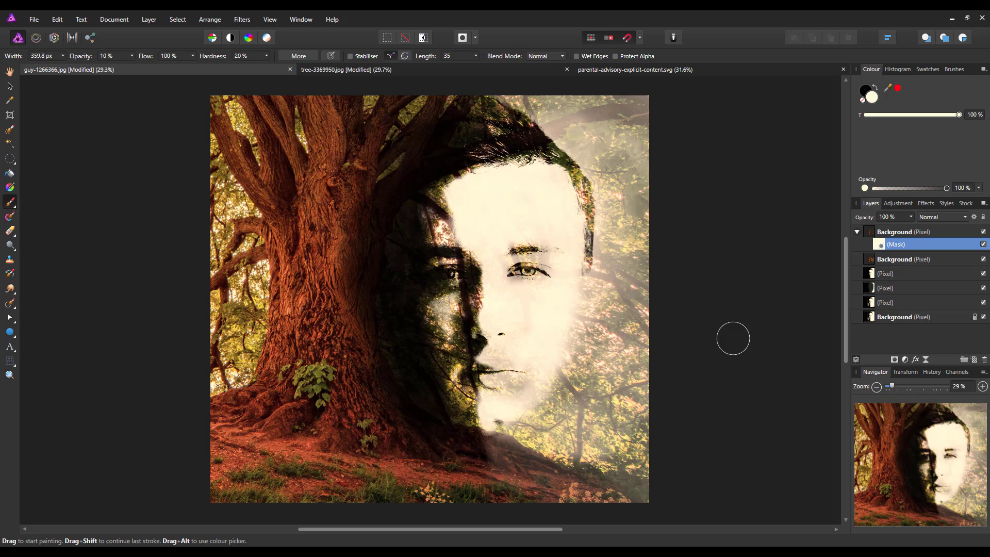
- Collapse the masked tree layer and duplicate it so a second copy sits above
{"action": "left_click", "coordinate": [871, 235]}
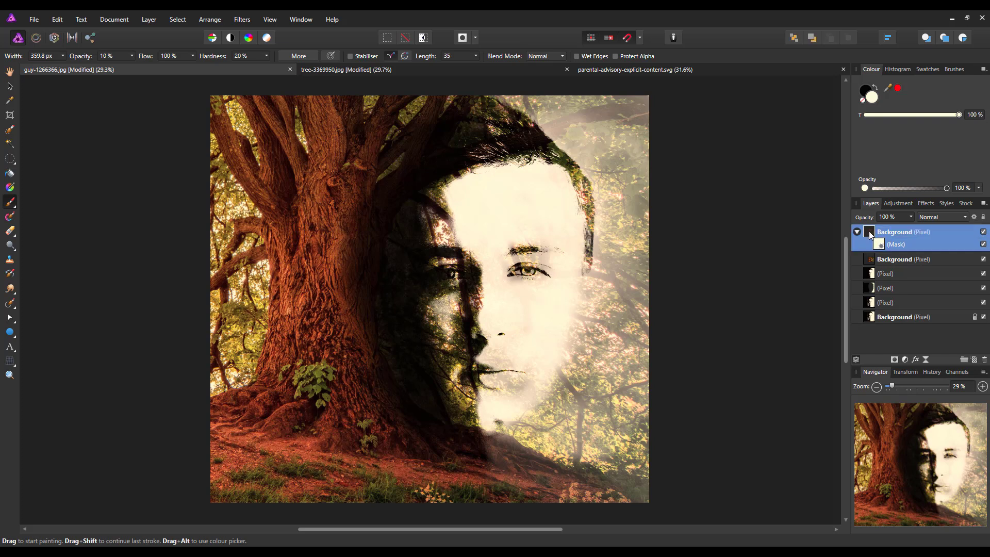
{"action": "left_click", "coordinate": [857, 231]}
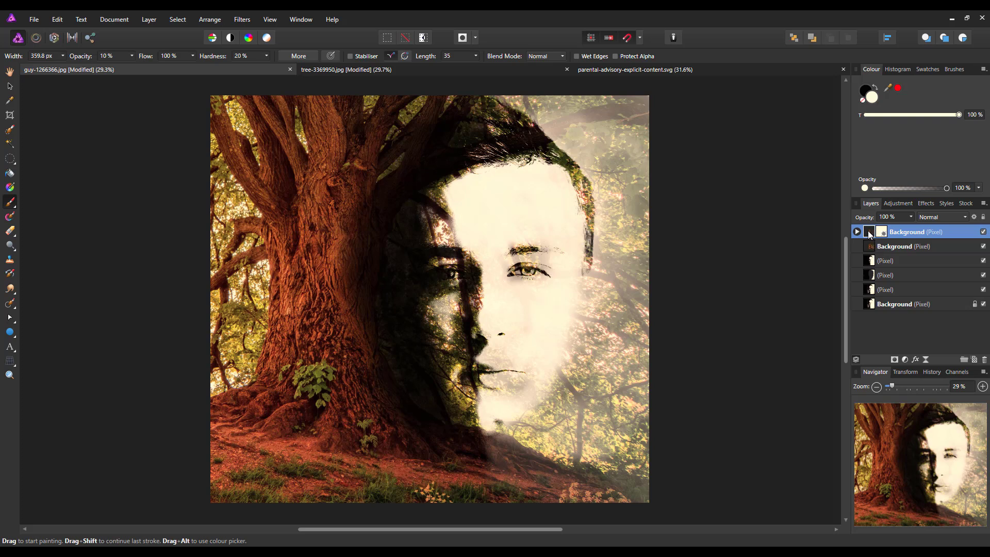
{"action": "right_click", "coordinate": [870, 235]}
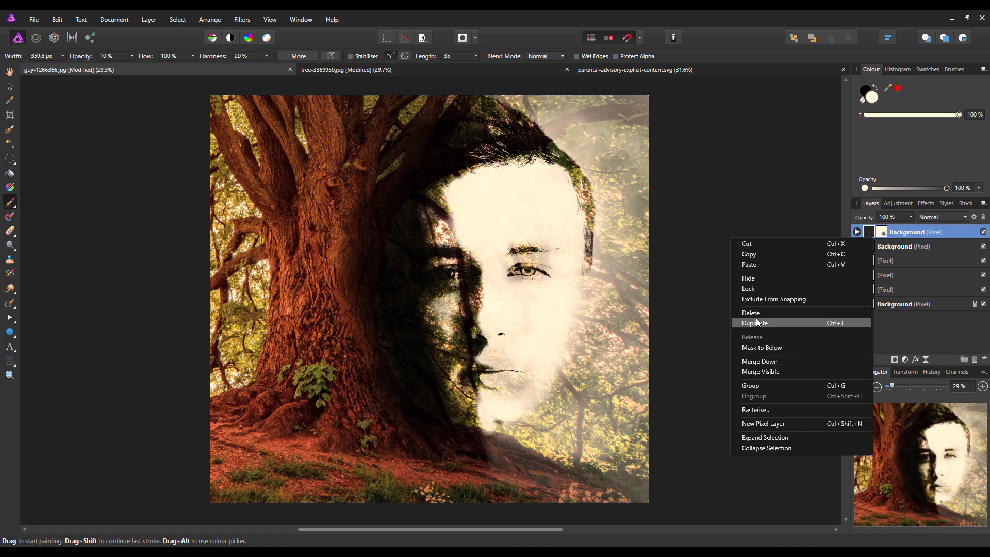
{"action": "left_click", "coordinate": [772, 323]}
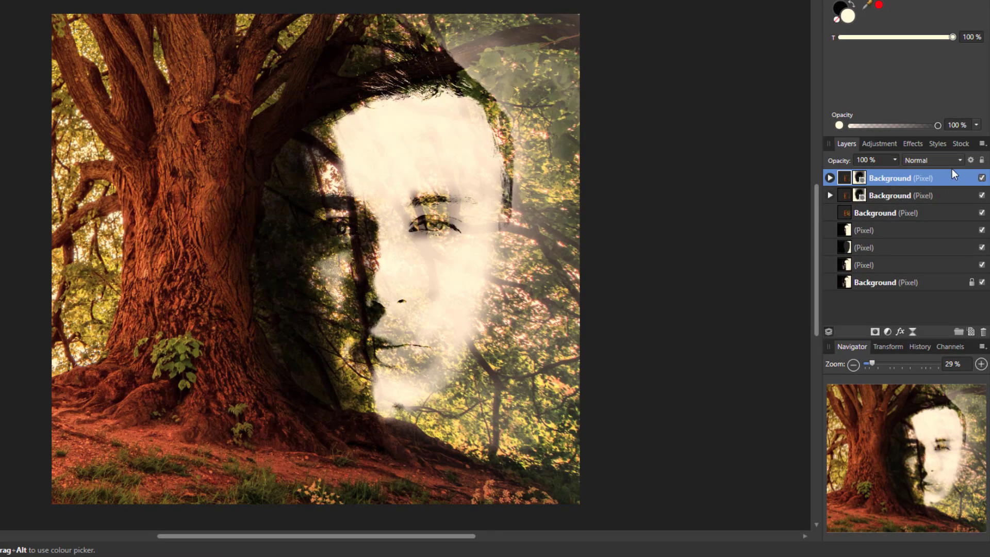
- Set the duplicated top tree layer's blend mode to Colour Burn
{"action": "left_click", "coordinate": [961, 159]}
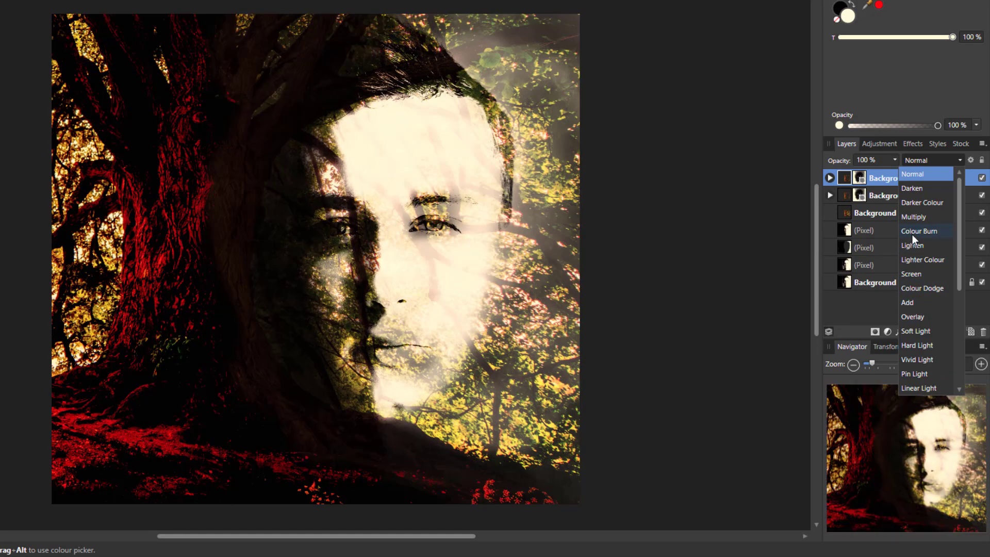
{"action": "left_click", "coordinate": [912, 234]}
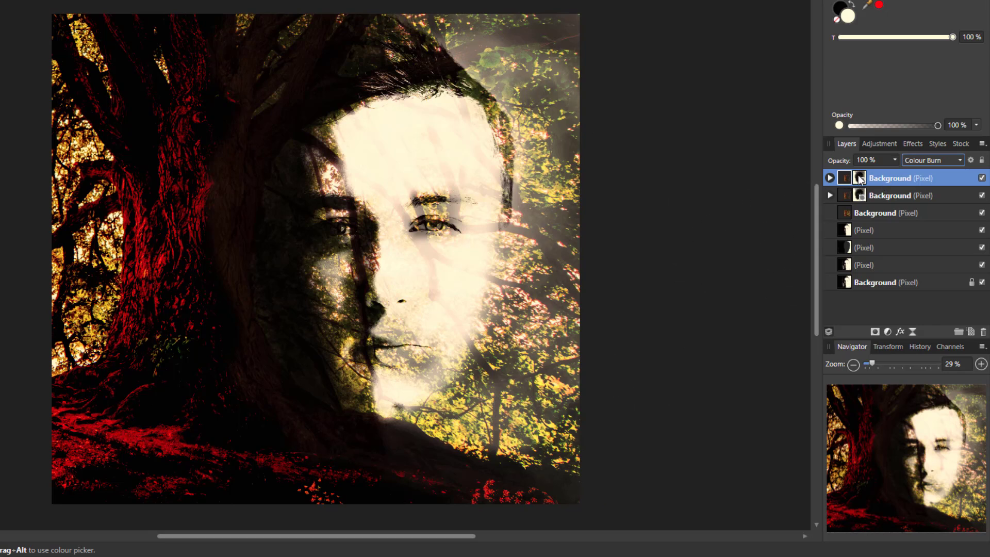
- Reveal both tree layers' masks, target the top copy's mask, and make black the painting colour
{"action": "left_click", "coordinate": [829, 178]}
{"action": "left_click", "coordinate": [859, 194]}
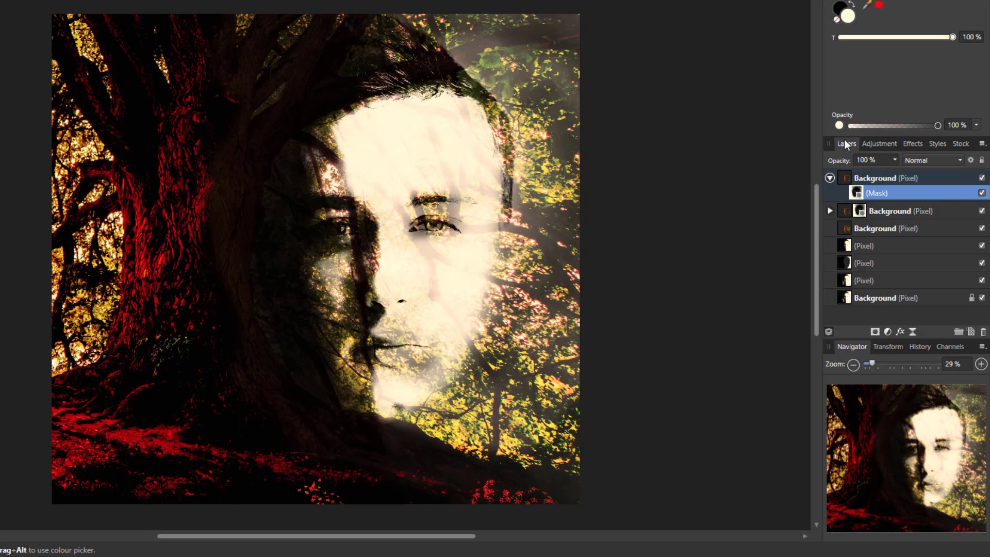
{"action": "left_click", "coordinate": [840, 6]}
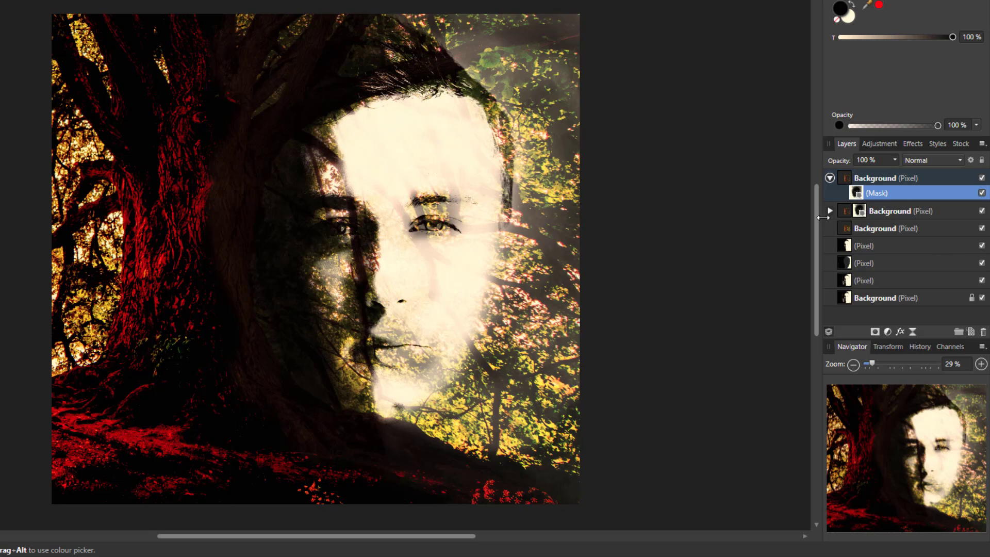
{"action": "left_click", "coordinate": [830, 211]}
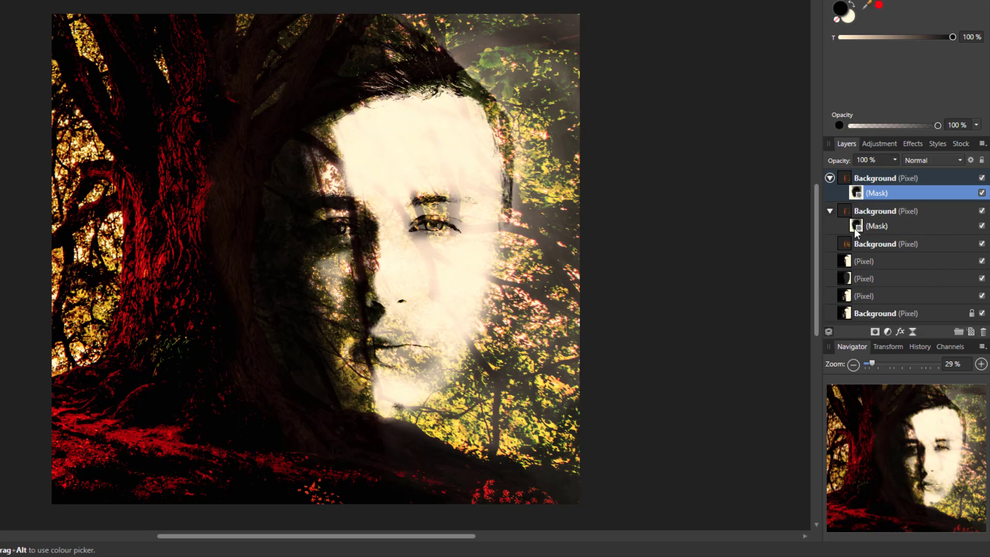
- Paint black on the Colour Burn copy's mask over the right eye and brow, then collapse both layers
{"action": "left_click", "coordinate": [855, 227]}
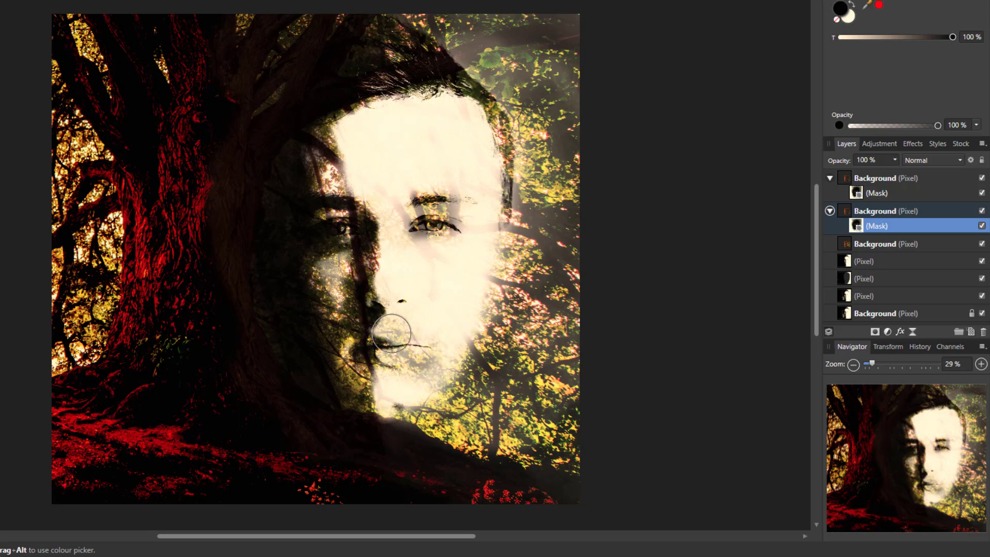
{"action": "left_click", "coordinate": [855, 193]}
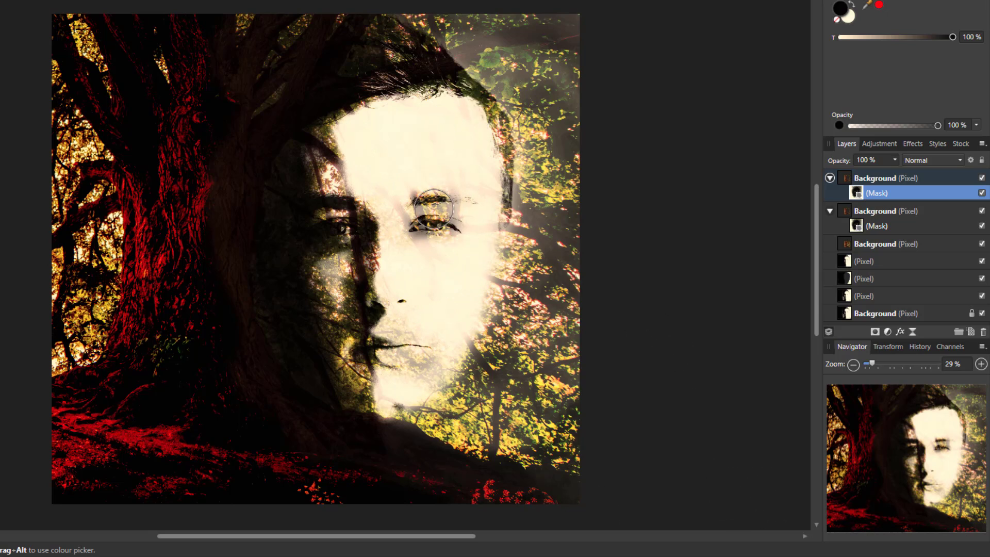
{"action": "mouse_move", "coordinate": [452, 208]}
{"action": "left_mouse_down"}
{"action": "mouse_move", "coordinate": [425, 208]}
{"action": "mouse_move", "coordinate": [442, 213]}
{"action": "mouse_move", "coordinate": [414, 220]}
{"action": "left_mouse_up"}
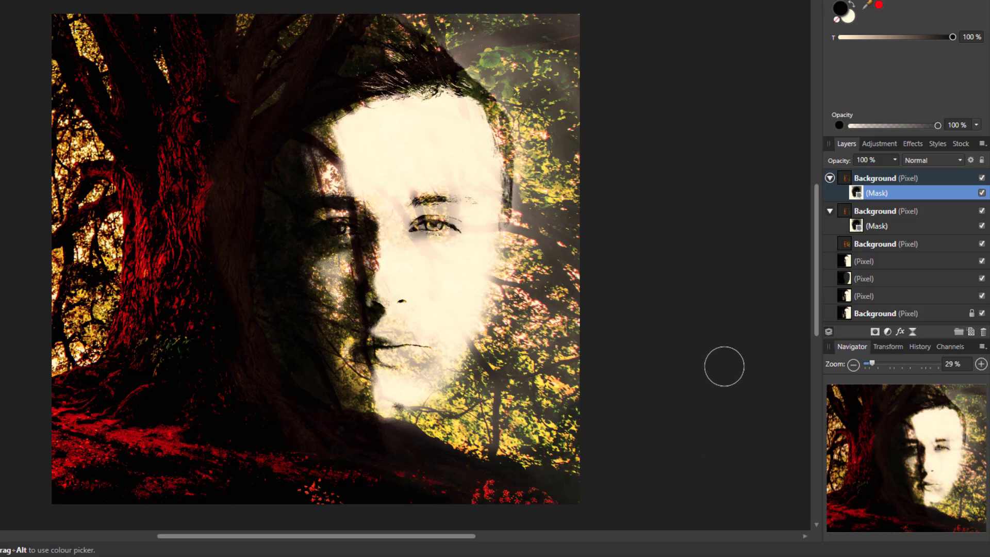
{"action": "left_click", "coordinate": [850, 182]}
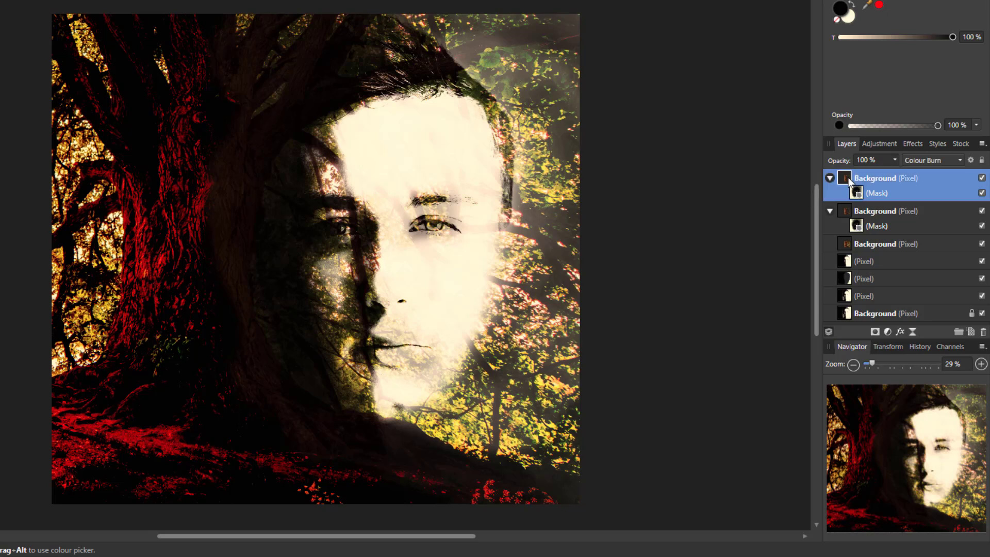
{"action": "left_click", "coordinate": [831, 177]}
{"action": "left_click", "coordinate": [829, 195]}
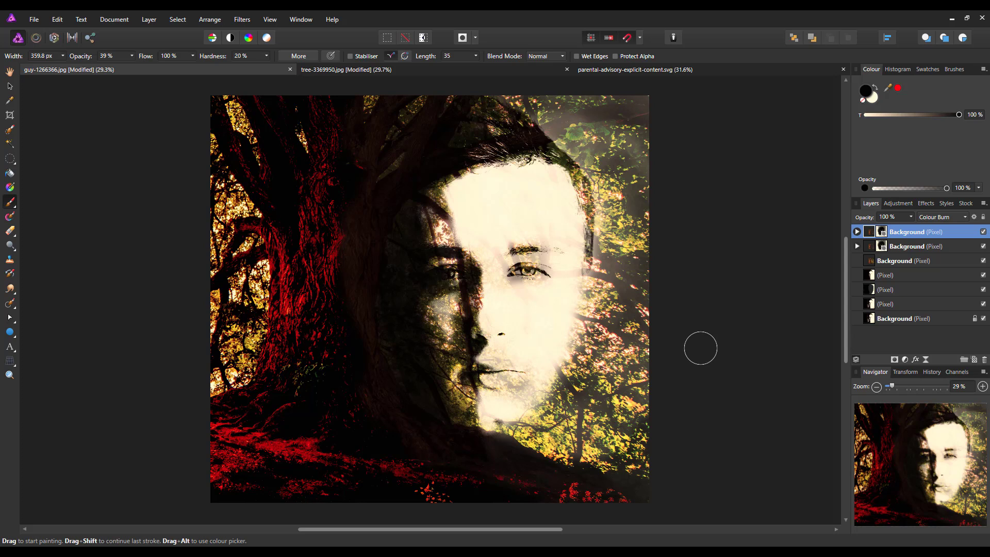
- Run Merge Visible from the top layer to create one combined red-tree double-exposure layer
{"action": "right_click", "coordinate": [870, 236]}
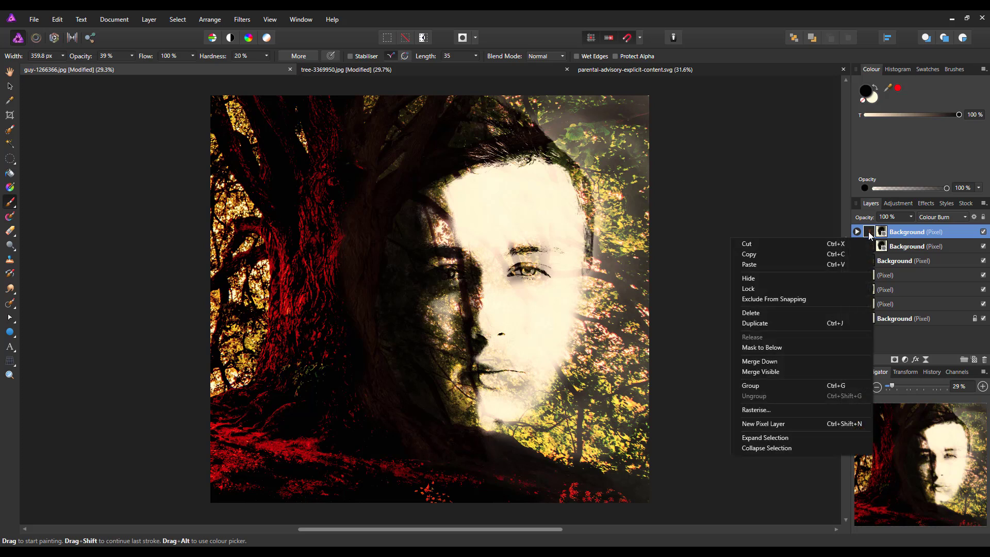
{"action": "left_click", "coordinate": [772, 372]}
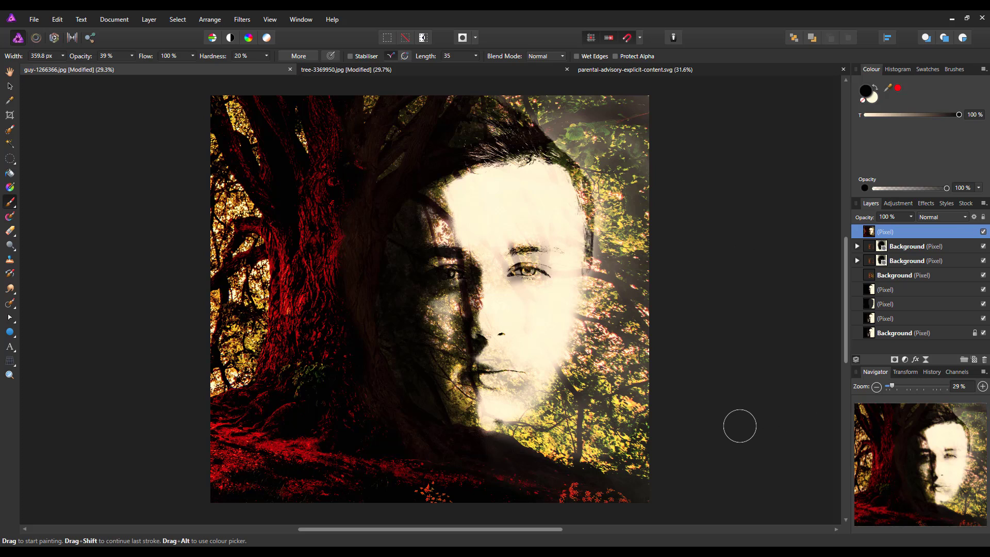
- Create a large Artistic Text frame on the poster using the AttackAttack font
{"action": "left_click", "coordinate": [10, 349]}
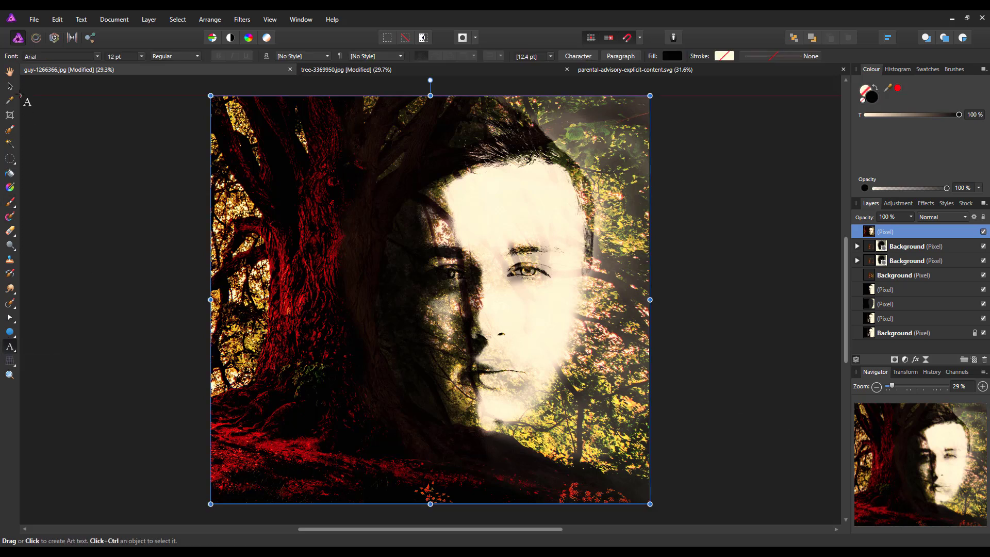
{"action": "left_click", "coordinate": [97, 57]}
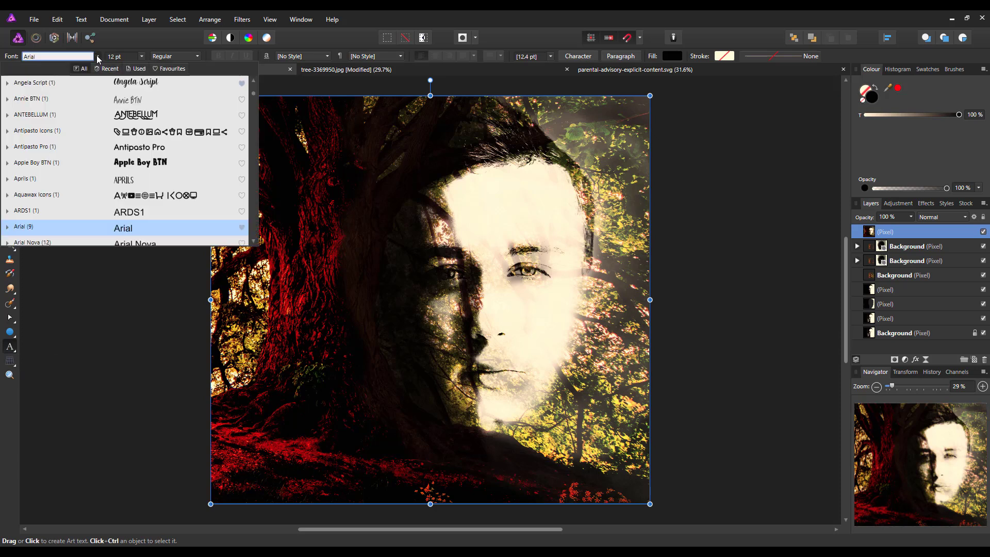
{"action": "scroll", "coordinate": [47, 167], "scroll_direction": "down", "scroll_amount": 3}
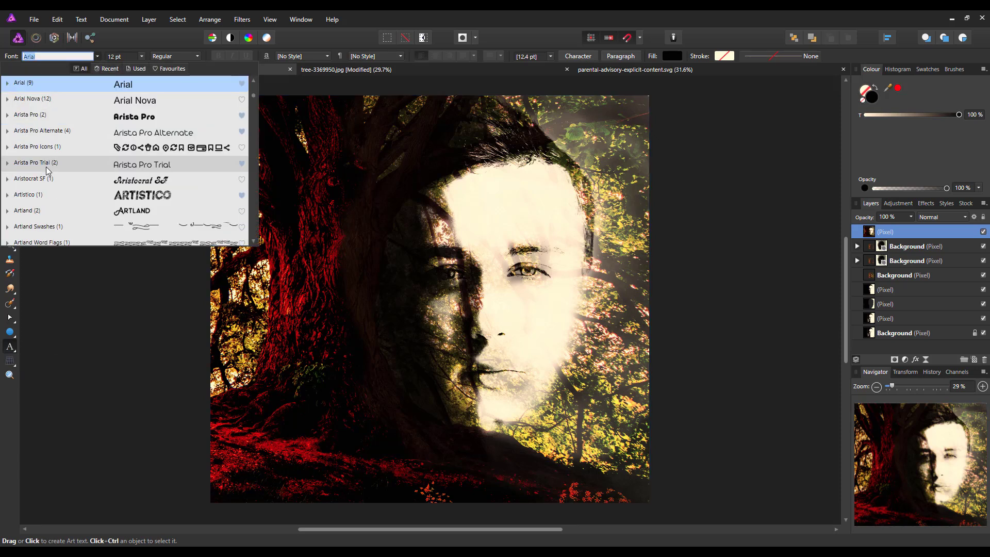
{"action": "scroll", "coordinate": [46, 170], "scroll_direction": "down", "scroll_amount": 1}
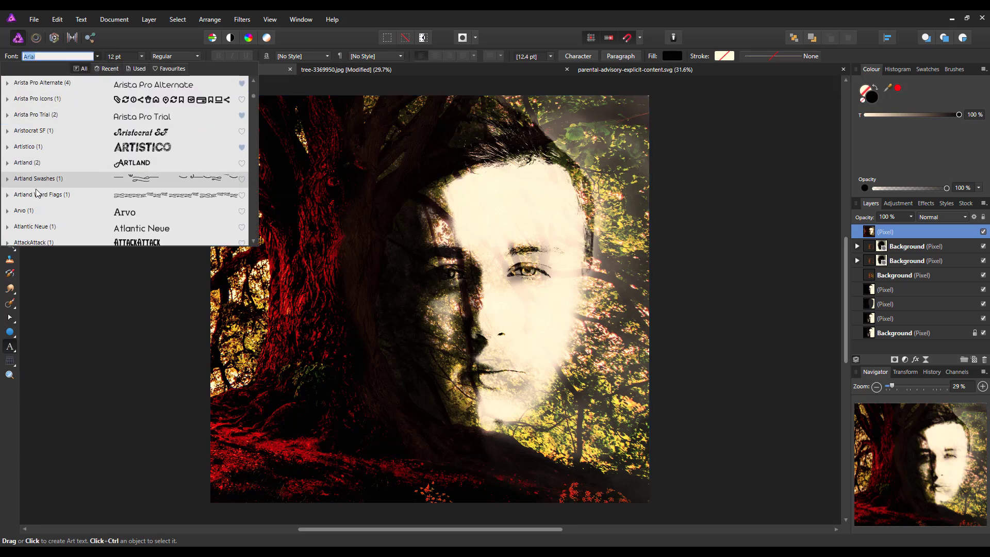
{"action": "scroll", "coordinate": [37, 199], "scroll_direction": "down", "scroll_amount": 1}
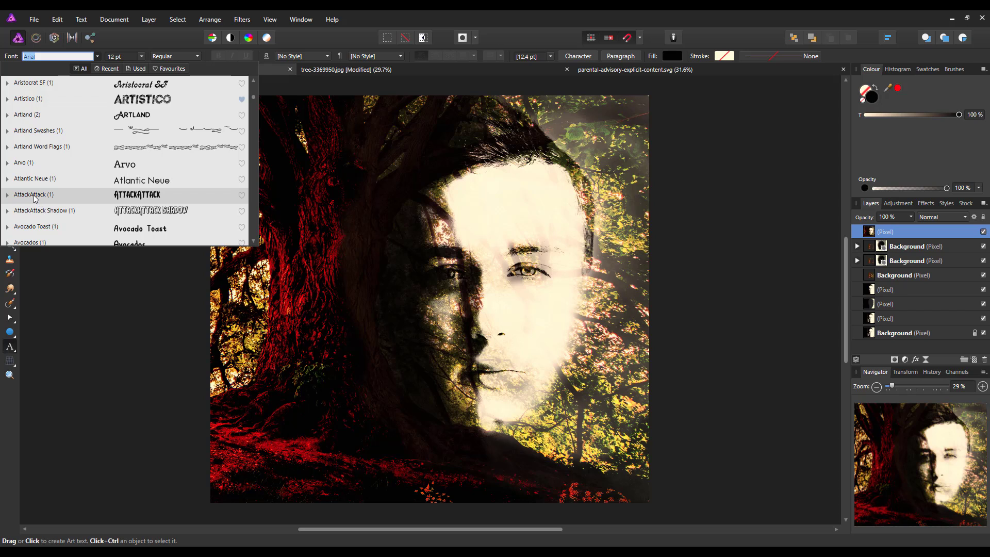
{"action": "left_click", "coordinate": [34, 198]}
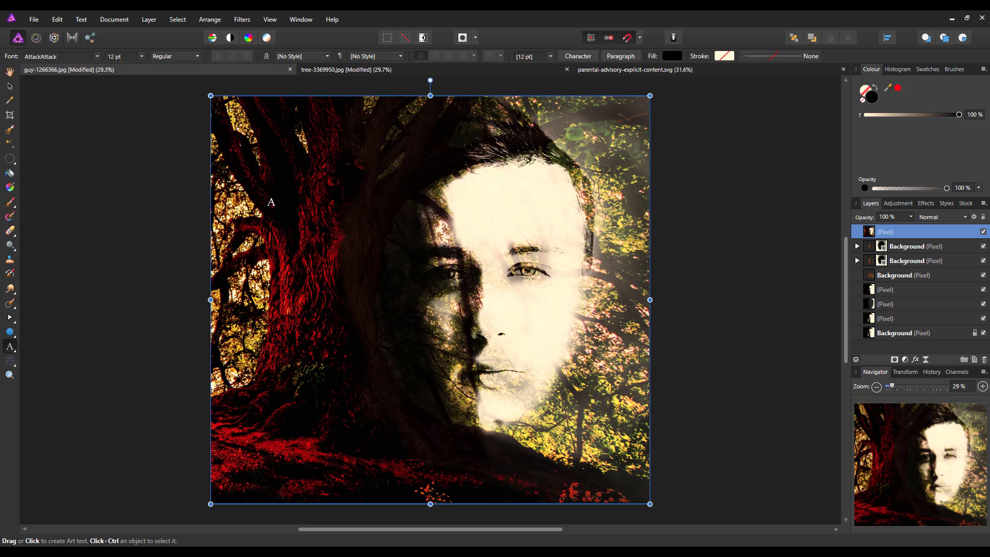
{"action": "left_click_drag", "start_coordinate": [272, 202], "coordinate": [289, 249]}
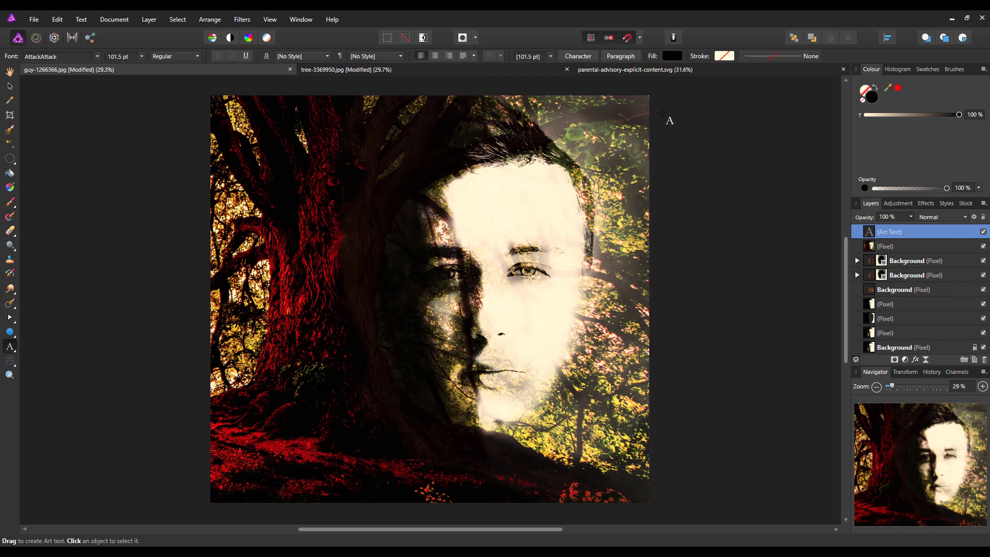
- Set the text fill to the light cream swatch from the Grays palette
{"action": "left_click", "coordinate": [668, 53]}
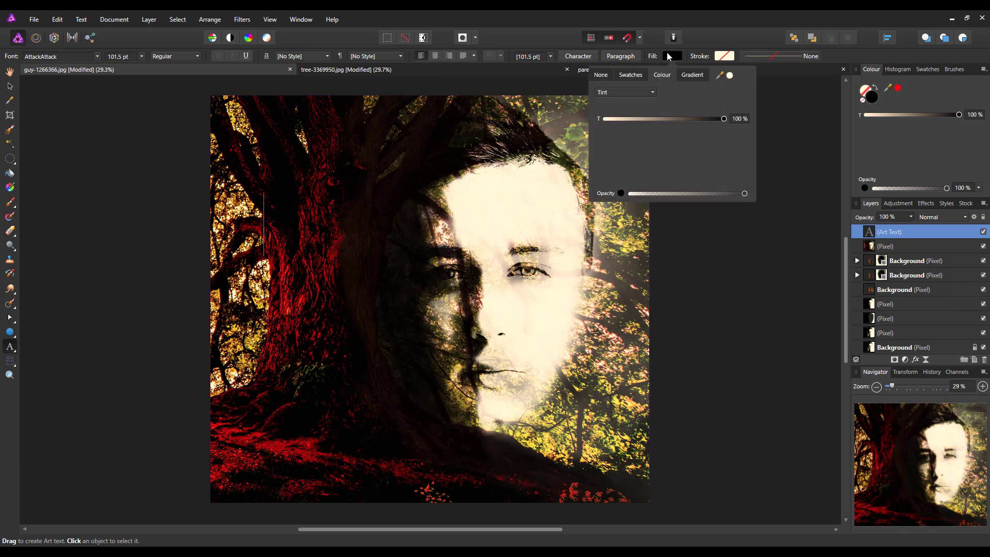
{"action": "left_click", "coordinate": [640, 75]}
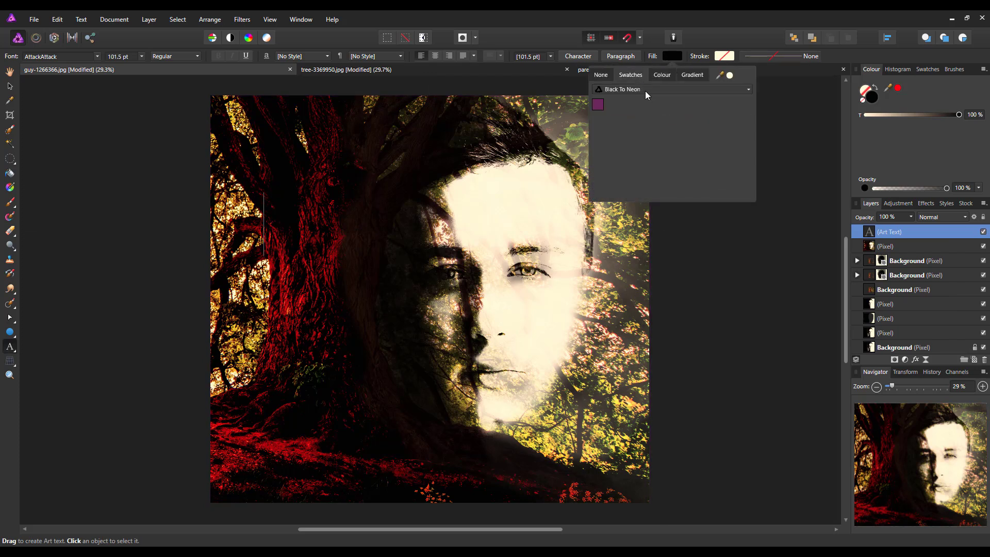
{"action": "left_click", "coordinate": [748, 89]}
{"action": "scroll", "coordinate": [747, 104], "scroll_direction": "up", "scroll_amount": 5}
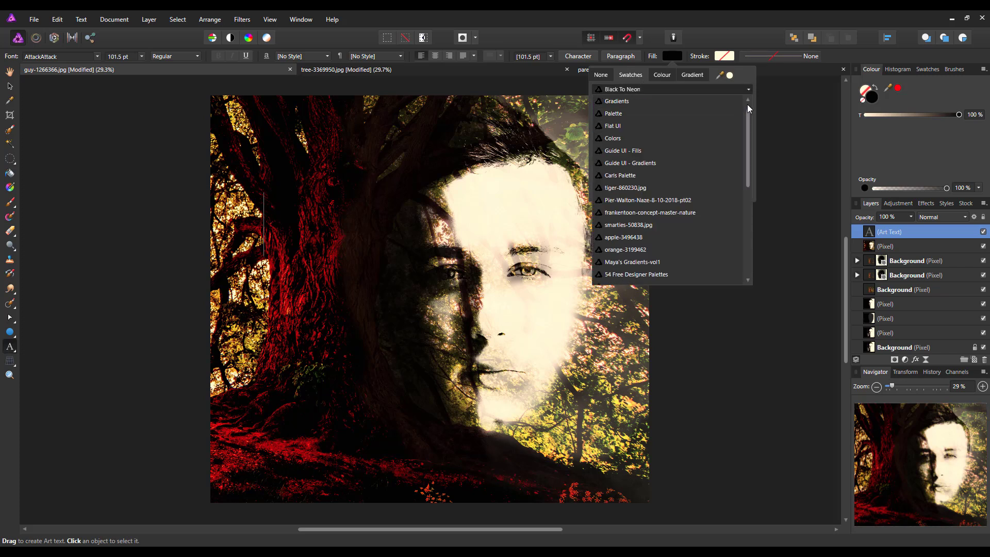
{"action": "left_click", "coordinate": [663, 101]}
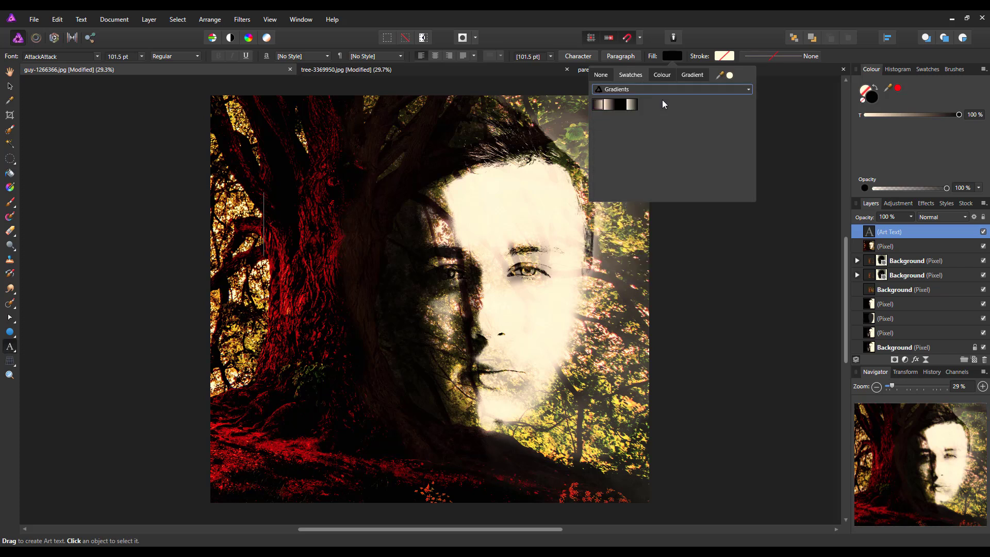
{"action": "left_click", "coordinate": [749, 90]}
{"action": "scroll", "coordinate": [749, 111], "scroll_direction": "up", "scroll_amount": 1}
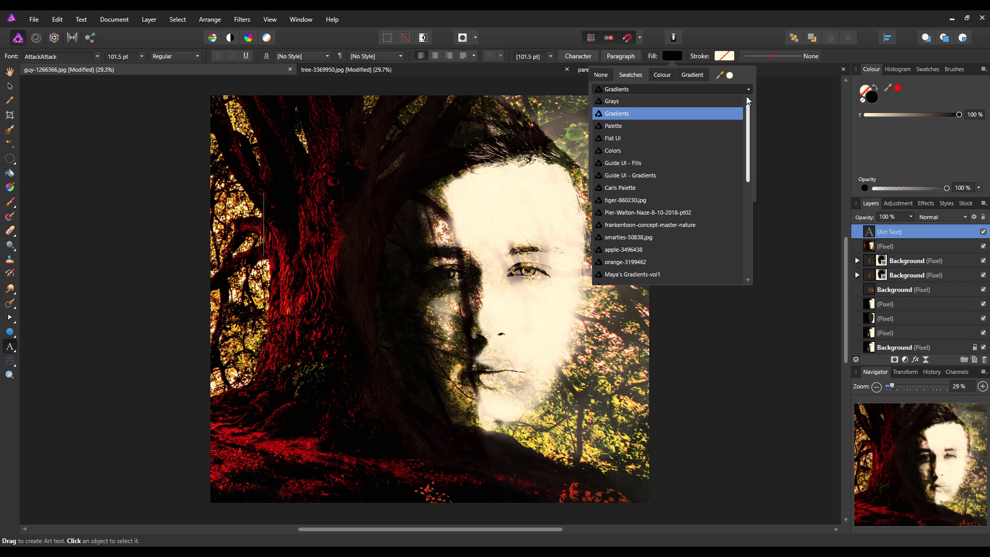
{"action": "left_click", "coordinate": [643, 102]}
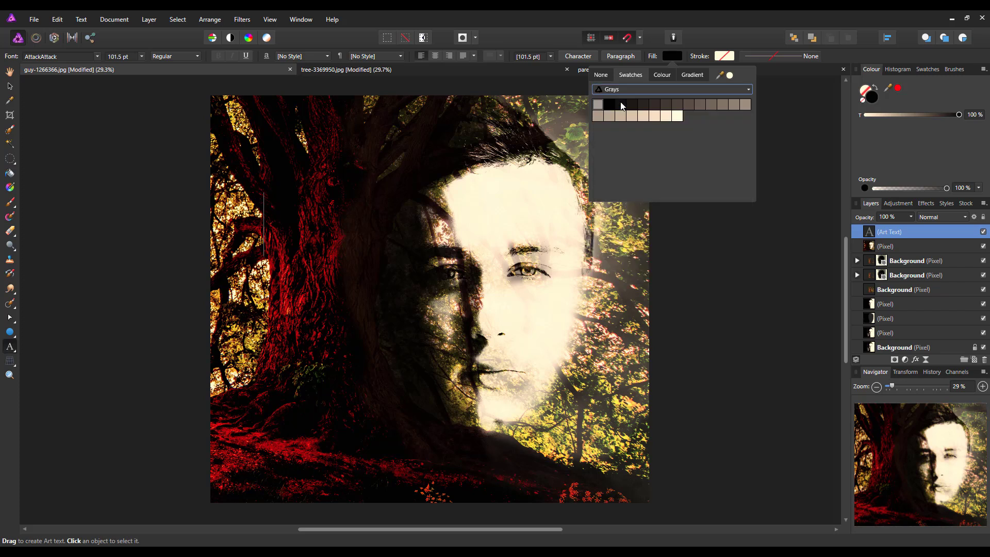
{"action": "left_click", "coordinate": [678, 116]}
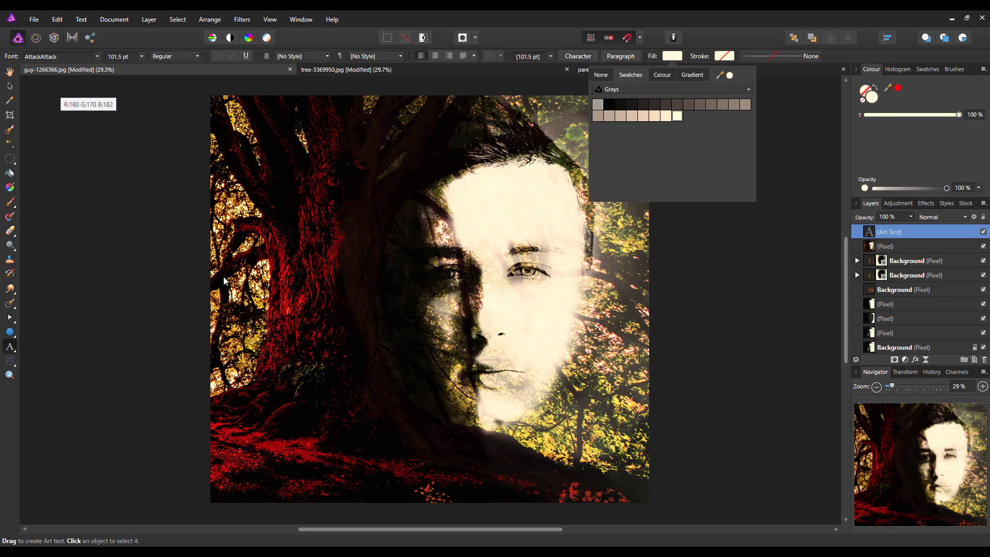
- Type the title on three lines: 'ALONE', 'In The', 'Woods'
{"action": "type", "text": "A"}
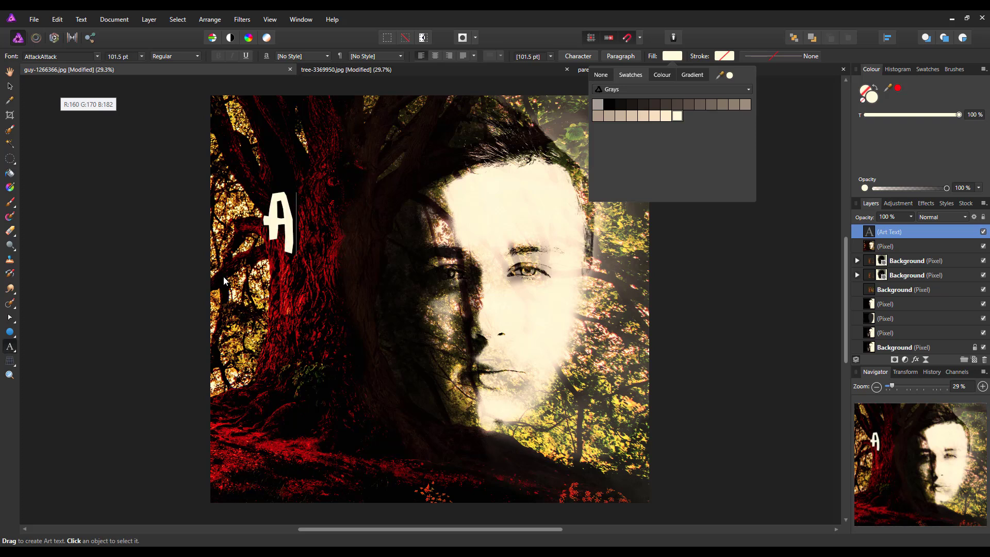
{"action": "type", "text": "LONE"}
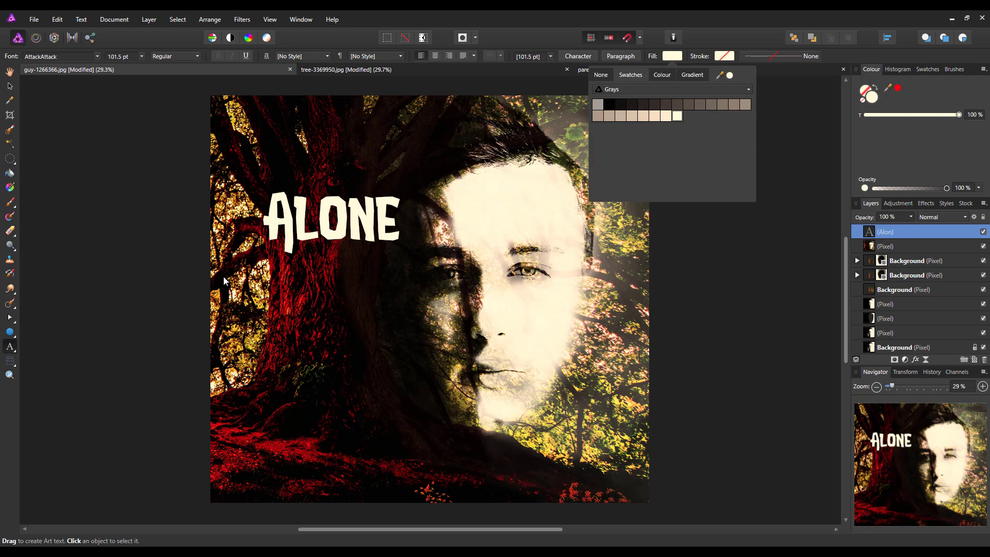
{"action": "key", "text": "Return"}
{"action": "type", "text": "In"}
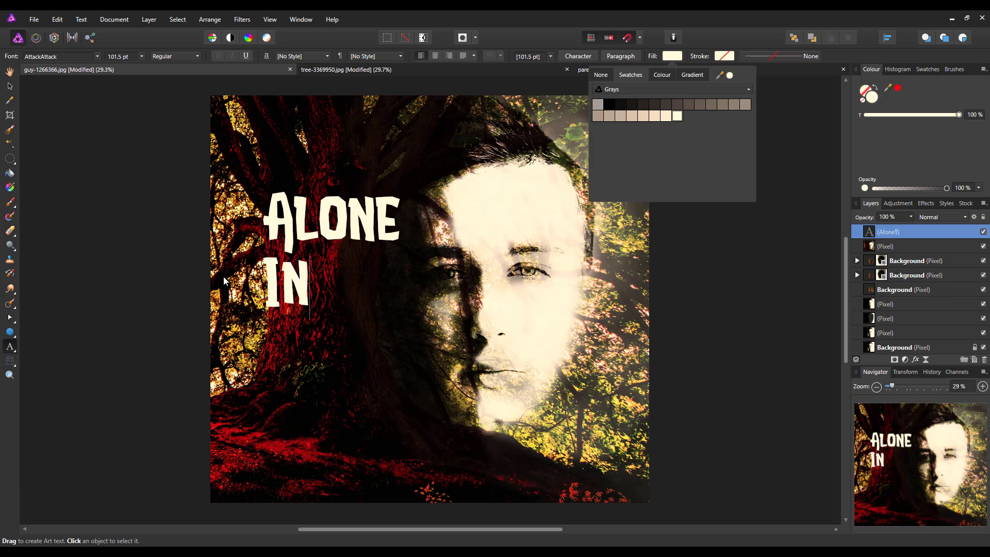
{"action": "type", "text": " The"}
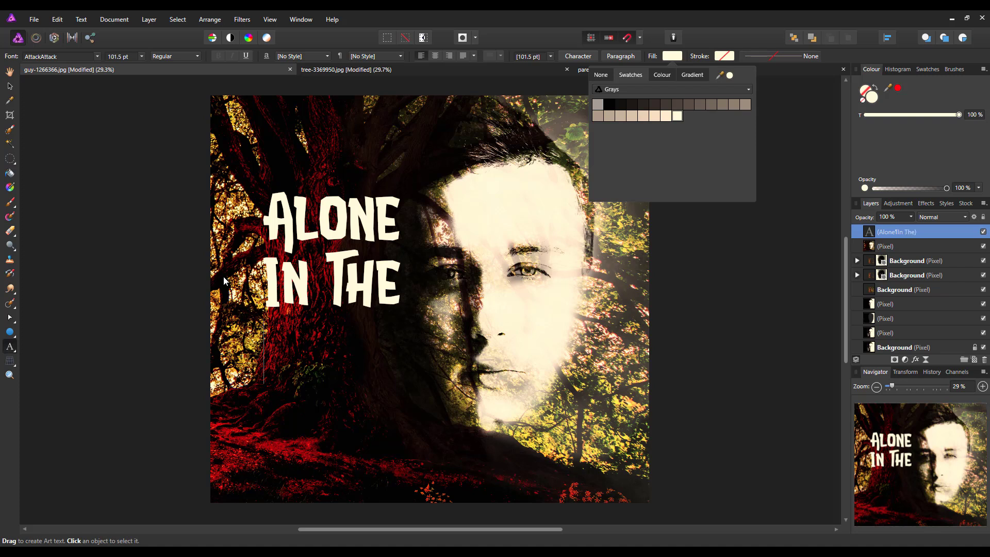
{"action": "key", "text": "Return"}
{"action": "type", "text": "Woods"}
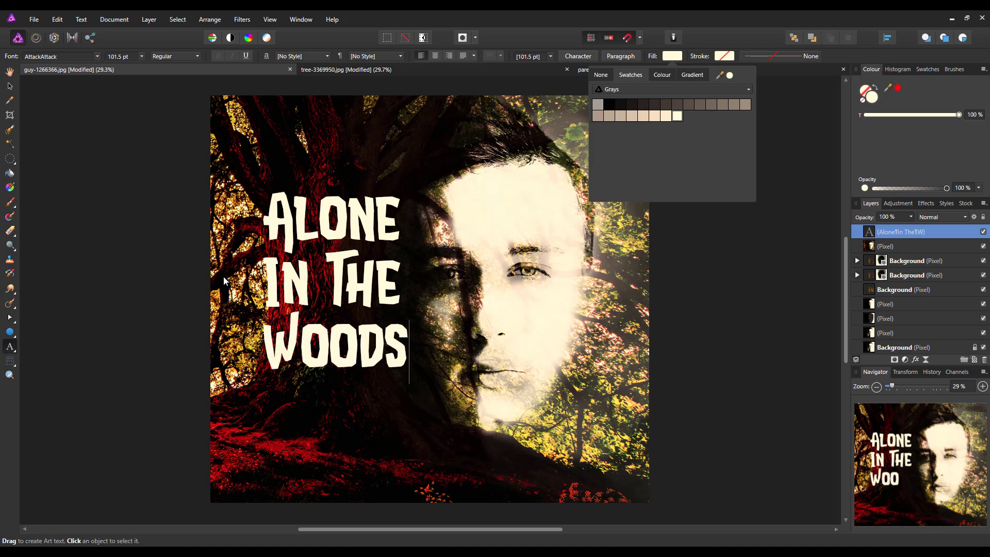
- Shrink the title to 78 pt and move it up over the trunk at upper left
{"action": "left_click", "coordinate": [499, 71]}
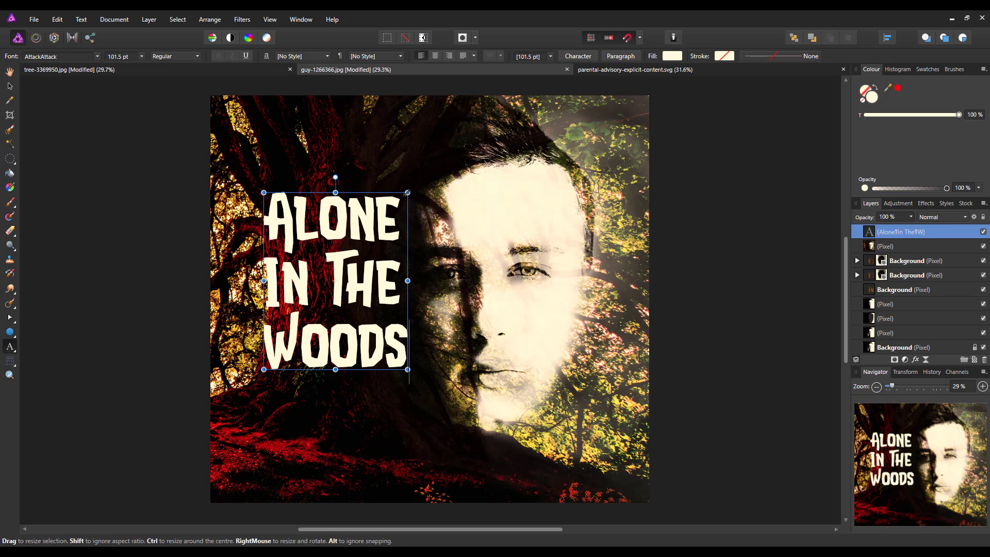
{"action": "left_click_drag", "start_coordinate": [408, 192], "coordinate": [391, 213]}
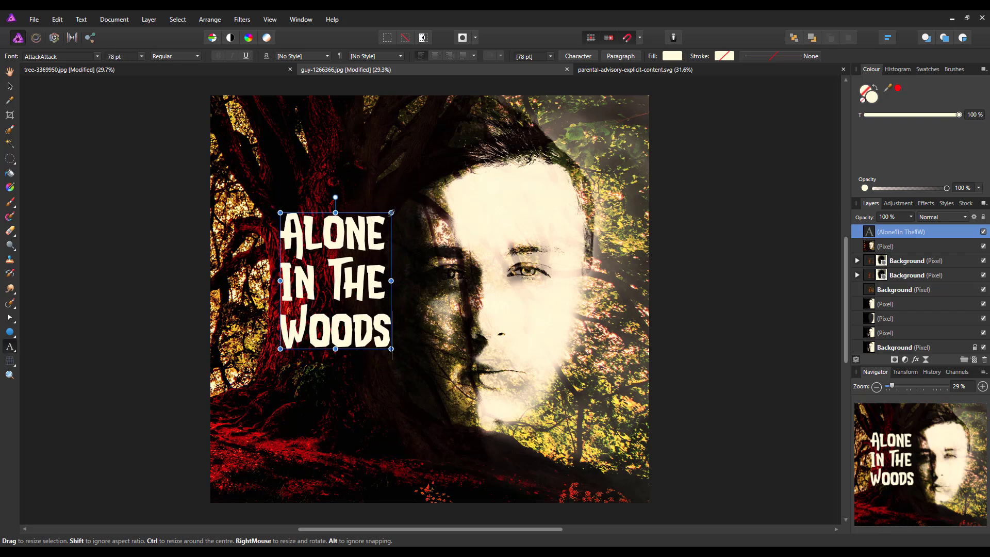
{"action": "key", "text": "Escape"}
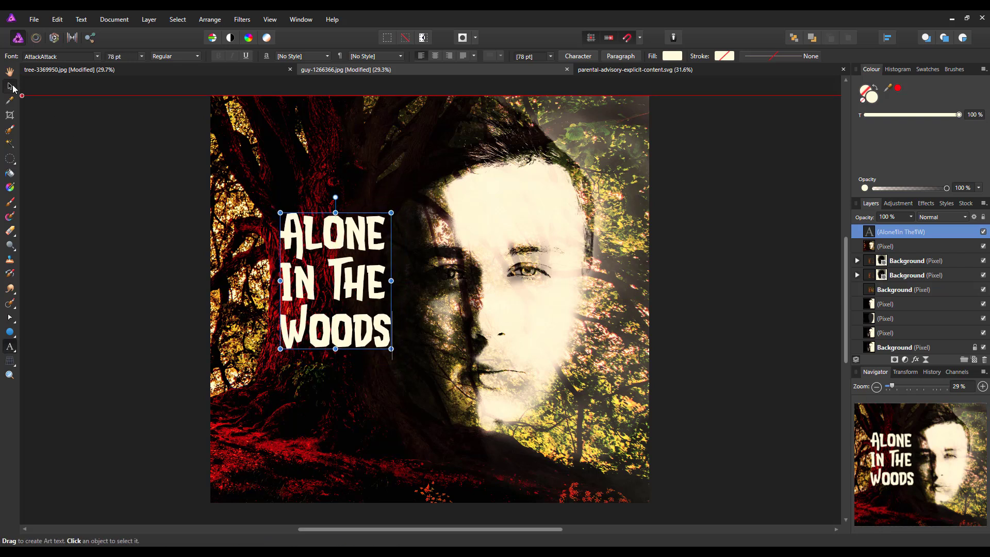
{"action": "left_click_drag", "start_coordinate": [314, 311], "coordinate": [325, 245]}
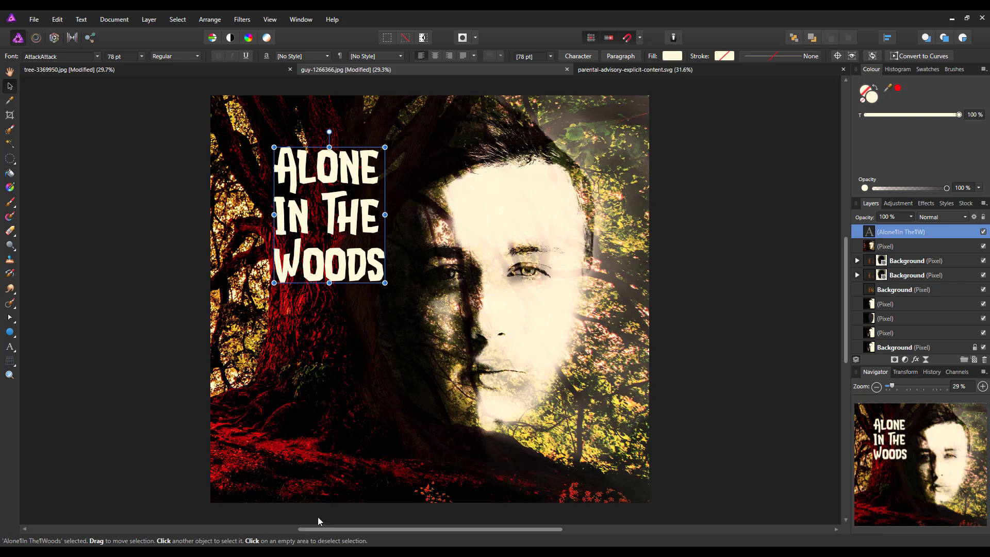
- Start a SteelTongs Artistic Text object near the poster's bottom-left corner
{"action": "left_click", "coordinate": [9, 348]}
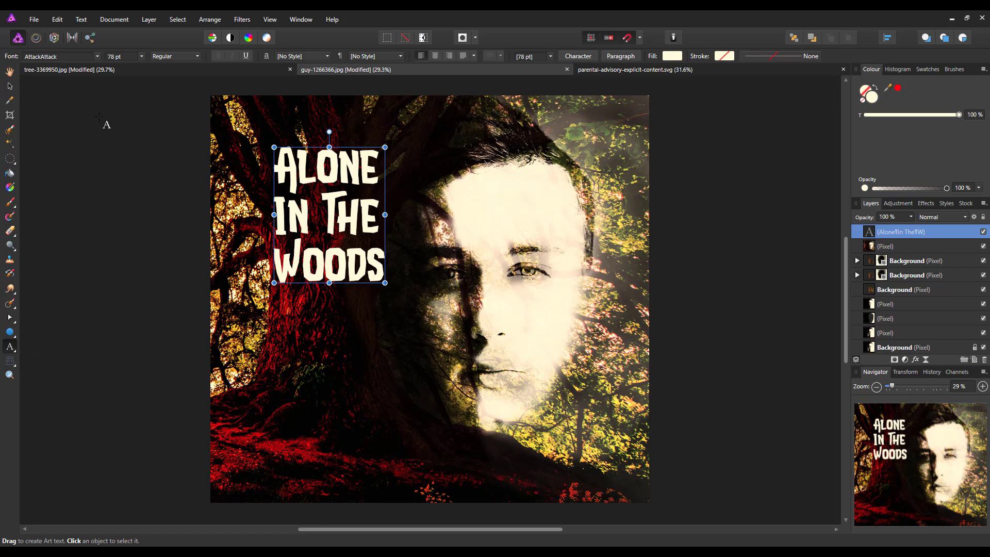
{"action": "left_click", "coordinate": [98, 57]}
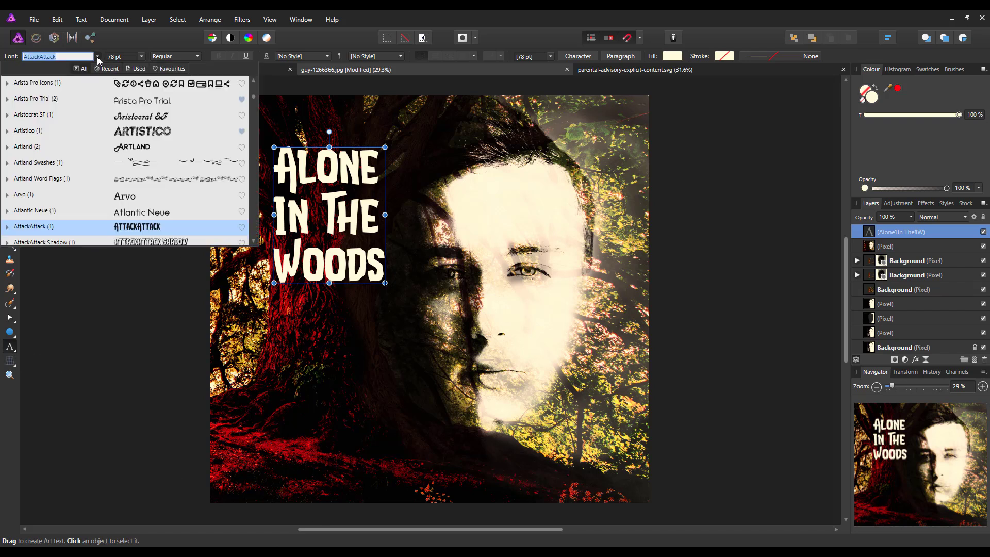
{"action": "left_click", "coordinate": [107, 70]}
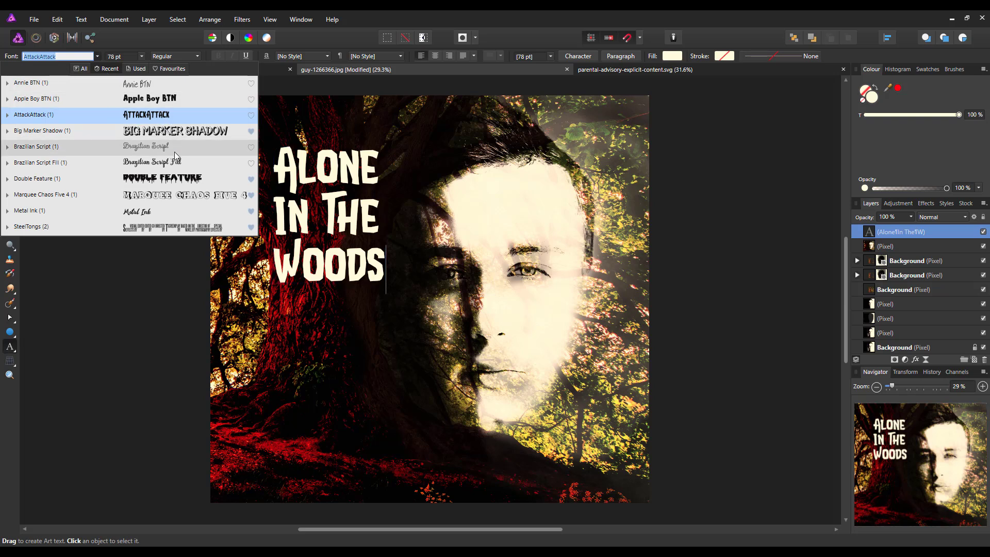
{"action": "left_click", "coordinate": [165, 229]}
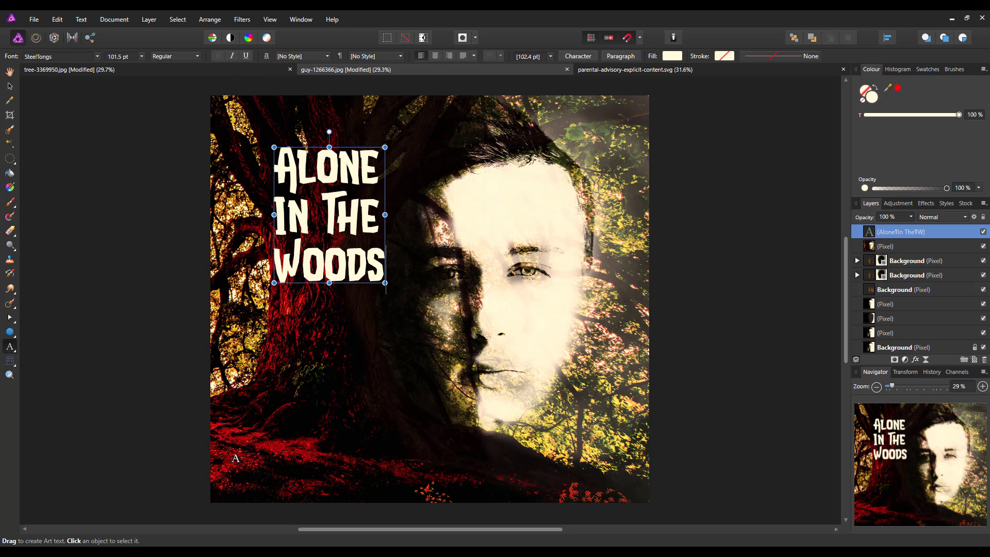
{"action": "left_click_drag", "start_coordinate": [229, 451], "coordinate": [238, 469]}
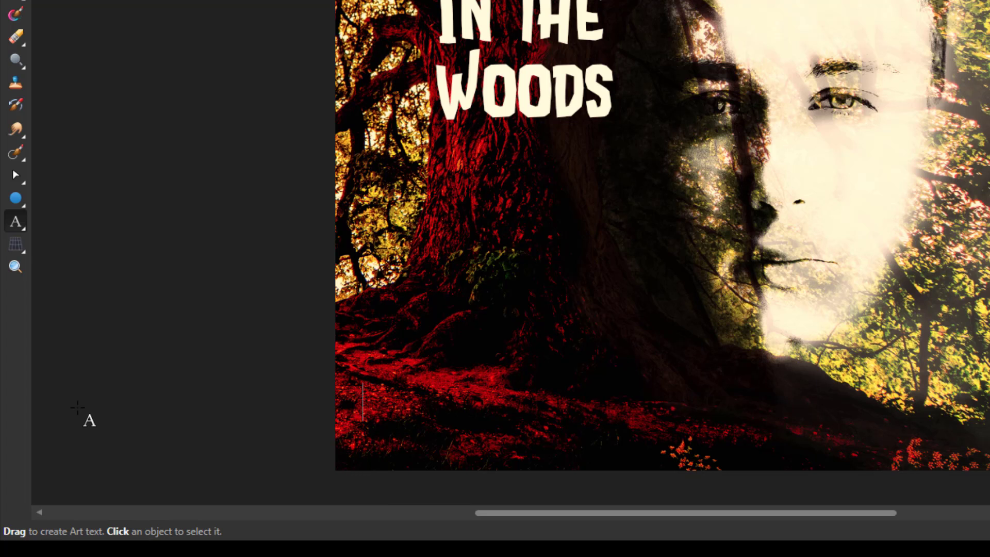
- Paste the ART DIRECTOR and SCREENPLAY BY labels, each followed by the credited person's name
{"action": "type", "text": "ART DIRECTOR"}
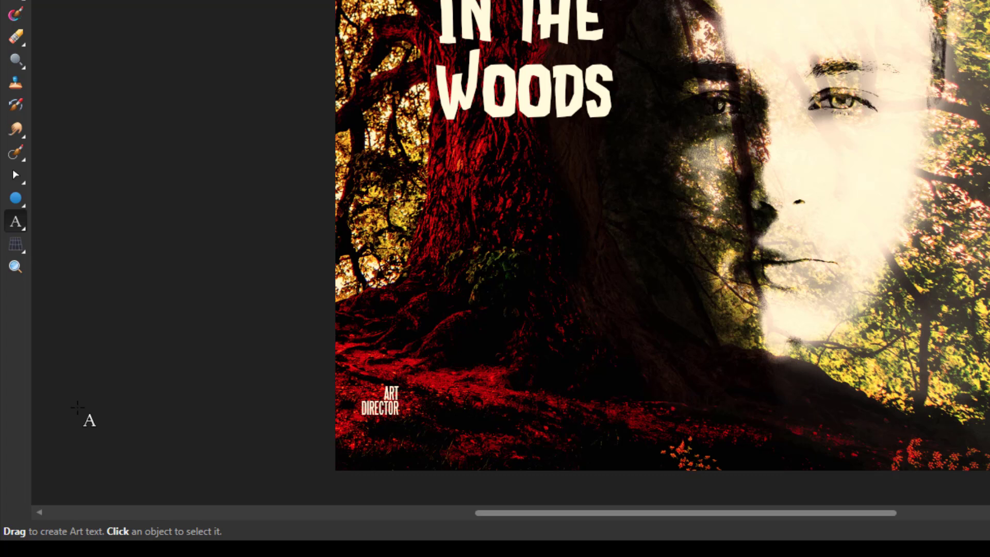
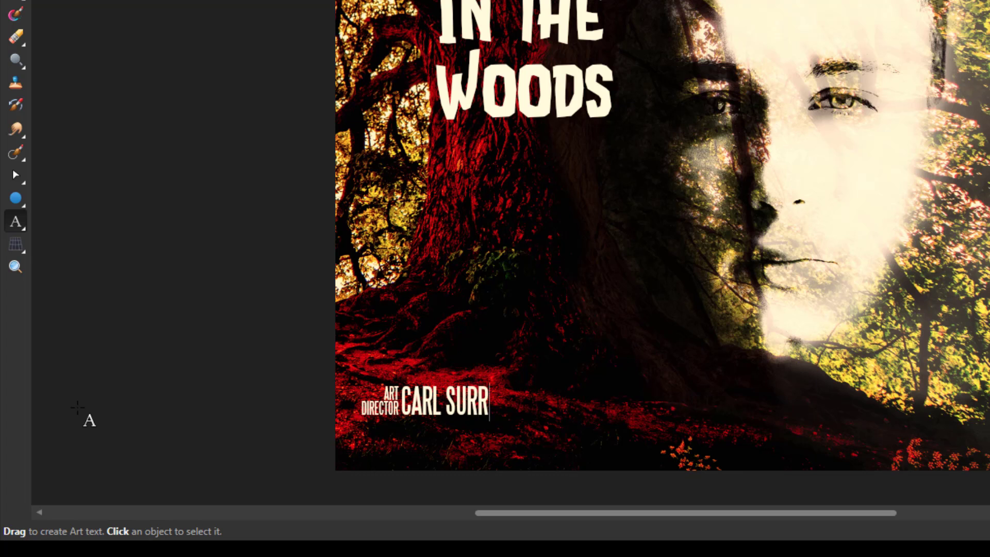
{"action": "type", "text": "SCREENPLAY BY"}
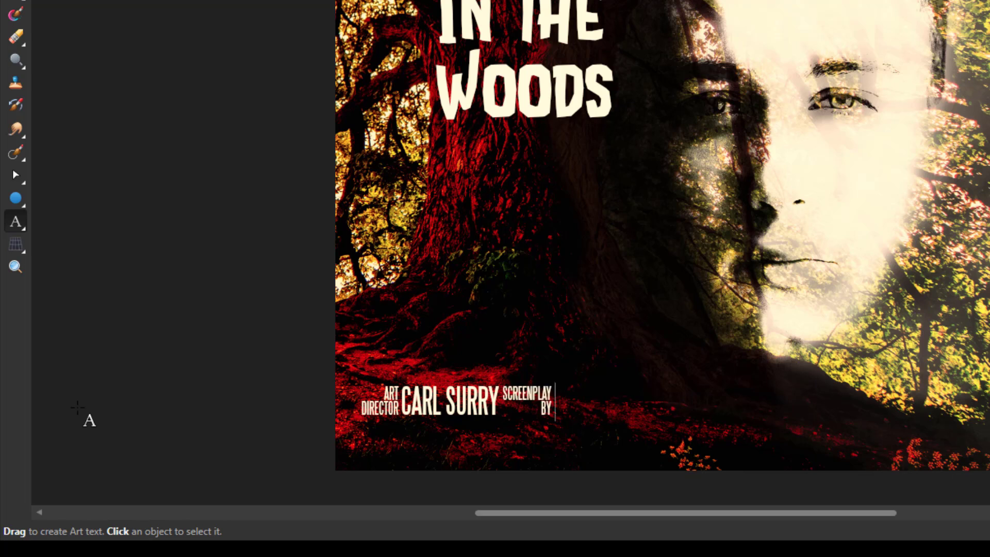
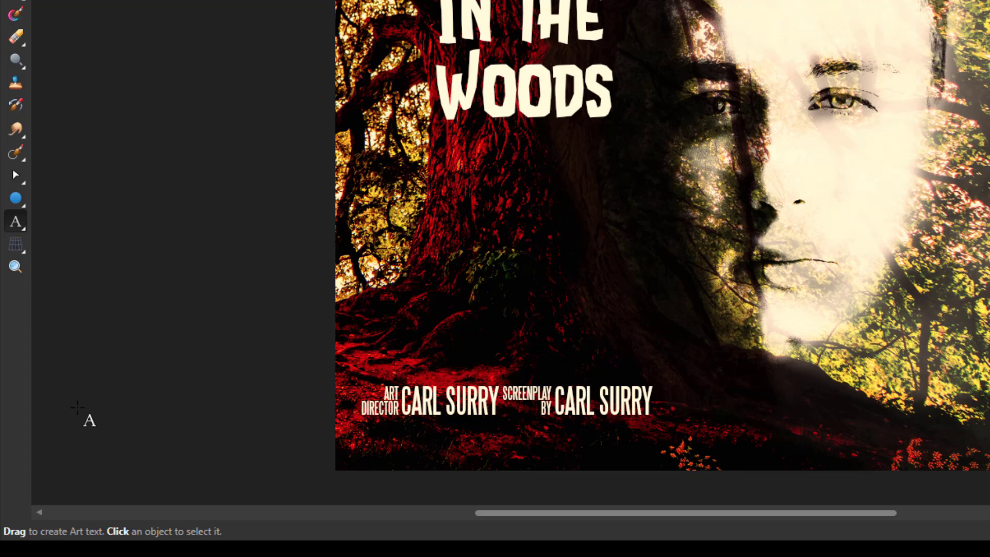
- Add the EXECUTIVE PRODUCER and BASED ON THE NOVEL BY credit lines with their names
{"action": "key", "text": "ctrl+v"}
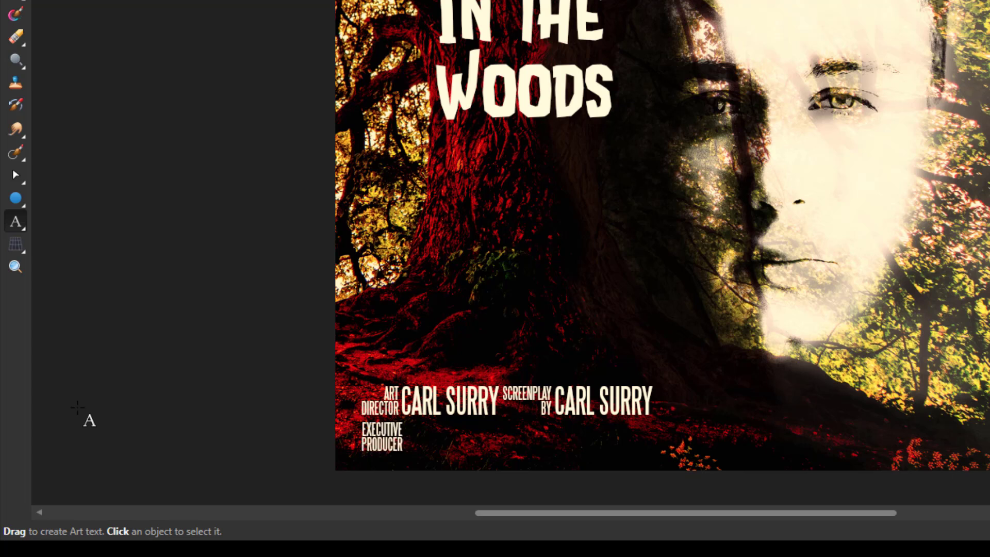
{"action": "type", "text": "V"}
{"action": "type", "text": "EXECUTIVE PRODUCER"}
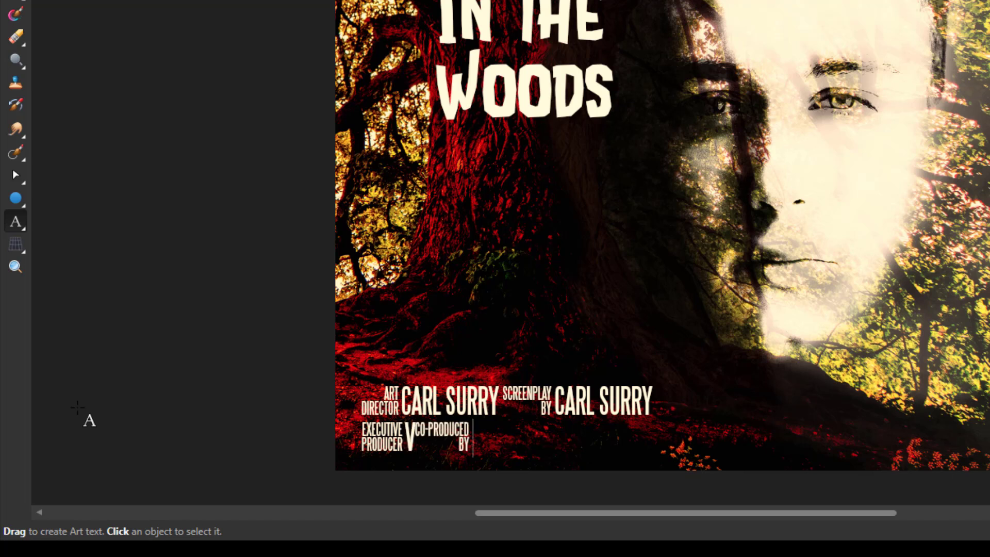
{"action": "key", "text": "ctrl+z"}
{"action": "type", "text": "I"}
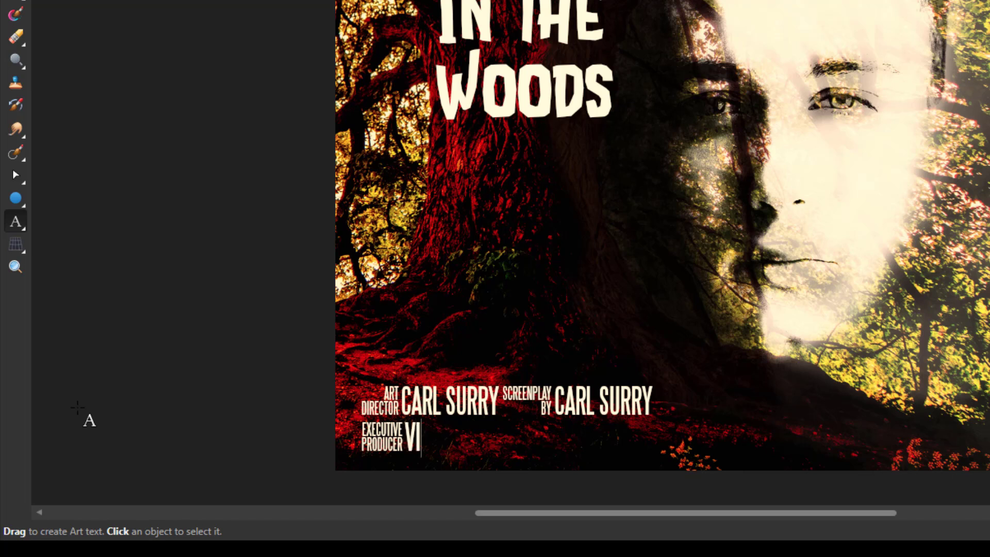
{"action": "type", "text": " SURR"}
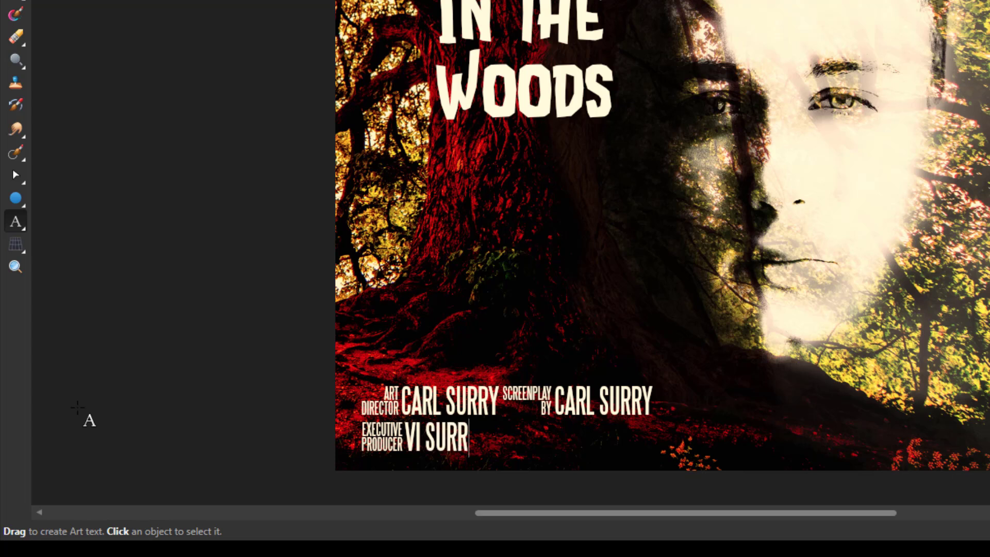
{"action": "type", "text": "Y"}
{"action": "key", "text": "ctrl+v"}
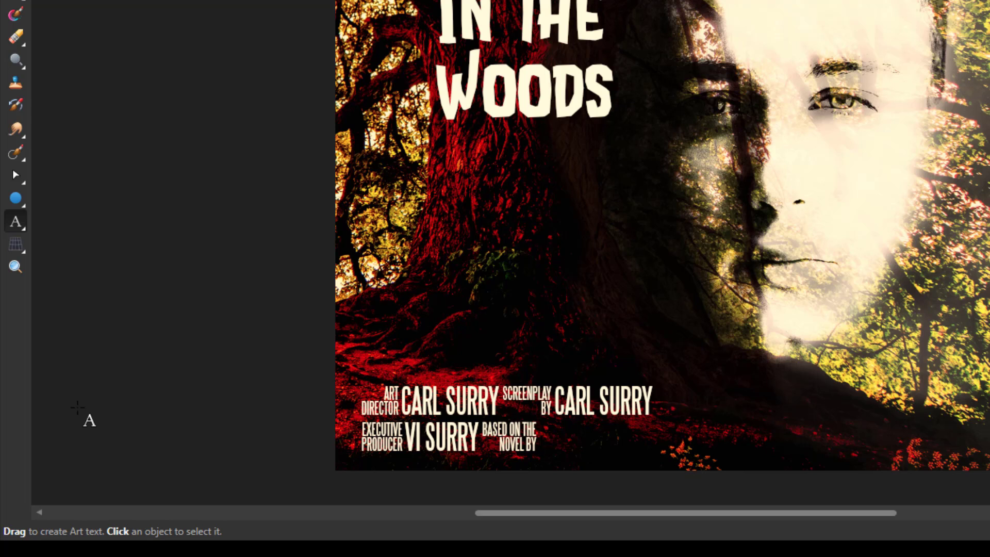
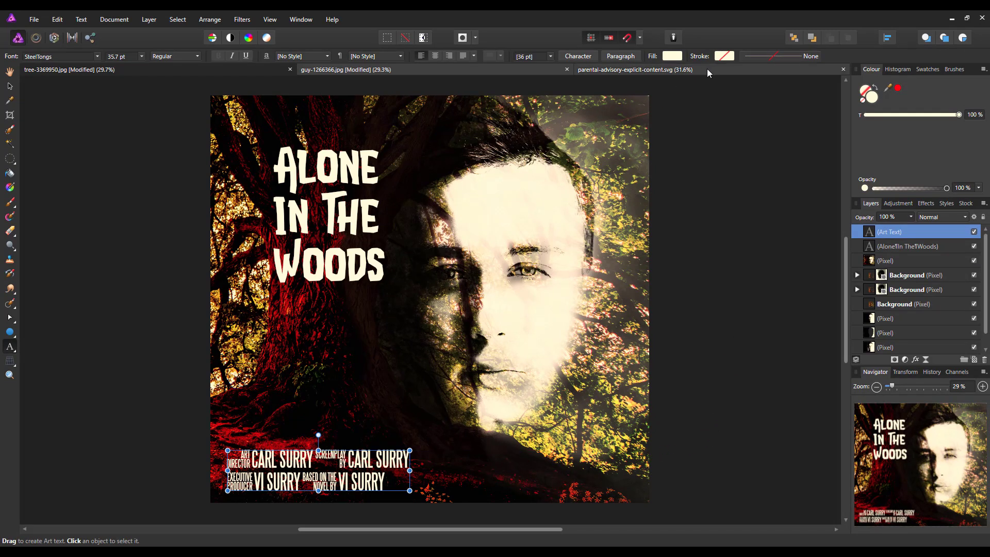
- In the parental advisory document, Merge Visible the label group into a pixel layer
{"action": "left_click", "coordinate": [731, 69]}
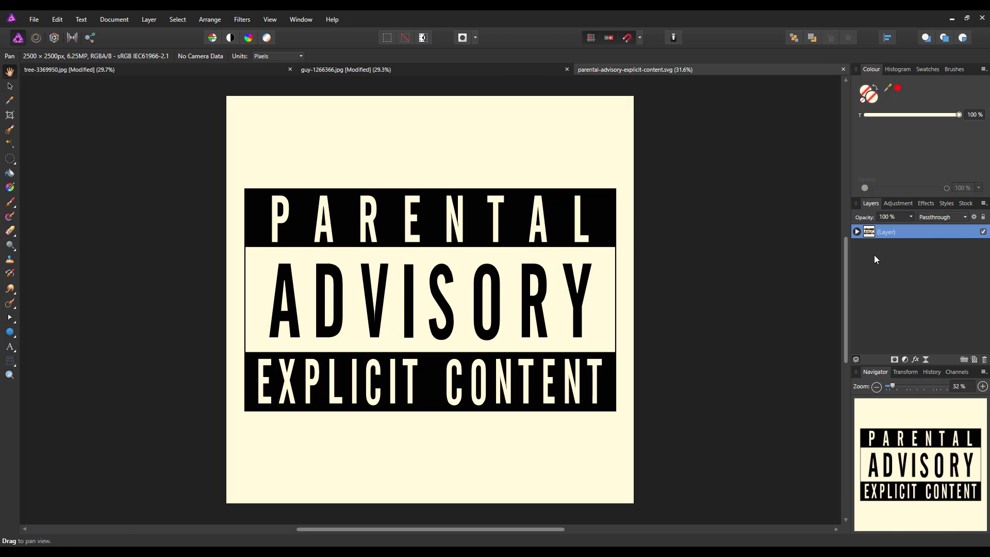
{"action": "left_click", "coordinate": [858, 232]}
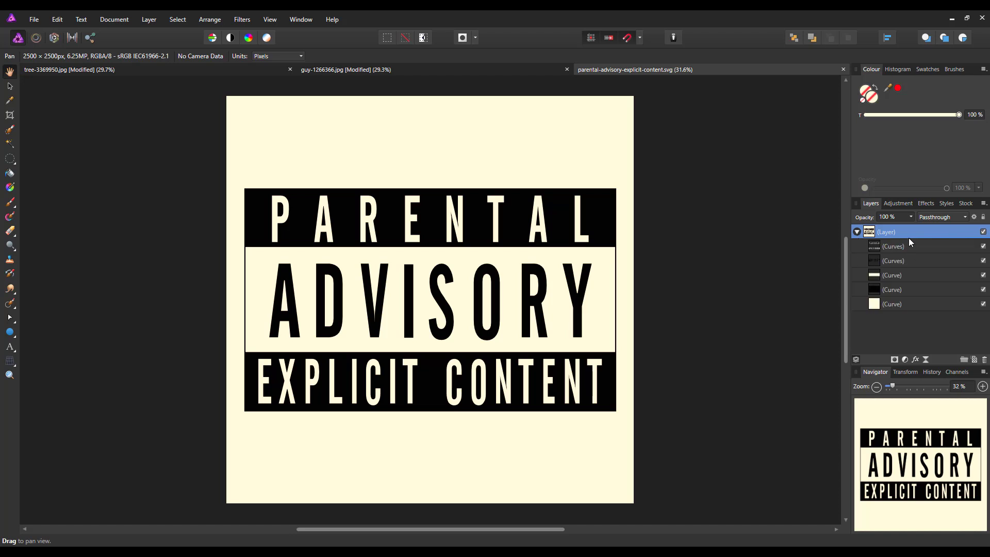
{"action": "left_click", "coordinate": [857, 233]}
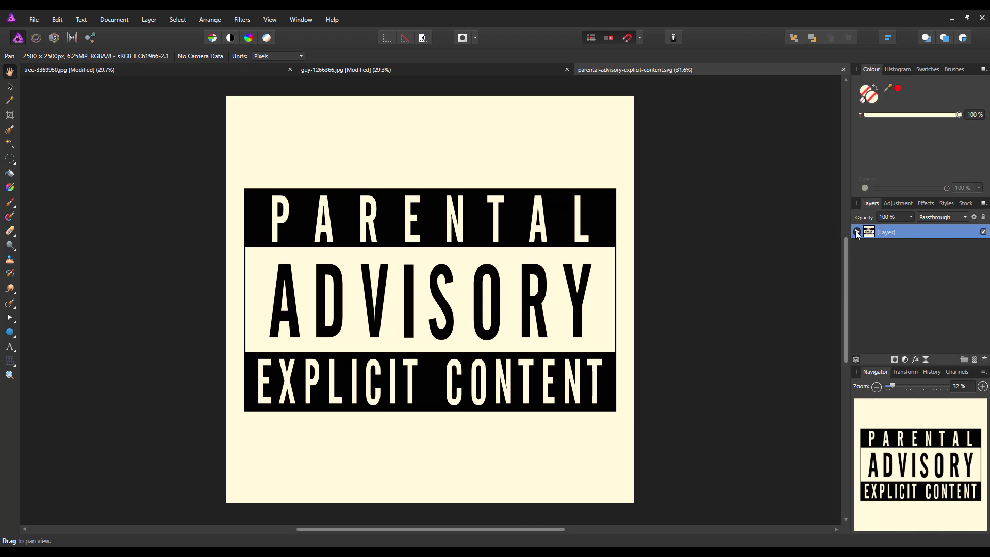
{"action": "right_click", "coordinate": [908, 230]}
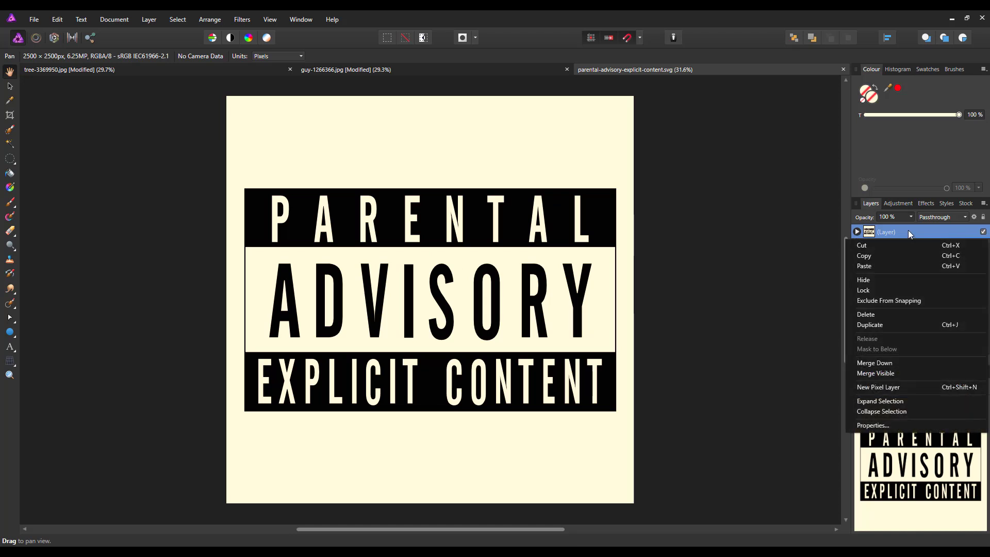
{"action": "left_click", "coordinate": [880, 374]}
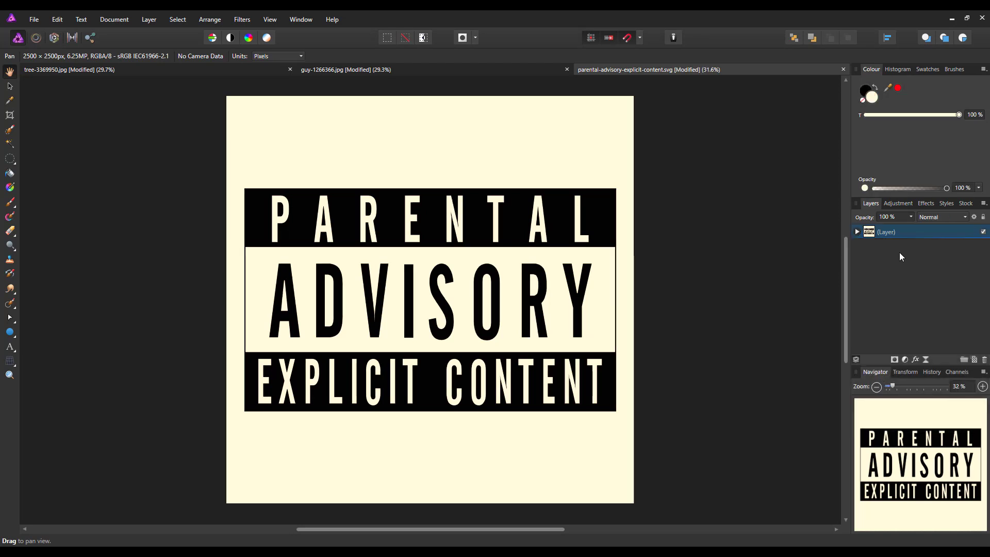
- Move the merged Pixel layer above the label group and hide the original vector group
{"action": "left_click", "coordinate": [858, 231]}
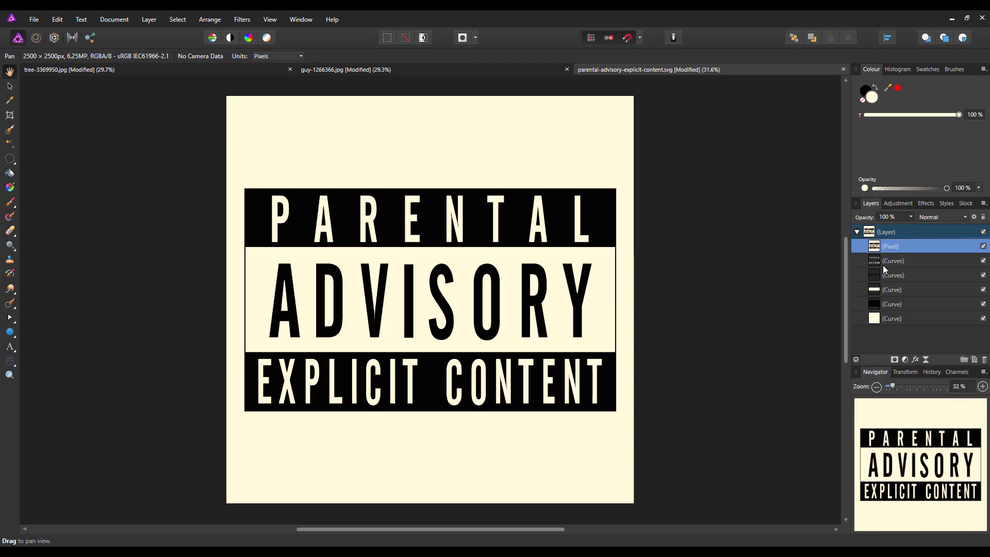
{"action": "left_click_drag", "start_coordinate": [877, 246], "coordinate": [877, 220]}
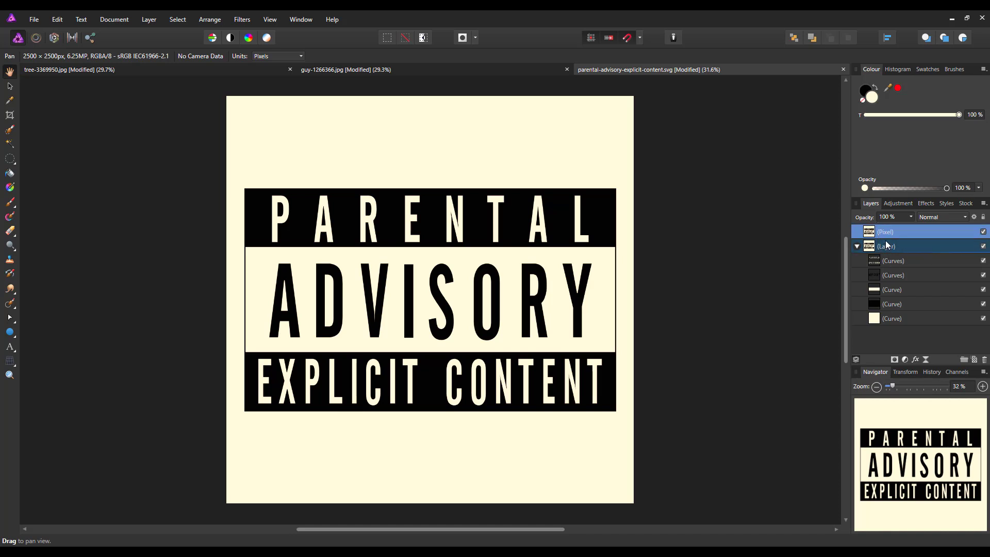
{"action": "left_click", "coordinate": [857, 247]}
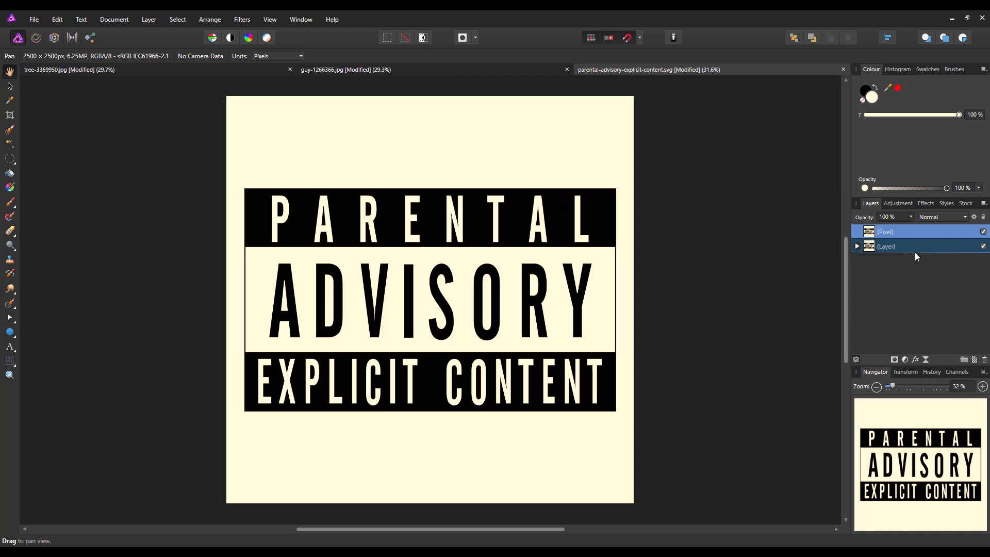
{"action": "left_click", "coordinate": [983, 247]}
{"action": "double_click", "coordinate": [897, 233]}
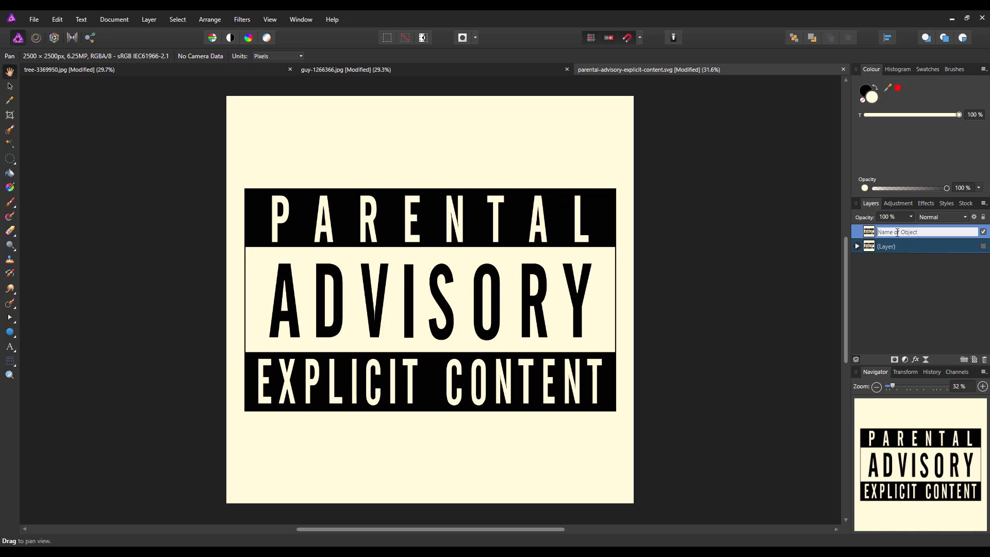
{"action": "left_click", "coordinate": [872, 233]}
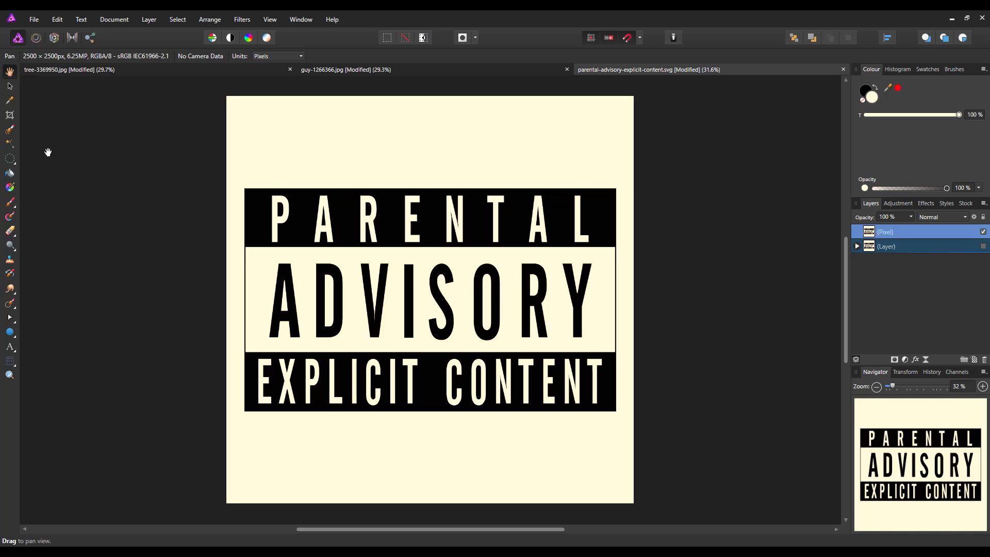
- Flood Select the cream background around the label, delete it, and deselect
{"action": "left_click", "coordinate": [10, 144]}
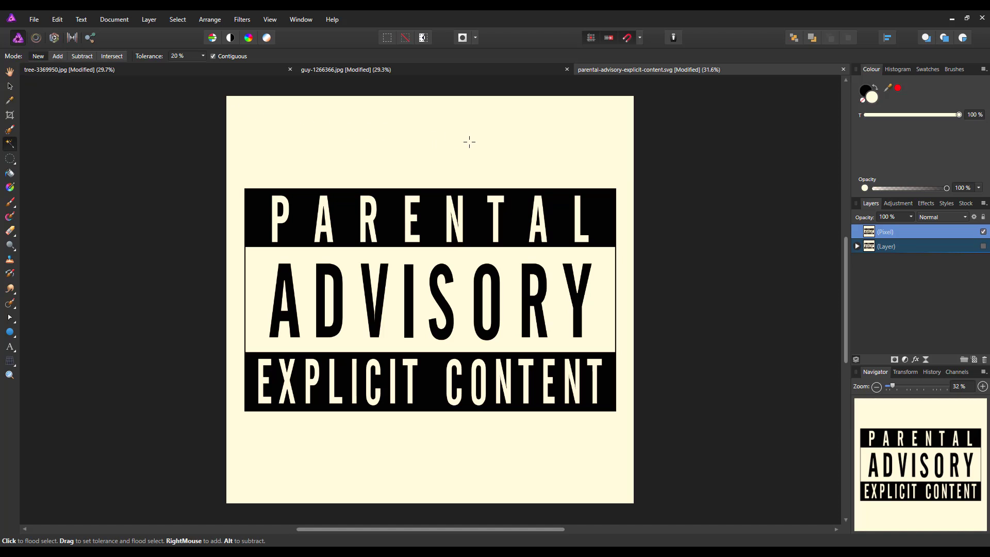
{"action": "left_click", "coordinate": [510, 130]}
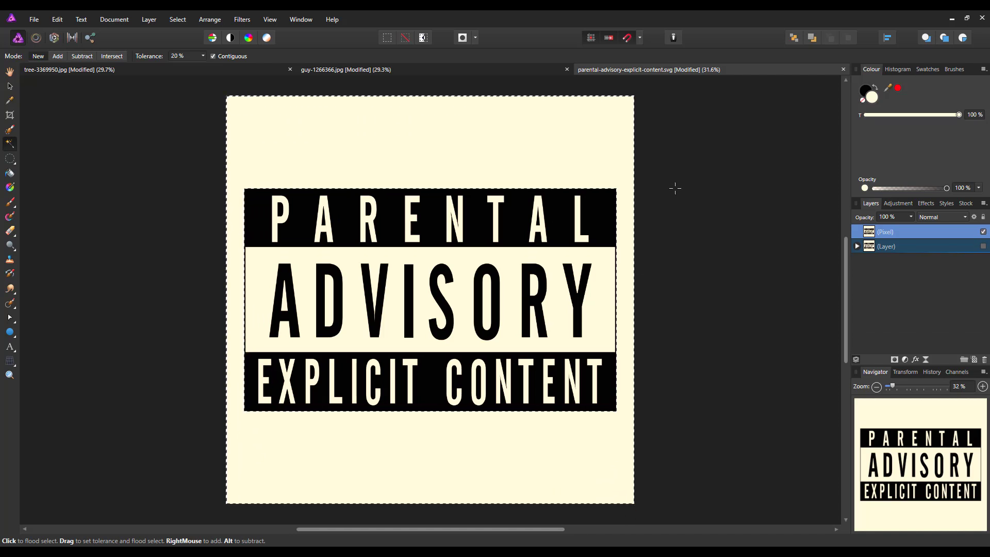
{"action": "key", "text": "Delete"}
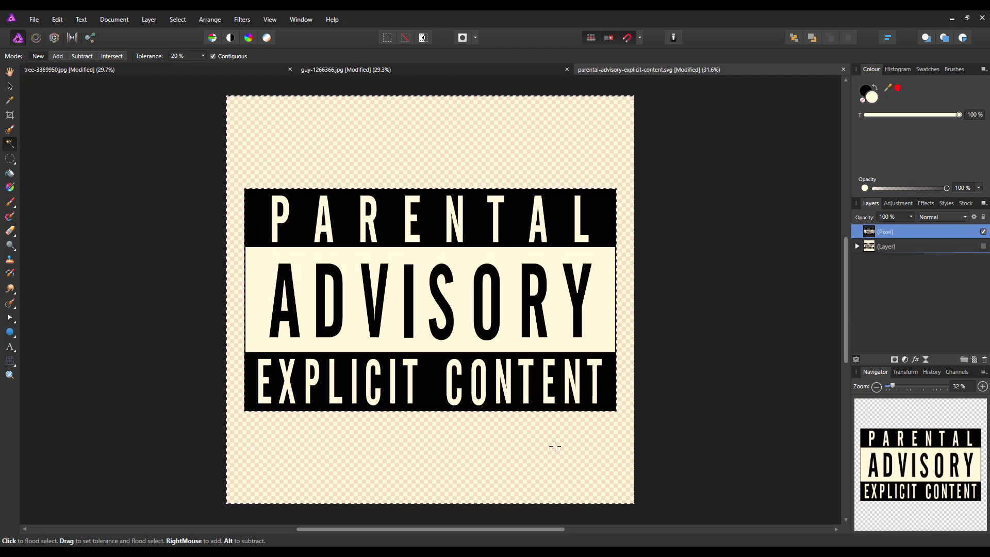
{"action": "key", "text": "ctrl+d"}
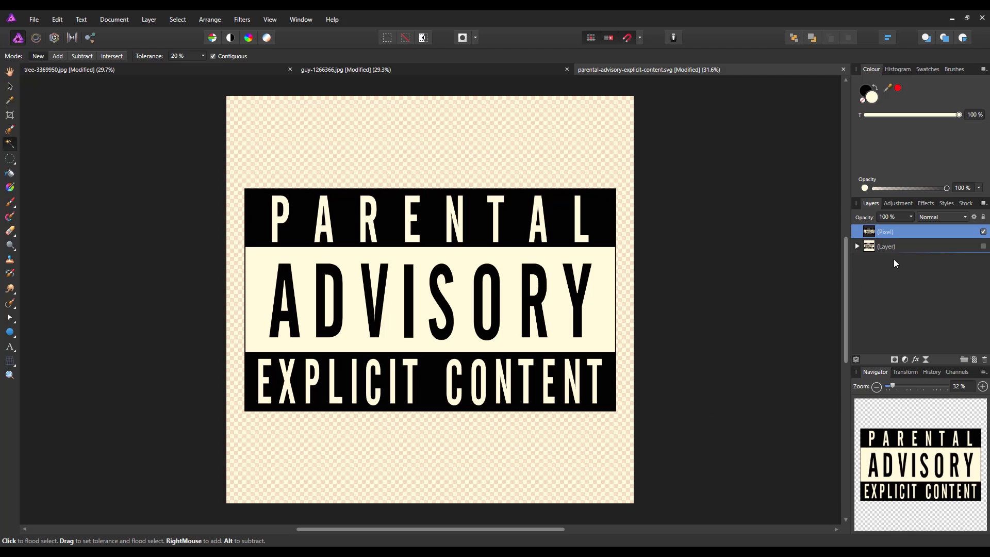
- Copy the label Pixel layer and return to the woods poster document
{"action": "left_click_drag", "start_coordinate": [888, 230], "coordinate": [878, 232]}
{"action": "right_click", "coordinate": [870, 235]}
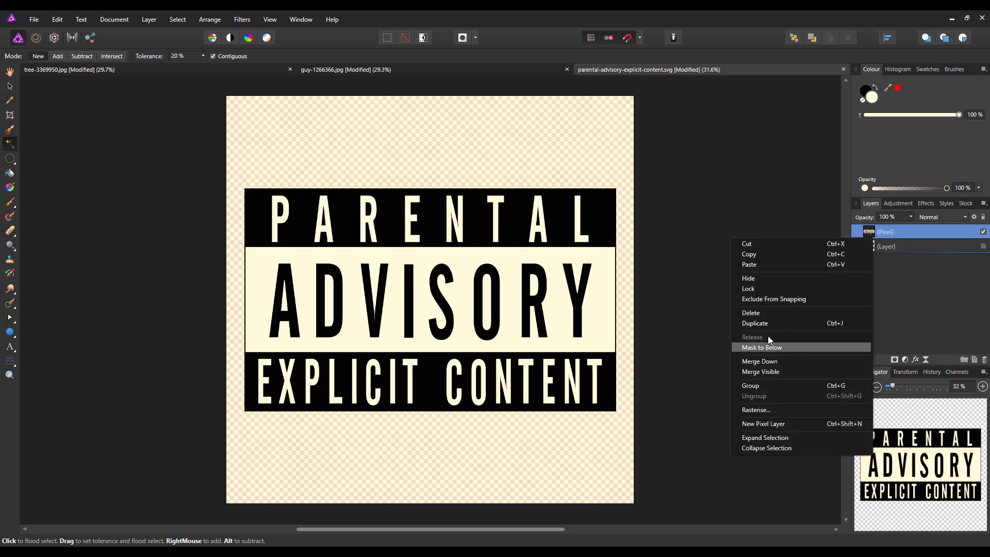
{"action": "left_click", "coordinate": [754, 255]}
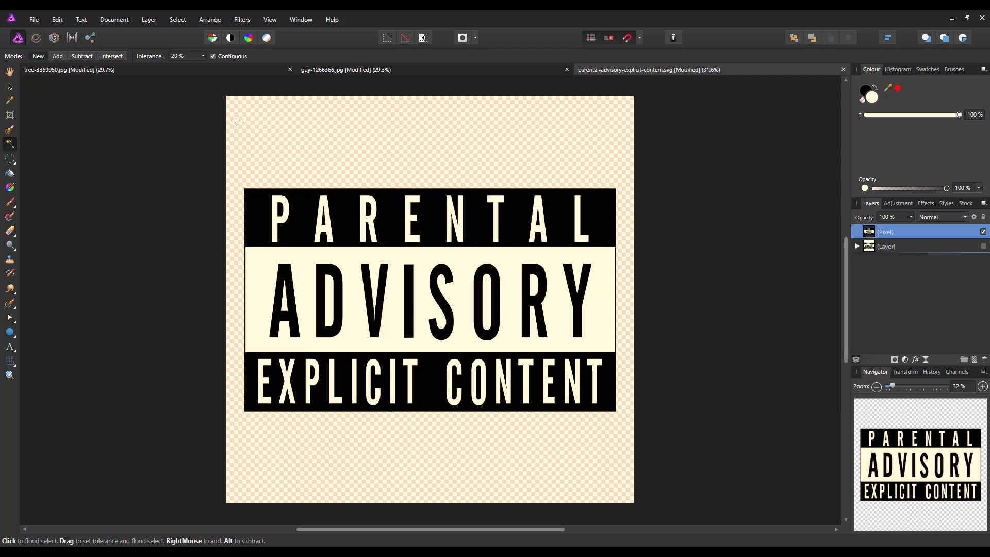
{"action": "left_click", "coordinate": [338, 71]}
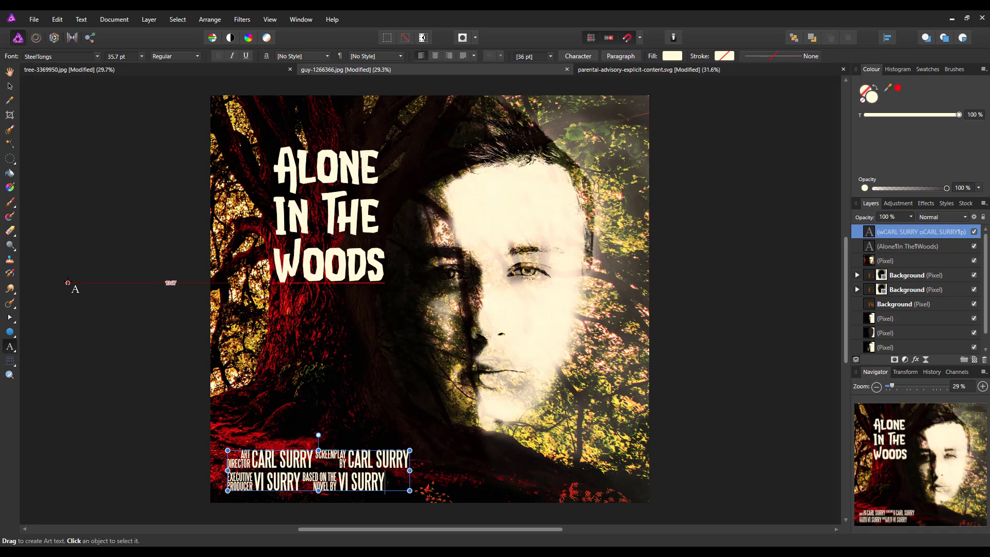
- Paste the parental advisory label onto the poster and shrink it to a much smaller size
{"action": "left_click", "coordinate": [56, 22]}
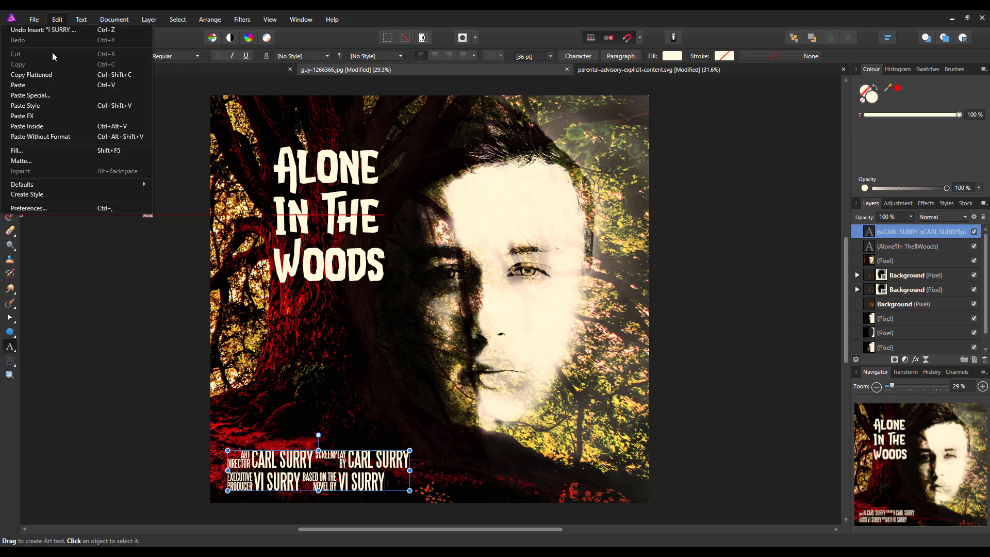
{"action": "left_click", "coordinate": [19, 85]}
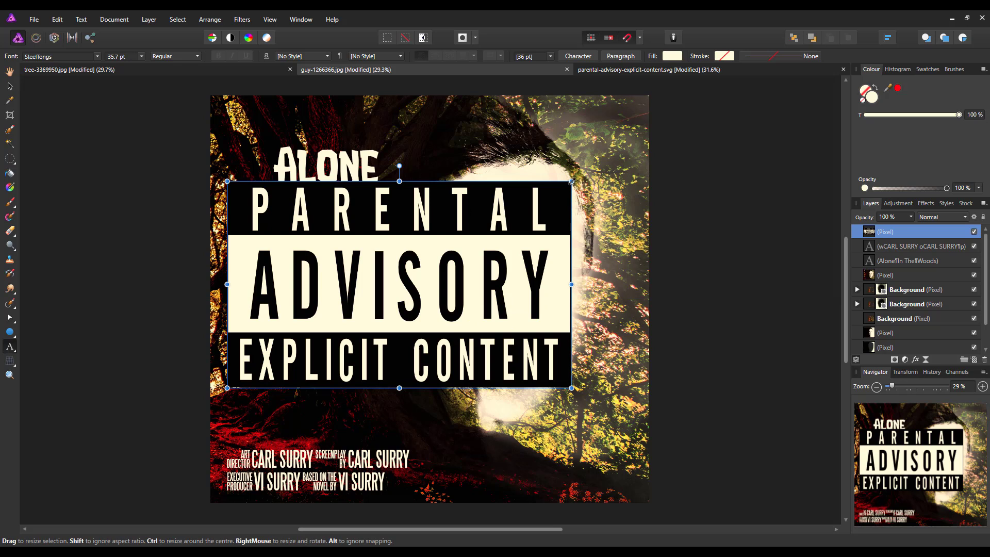
{"action": "left_click_drag", "start_coordinate": [572, 181], "coordinate": [459, 247]}
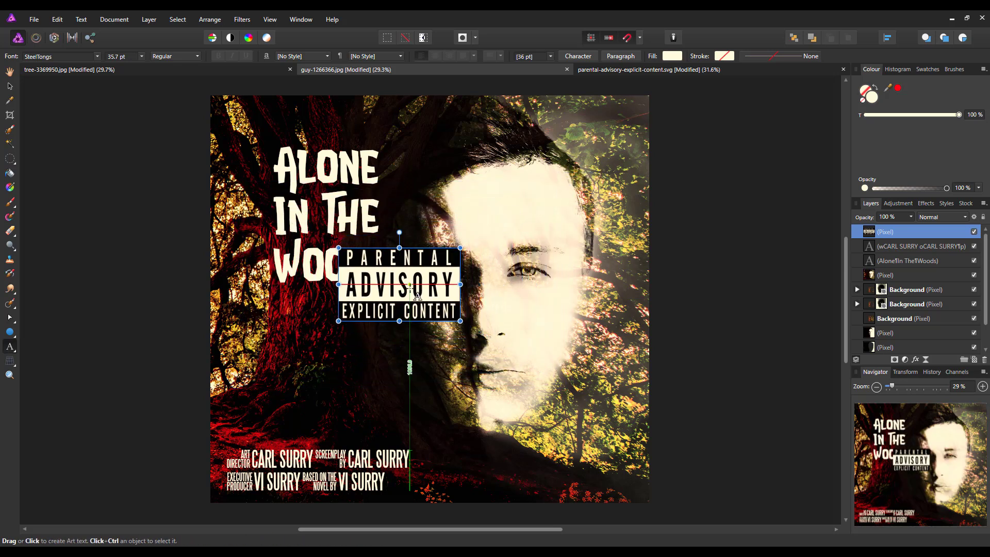
- Position the label in the bottom-right corner beside the credits, shrinking it slightly further
{"action": "left_click", "coordinate": [10, 85]}
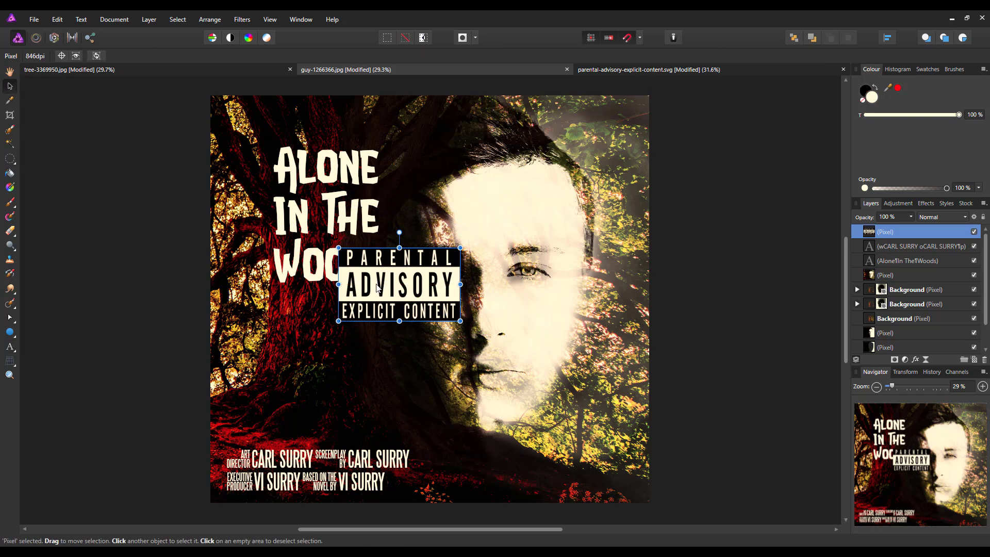
{"action": "left_click_drag", "start_coordinate": [377, 287], "coordinate": [587, 463]}
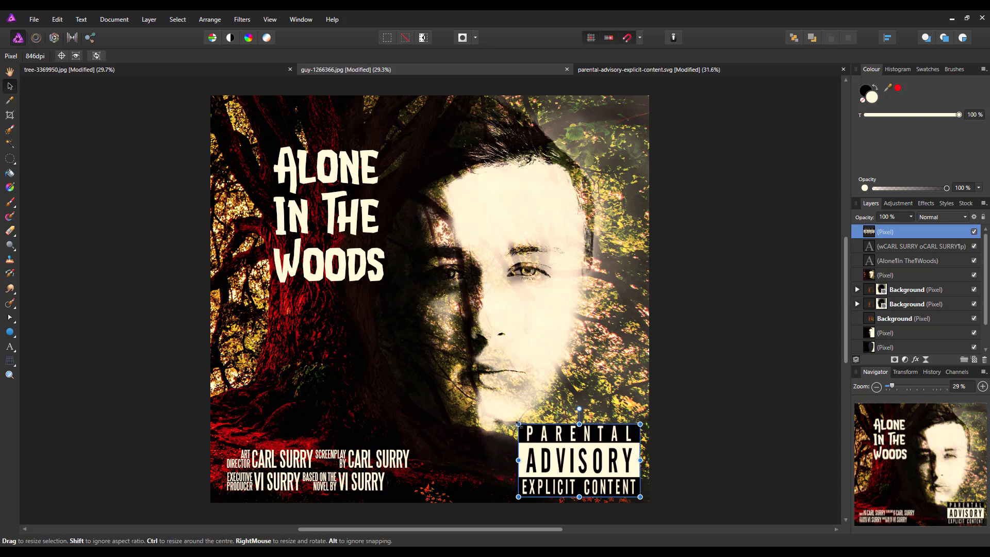
{"action": "left_click_drag", "start_coordinate": [518, 424], "coordinate": [533, 432]}
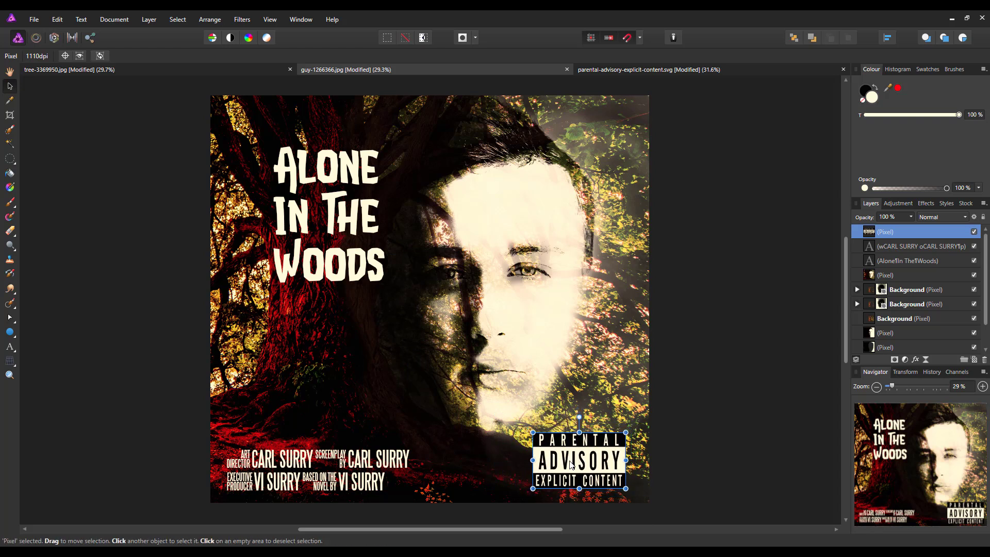
{"action": "left_click_drag", "start_coordinate": [571, 465], "coordinate": [598, 465]}
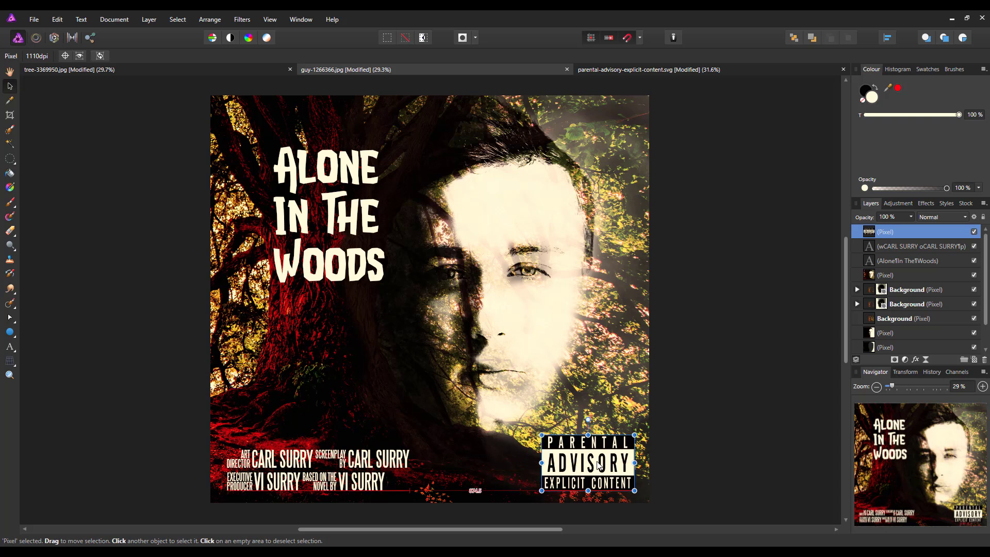
{"action": "left_click", "coordinate": [717, 446]}
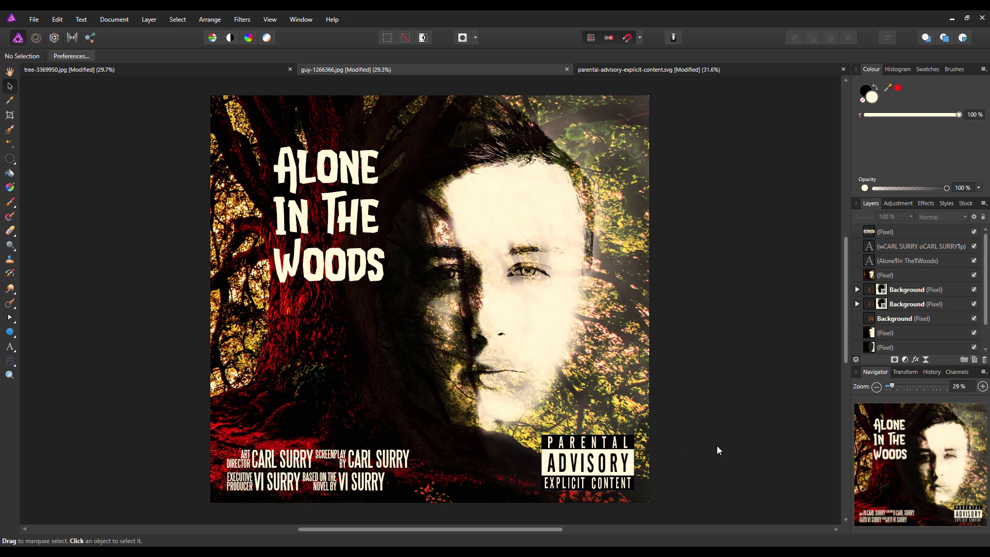